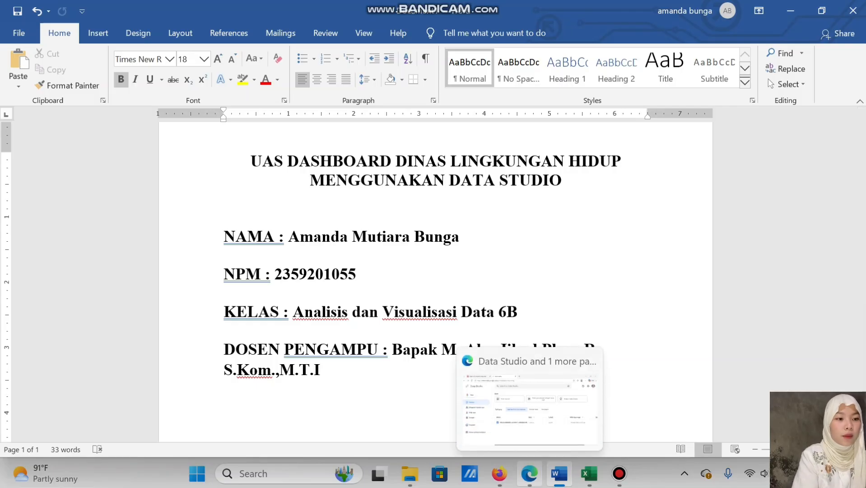
Step: Switch to the SOAL UAS AVISDAT 2026 PDF in Edge and examine the case study brief and its linked Data Sampah spreadsheet
{"action": "left_click", "coordinate": [529, 473]}
{"action": "left_click", "coordinate": [529, 404]}
{"action": "left_click", "coordinate": [100, 14]}
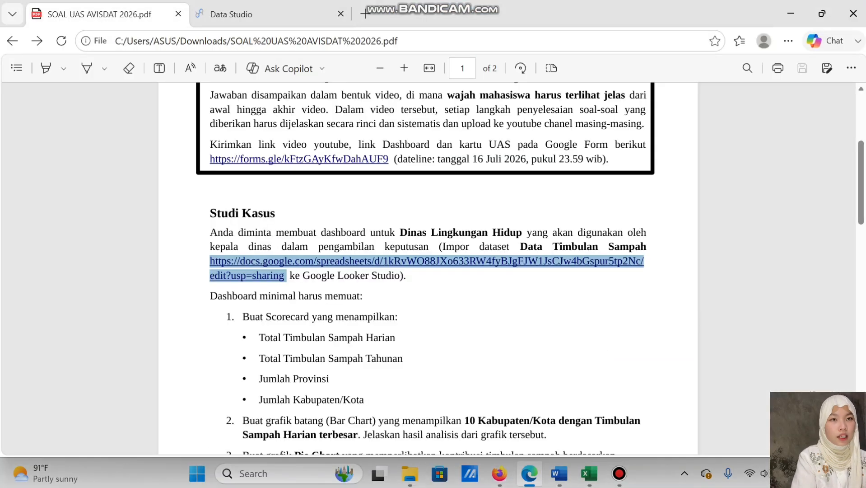
{"action": "scroll", "coordinate": [428, 268], "scroll_direction": "down", "scroll_amount": 1}
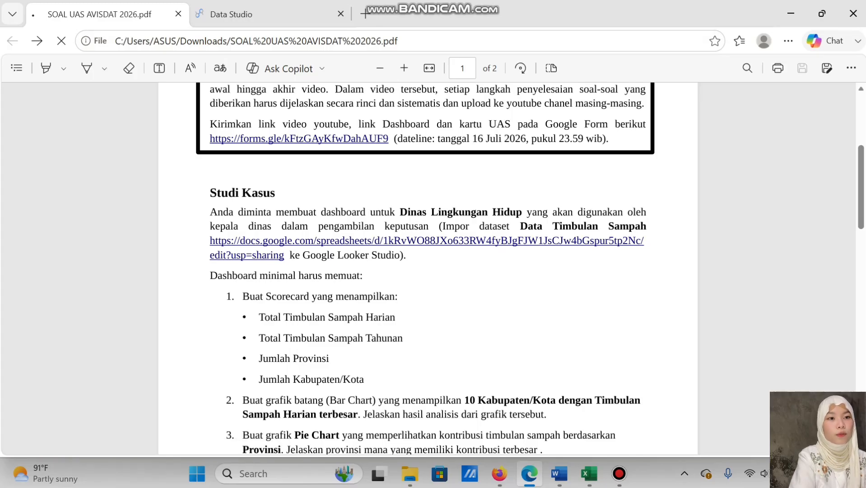
{"action": "left_click", "coordinate": [12, 40]}
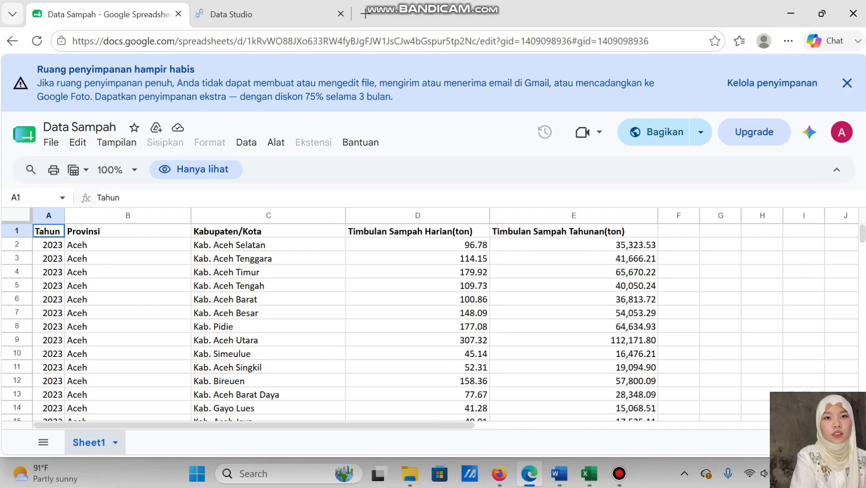
{"action": "left_click", "coordinate": [12, 41]}
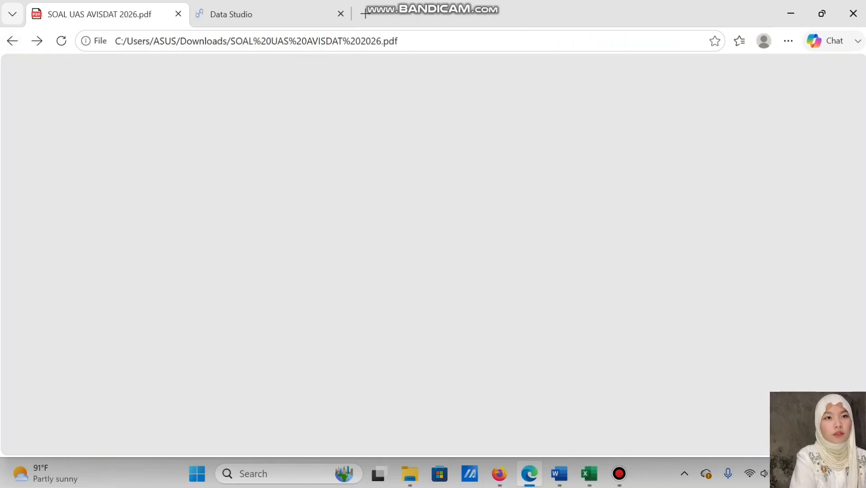
Step: Create a new blank report in Data Studio and browse the available data connectors
{"action": "left_click", "coordinate": [231, 14]}
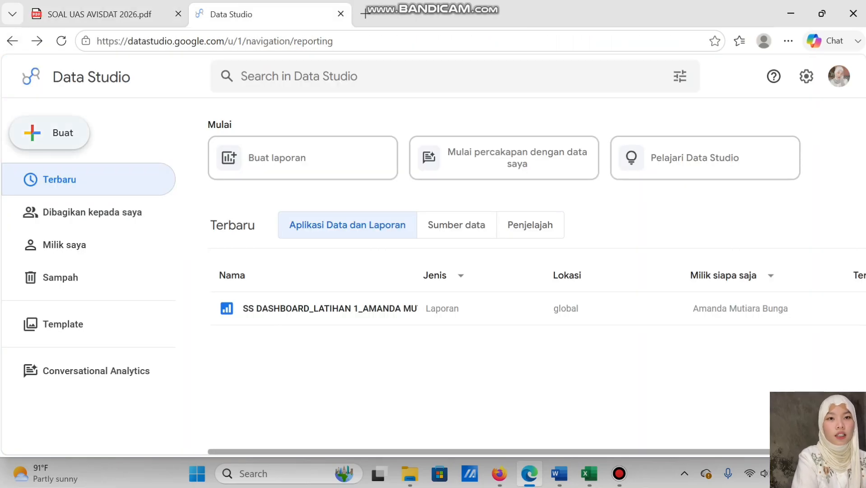
{"action": "left_click", "coordinate": [50, 132]}
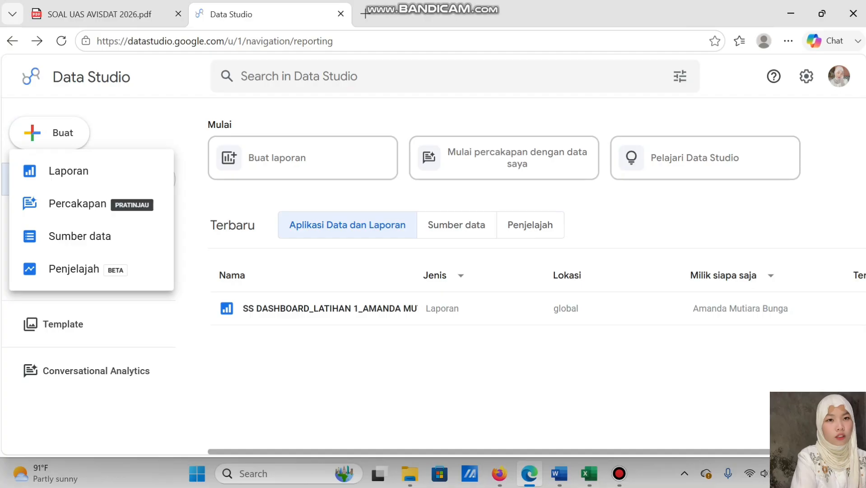
{"action": "left_click", "coordinate": [68, 171]}
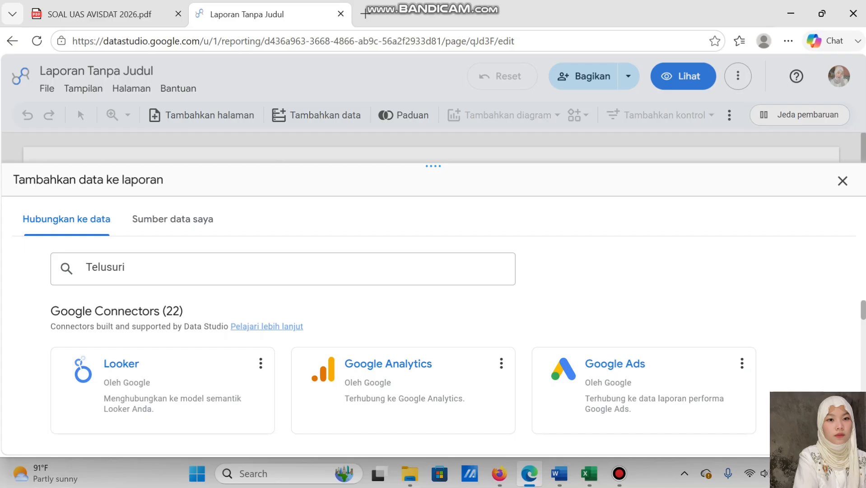
{"action": "scroll", "coordinate": [403, 374], "scroll_direction": "down", "scroll_amount": 3}
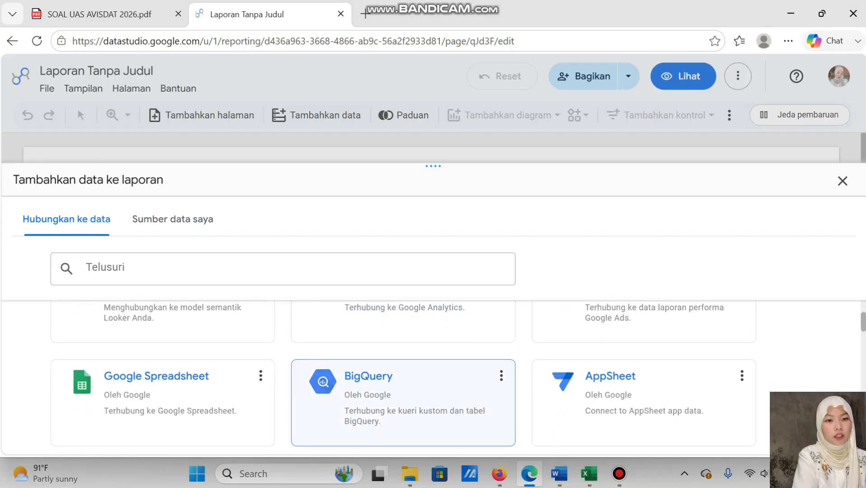
{"action": "scroll", "coordinate": [403, 375], "scroll_direction": "down", "scroll_amount": 1}
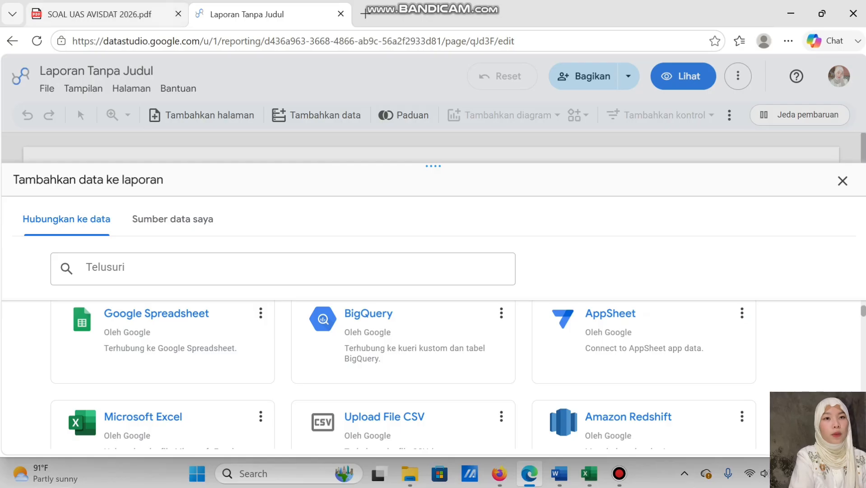
Step: Open the waste dataset spreadsheet linked in the assignment PDF to view it, and return to the report
{"action": "left_click", "coordinate": [99, 14]}
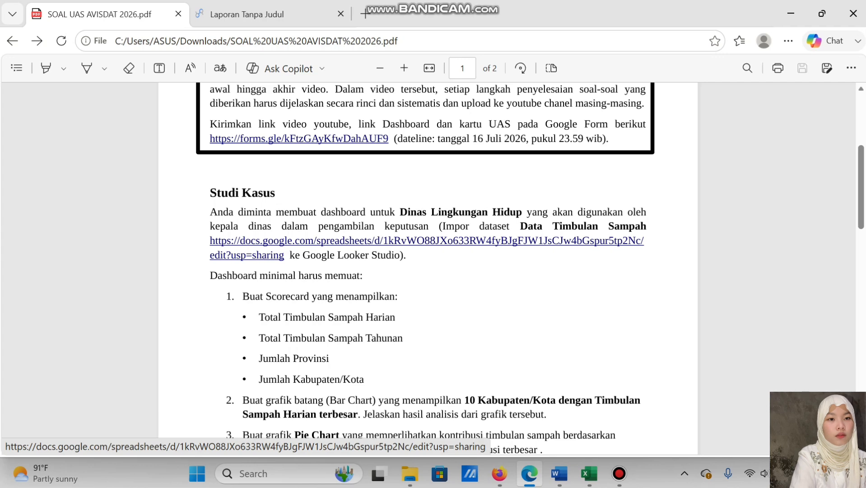
{"action": "left_click", "coordinate": [427, 241]}
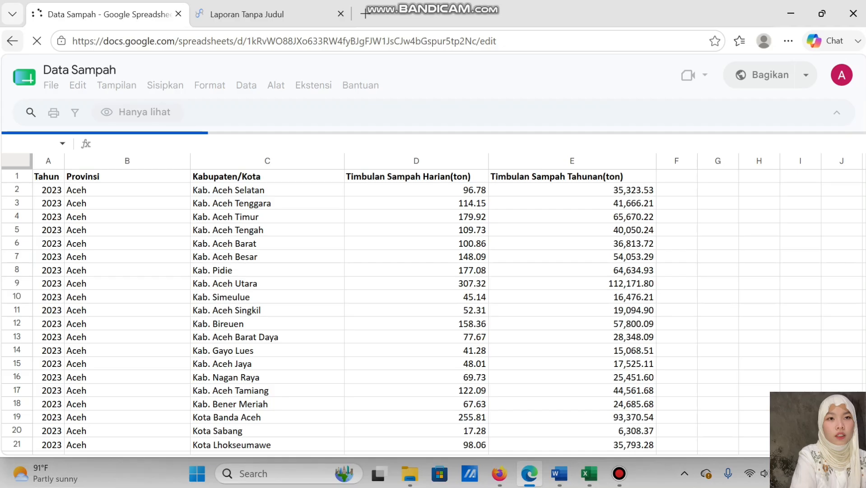
{"action": "left_click", "coordinate": [252, 15]}
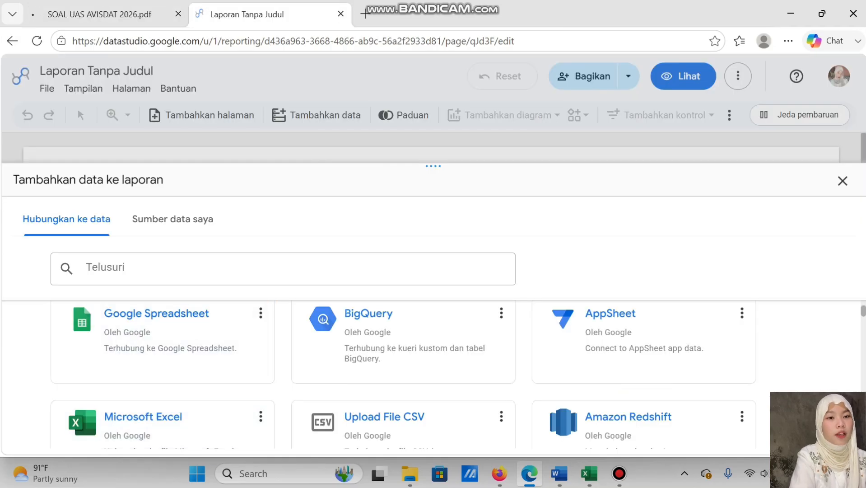
Step: Choose the Microsoft Excel connector and upload the Data Sampah workbook from the Downloads folder as a new file
{"action": "scroll", "coordinate": [163, 343], "scroll_direction": "down", "scroll_amount": 2}
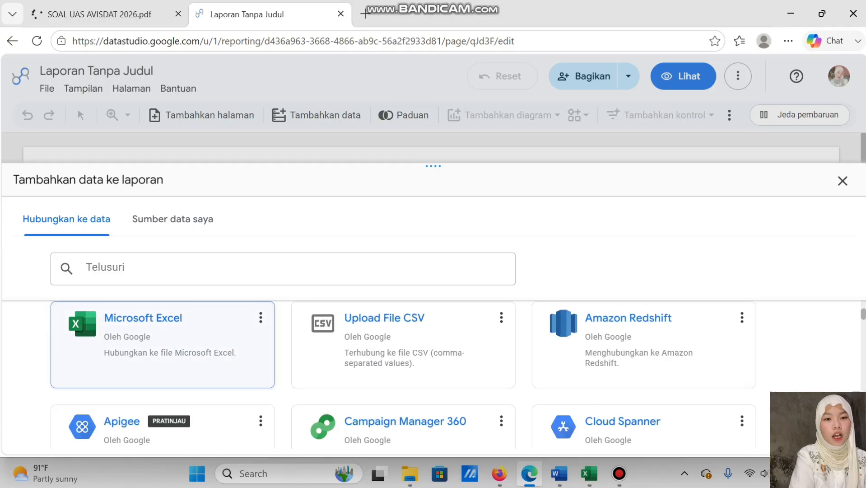
{"action": "left_click", "coordinate": [162, 343]}
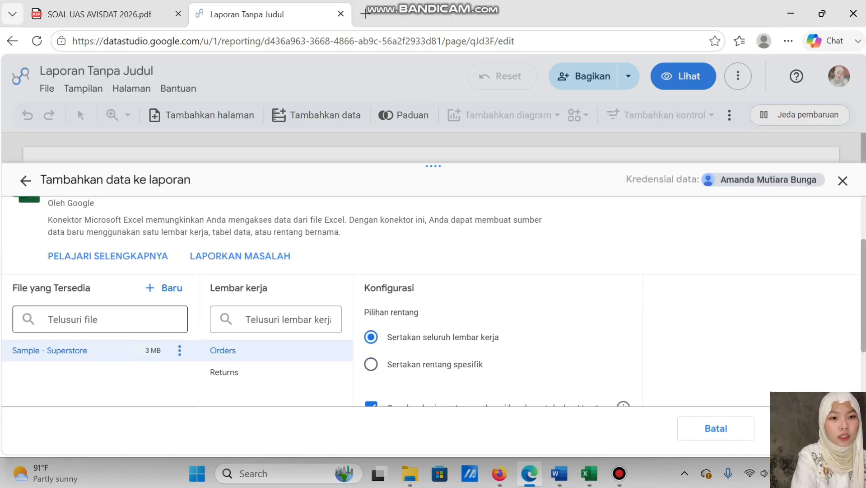
{"action": "scroll", "coordinate": [163, 323], "scroll_direction": "down", "scroll_amount": 2}
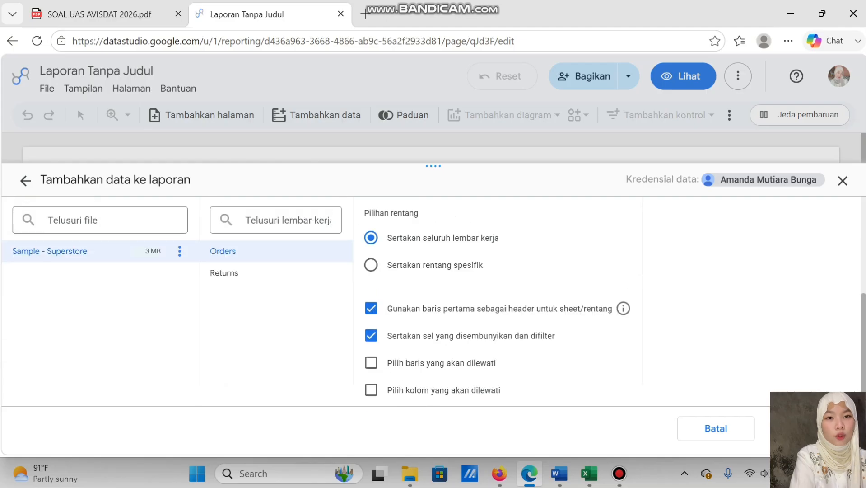
{"action": "scroll", "coordinate": [162, 271], "scroll_direction": "up", "scroll_amount": 1}
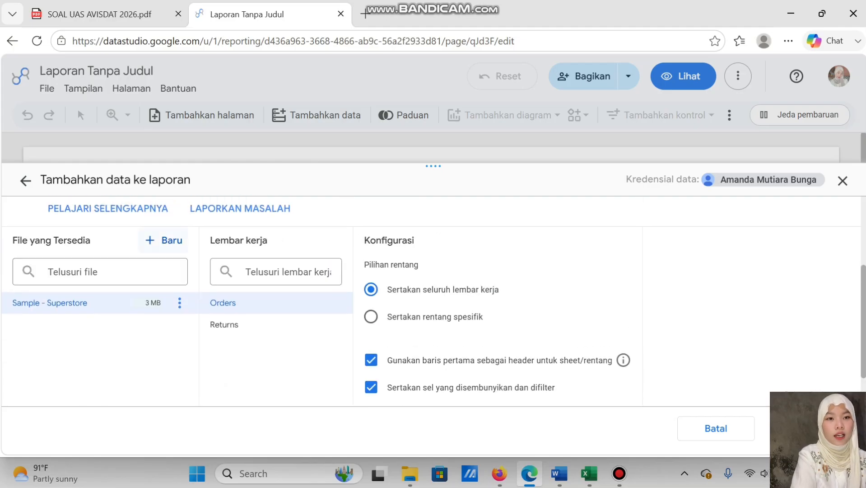
{"action": "left_click", "coordinate": [164, 240]}
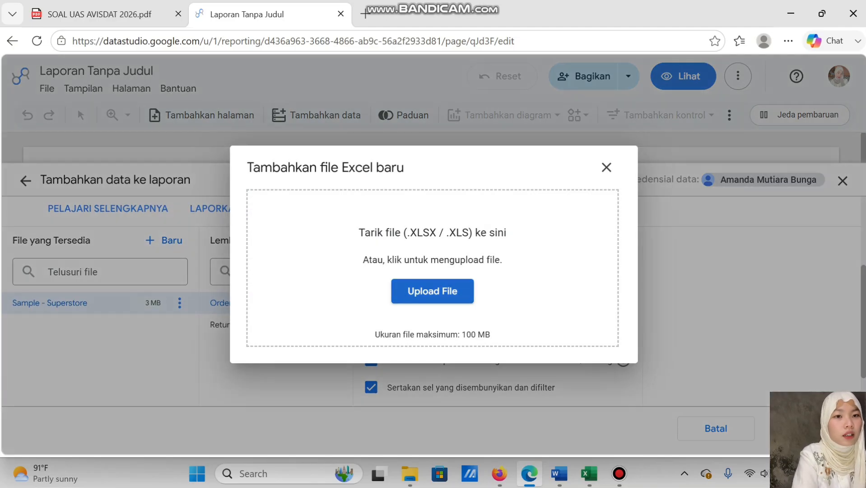
{"action": "left_click", "coordinate": [407, 296]}
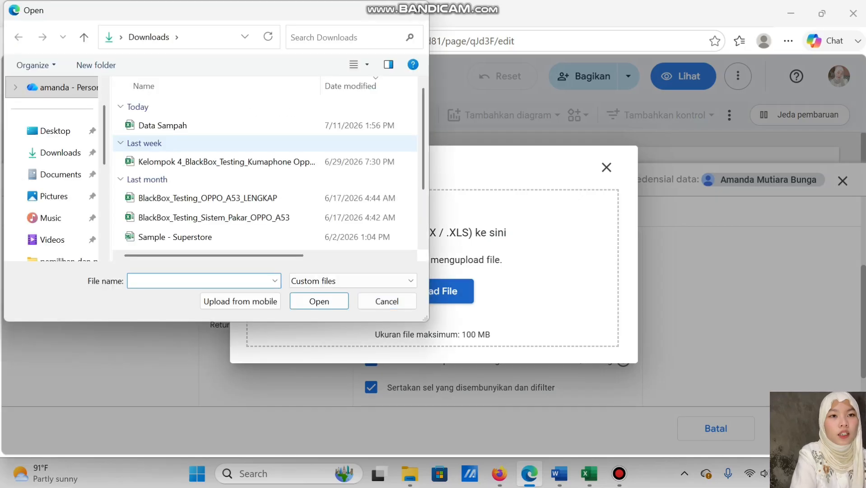
{"action": "left_click", "coordinate": [180, 126]}
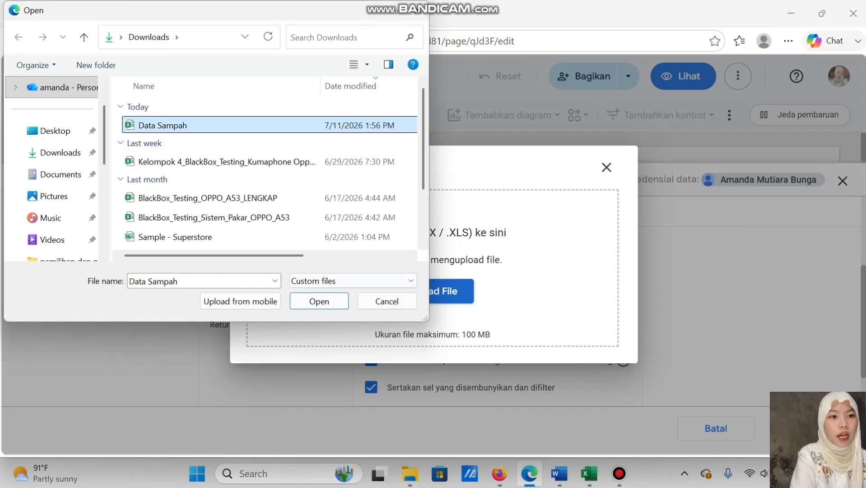
{"action": "left_click", "coordinate": [319, 301]}
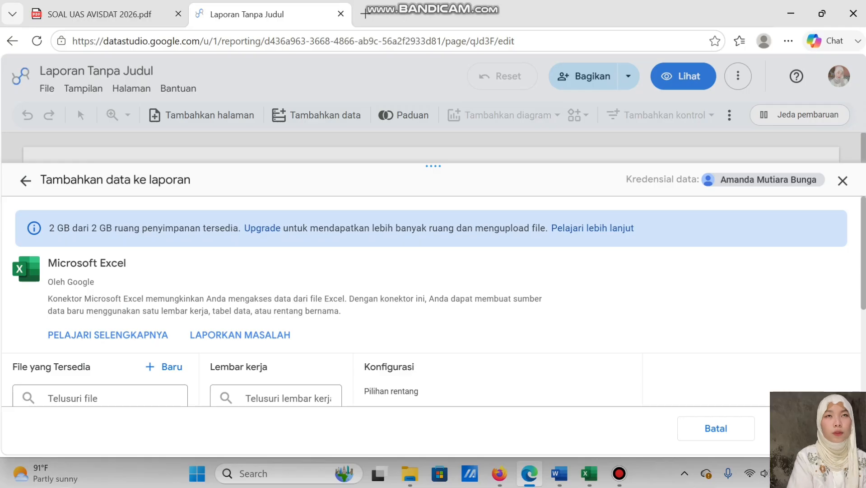
Step: Submit Sheet1 of the uploaded Data Sampah file as the report's data, including the entire worksheet
{"action": "left_click", "coordinate": [100, 14]}
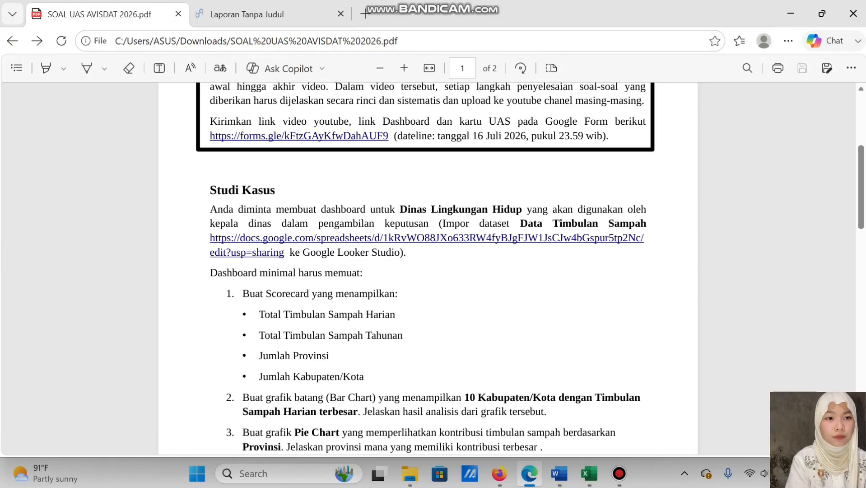
{"action": "left_click", "coordinate": [246, 14]}
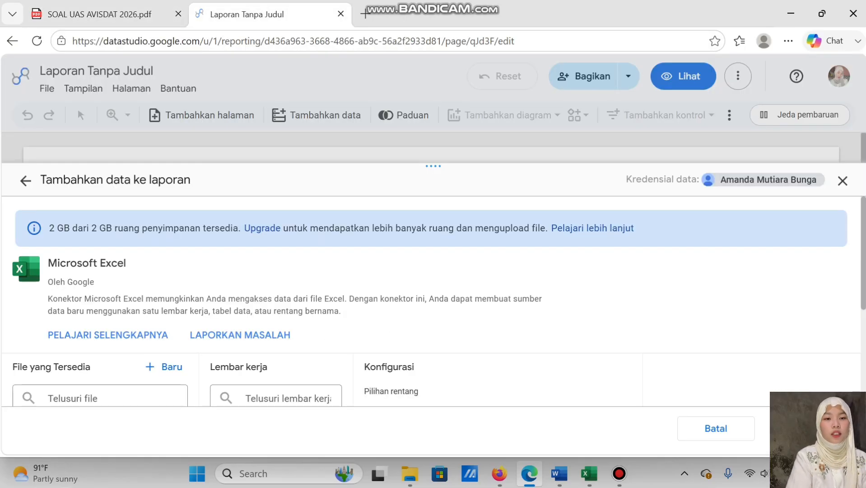
{"action": "scroll", "coordinate": [104, 286], "scroll_direction": "down", "scroll_amount": 1}
{"action": "scroll", "coordinate": [104, 287], "scroll_direction": "down", "scroll_amount": 2}
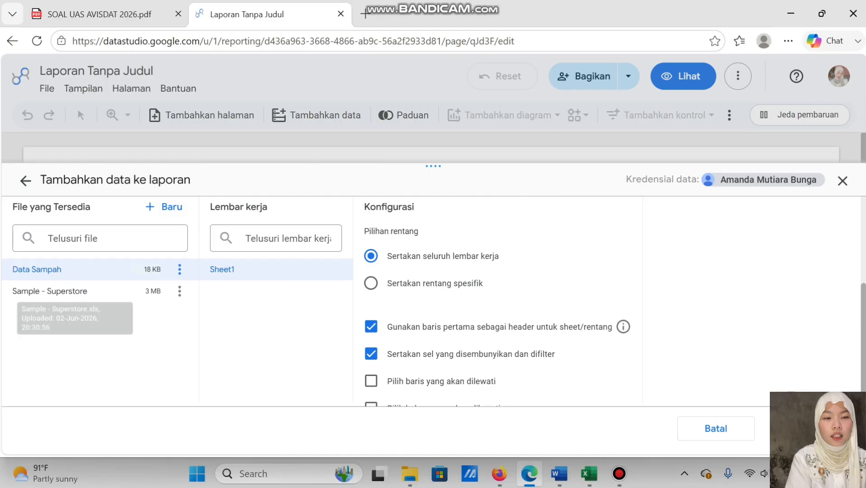
{"action": "scroll", "coordinate": [104, 290], "scroll_direction": "down", "scroll_amount": 1}
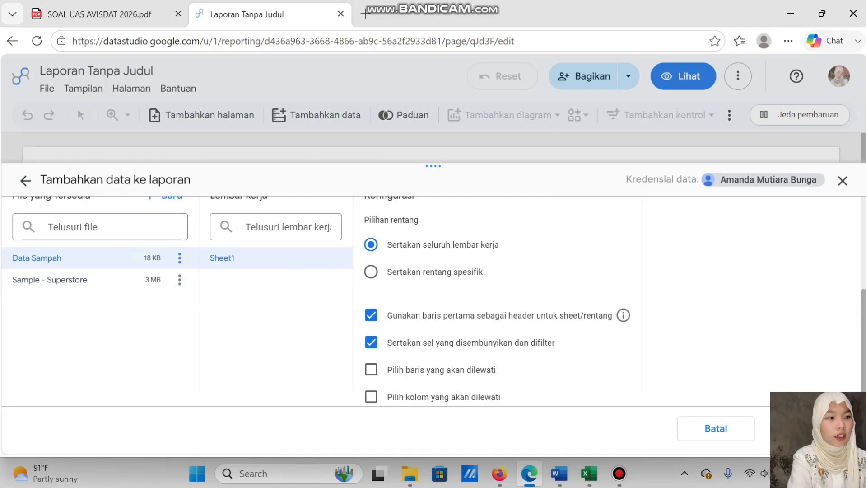
{"action": "left_click", "coordinate": [809, 428]}
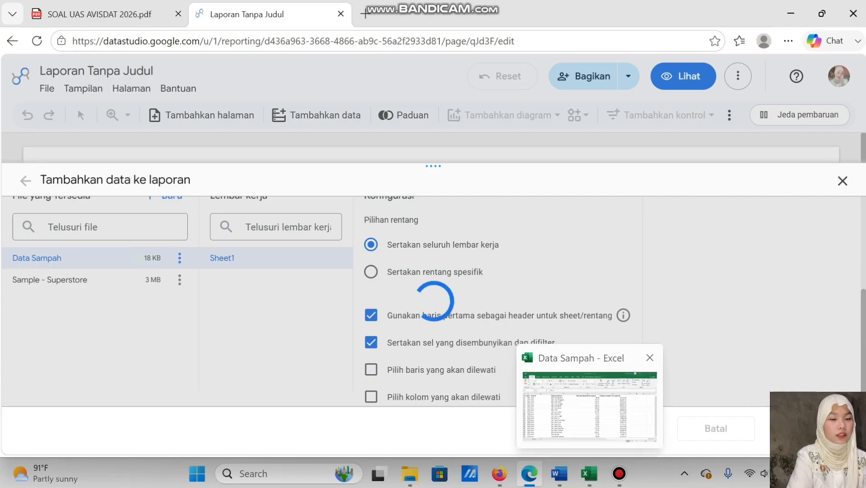
Step: Check the Data Sampah worksheet in Excel, and back in Edge confirm adding the data to the report
{"action": "left_click", "coordinate": [589, 474]}
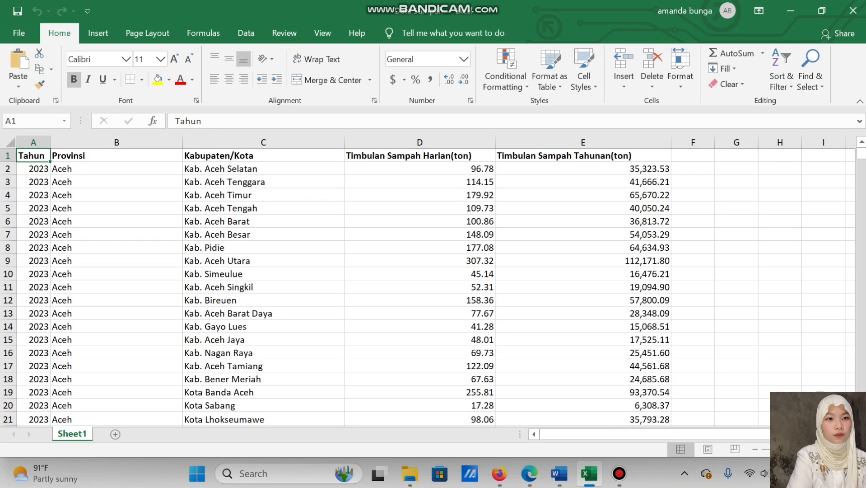
{"action": "scroll", "coordinate": [427, 287], "scroll_direction": "up", "scroll_amount": 2}
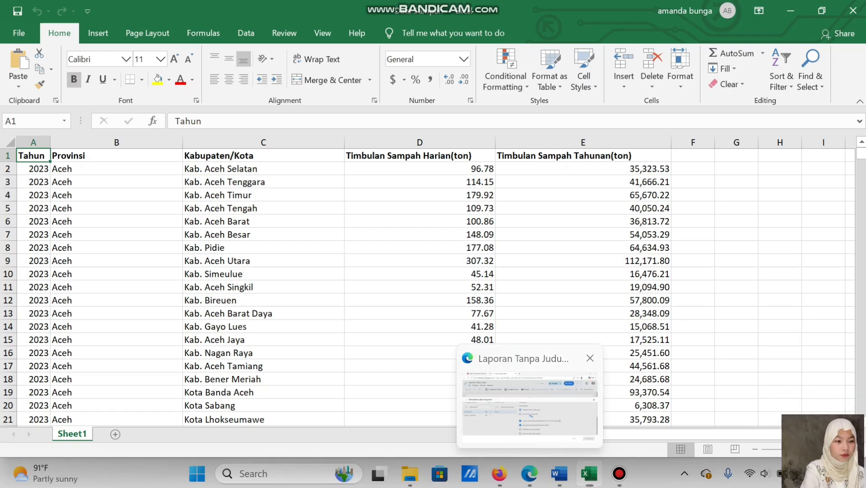
{"action": "left_click", "coordinate": [529, 473]}
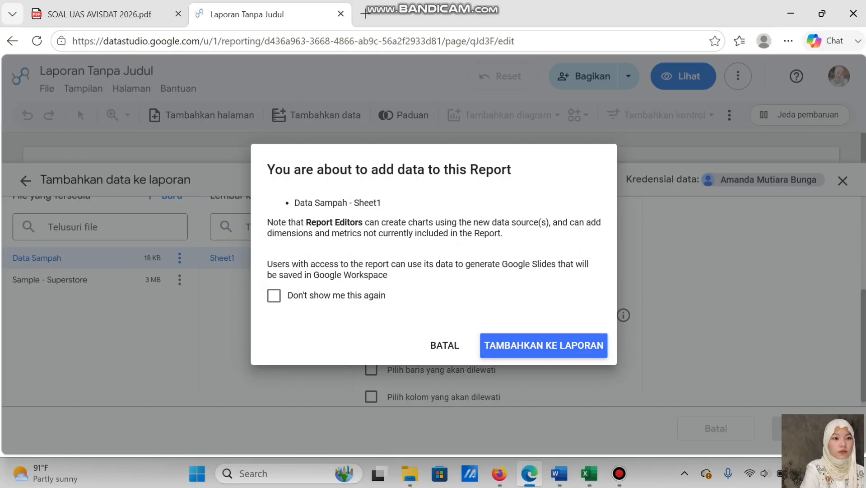
{"action": "left_click", "coordinate": [544, 345]}
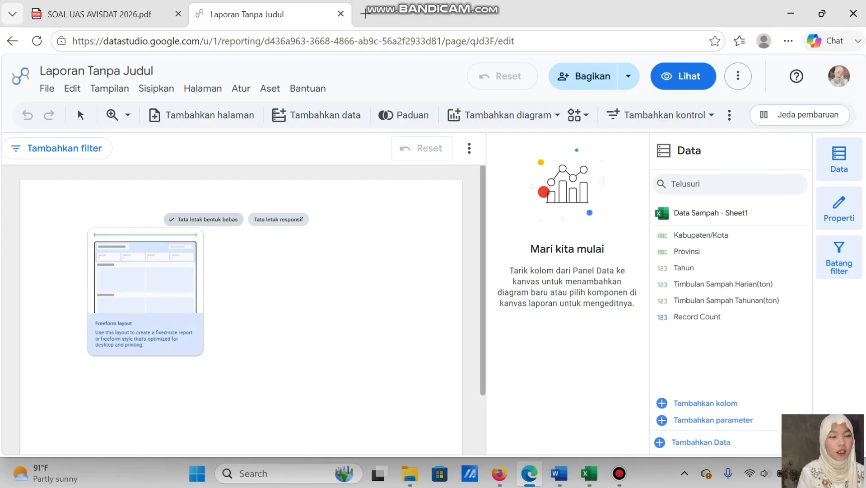
Step: Consult the assignment PDF's scorecard requirements and place a scorecard in the upper-left corner of the report page
{"action": "left_click", "coordinate": [100, 14]}
{"action": "scroll", "coordinate": [428, 268], "scroll_direction": "down", "scroll_amount": 1}
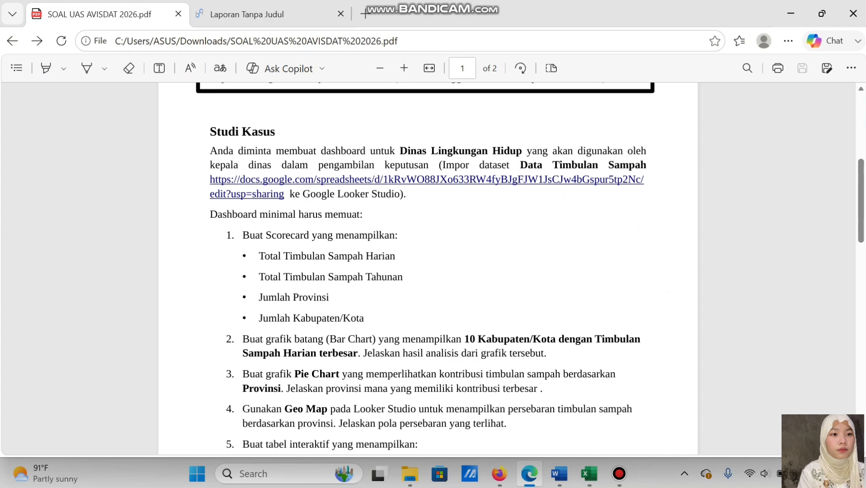
{"action": "left_click", "coordinate": [247, 14]}
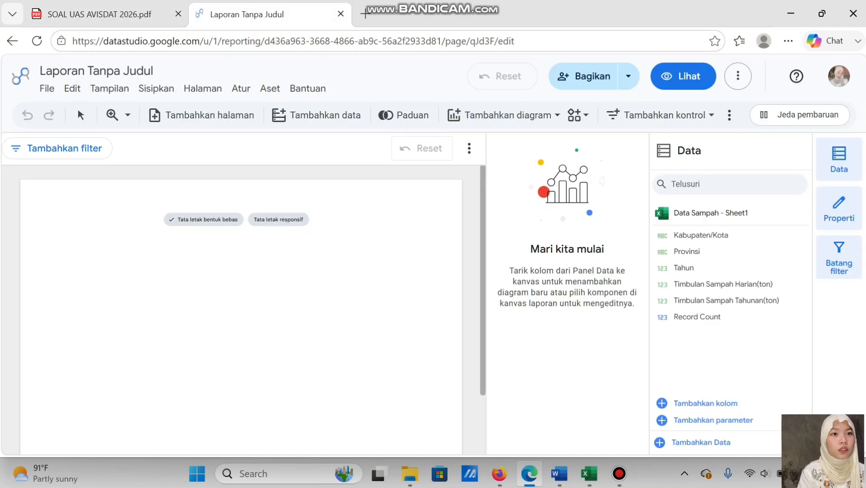
{"action": "left_click", "coordinate": [503, 114]}
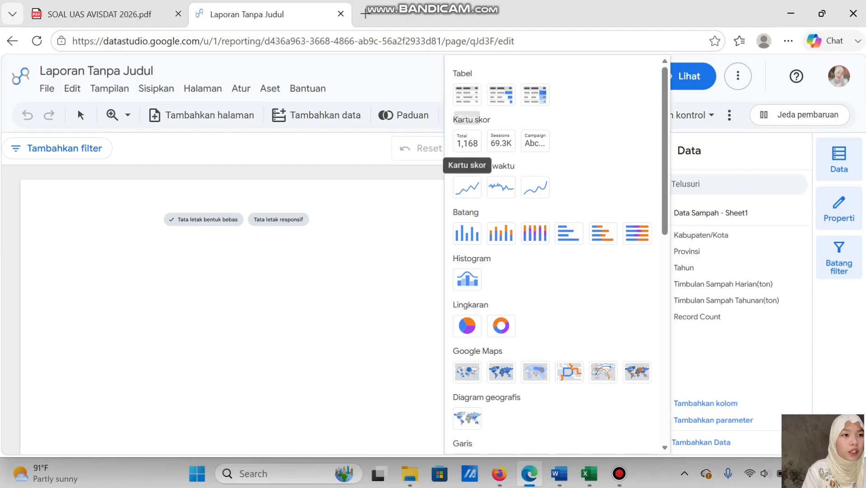
{"action": "left_click", "coordinate": [467, 143]}
{"action": "left_click_drag", "start_coordinate": [22, 188], "coordinate": [115, 243]}
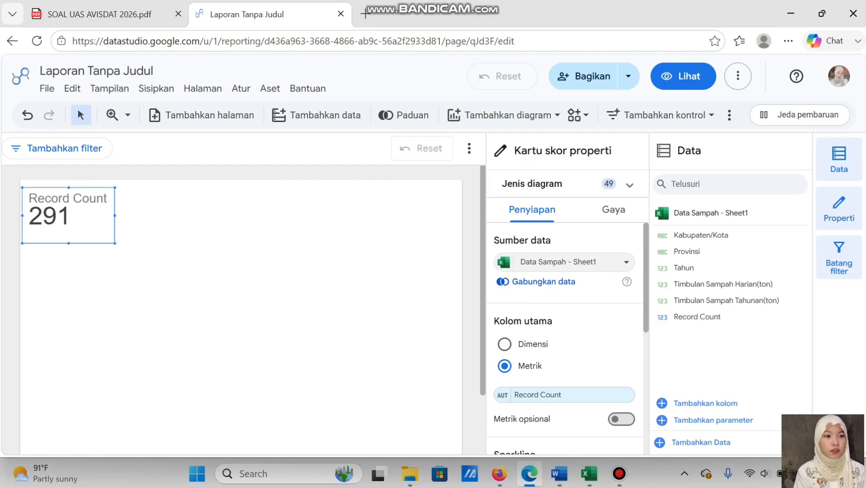
{"action": "left_click", "coordinate": [101, 14]}
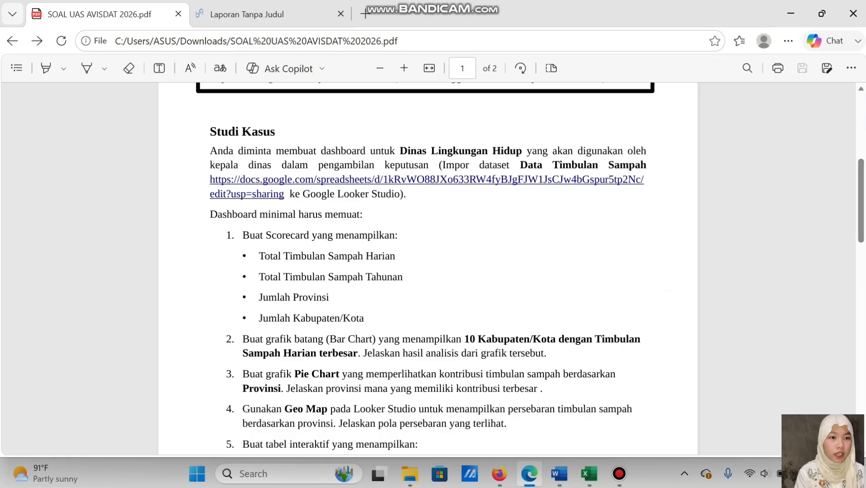
{"action": "left_click", "coordinate": [270, 14]}
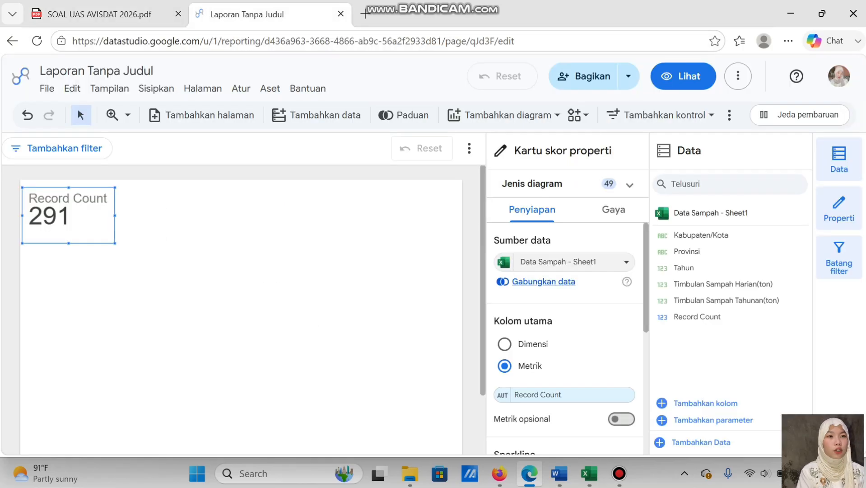
Step: Change the scorecard's metric from the default record count to Timbulan Sampah Harian(ton)
{"action": "scroll", "coordinate": [549, 282], "scroll_direction": "down", "scroll_amount": 1}
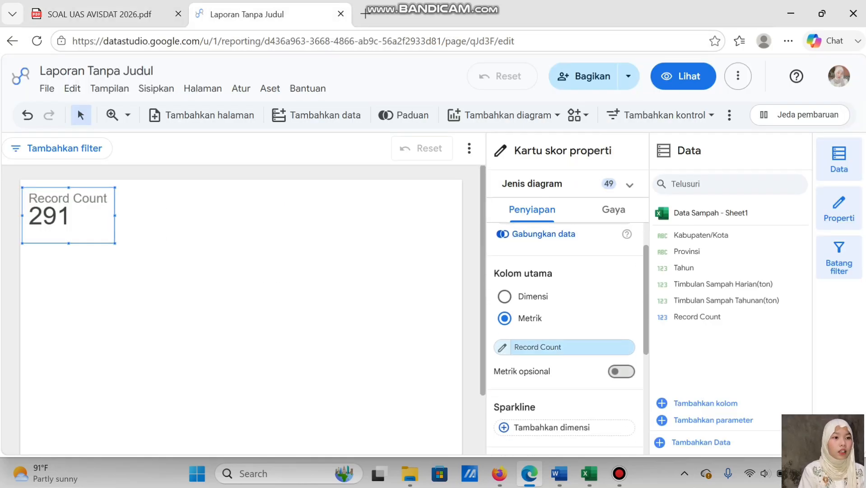
{"action": "left_click", "coordinate": [566, 346]}
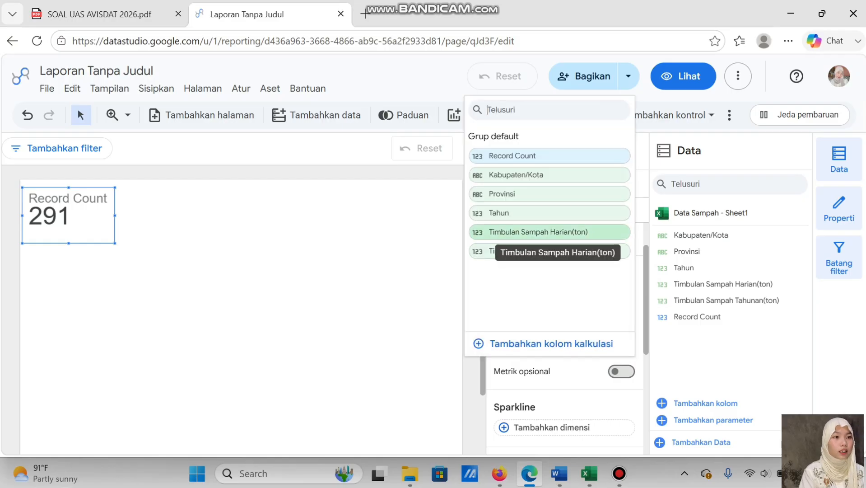
{"action": "left_click", "coordinate": [542, 232]}
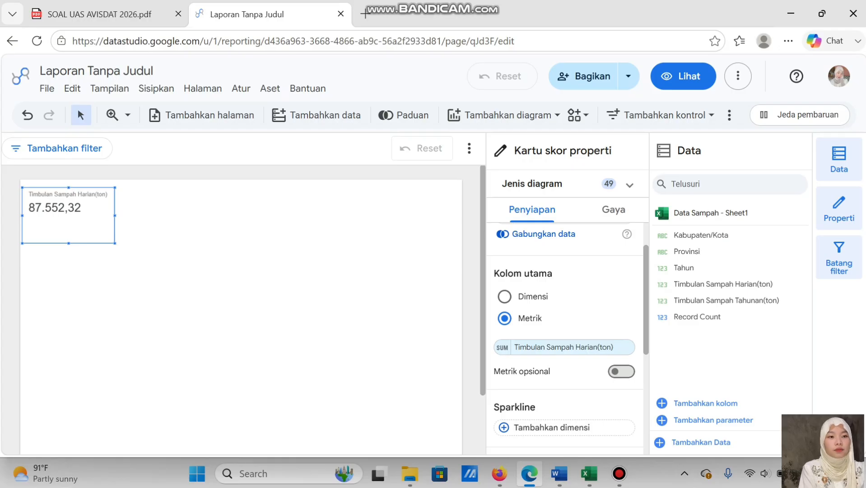
Step: Check the Total Timbulan Sampah Tahunan requirement in the assignment PDF and place a second scorecard to the right of the daily waste scorecard
{"action": "left_click", "coordinate": [124, 14]}
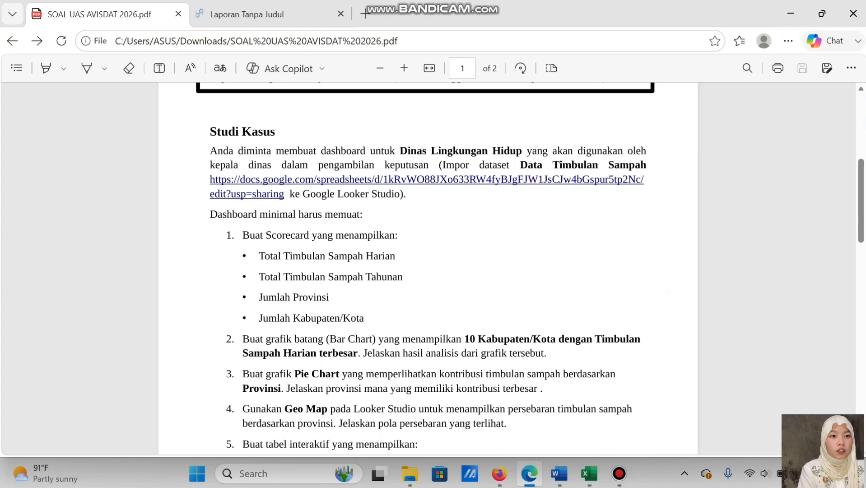
{"action": "left_click_drag", "start_coordinate": [247, 277], "coordinate": [397, 276]}
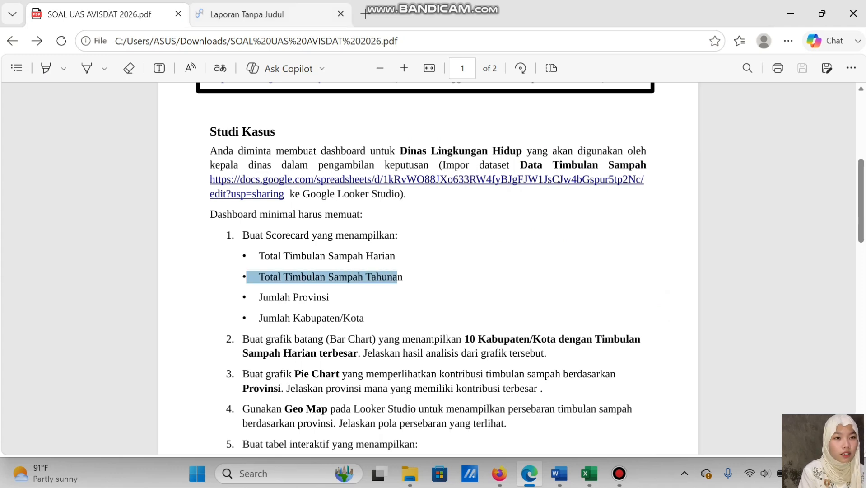
{"action": "left_click", "coordinate": [247, 14]}
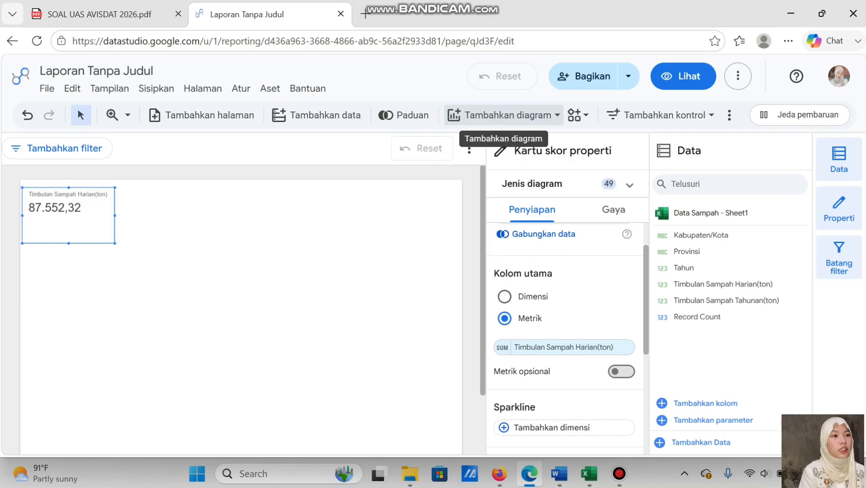
{"action": "left_click", "coordinate": [503, 114]}
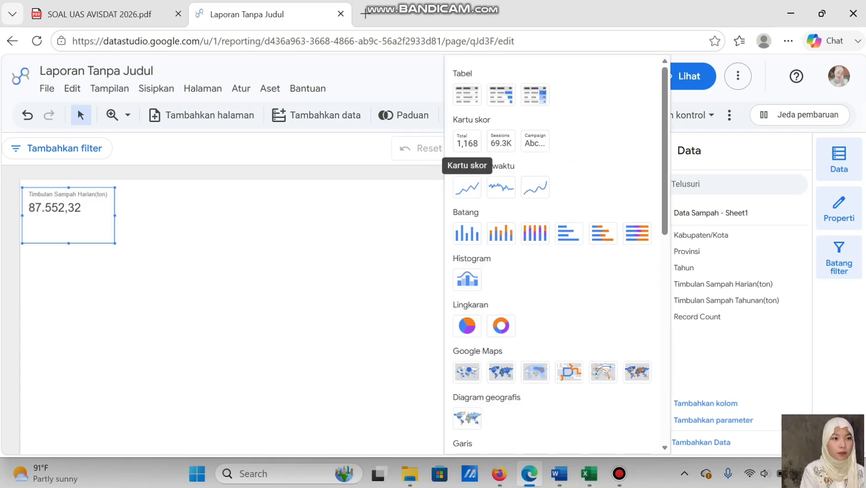
{"action": "left_click", "coordinate": [466, 141]}
{"action": "left_click", "coordinate": [120, 189]}
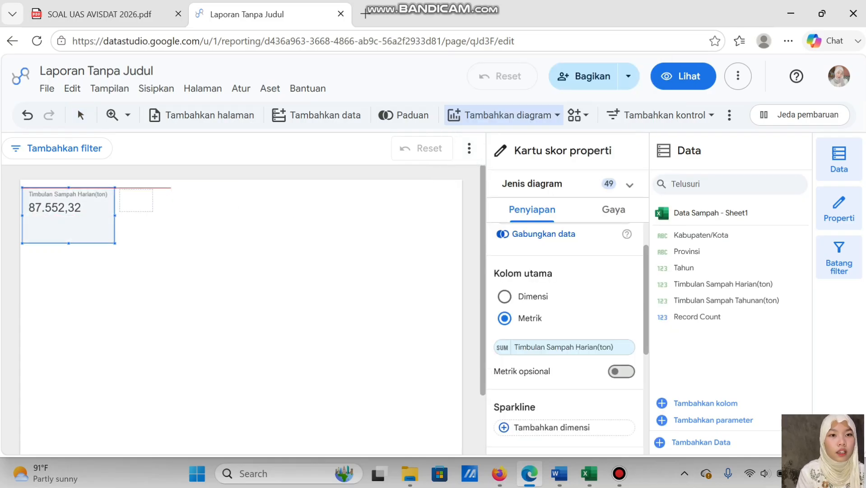
{"action": "left_click_drag", "start_coordinate": [205, 252], "coordinate": [237, 244]}
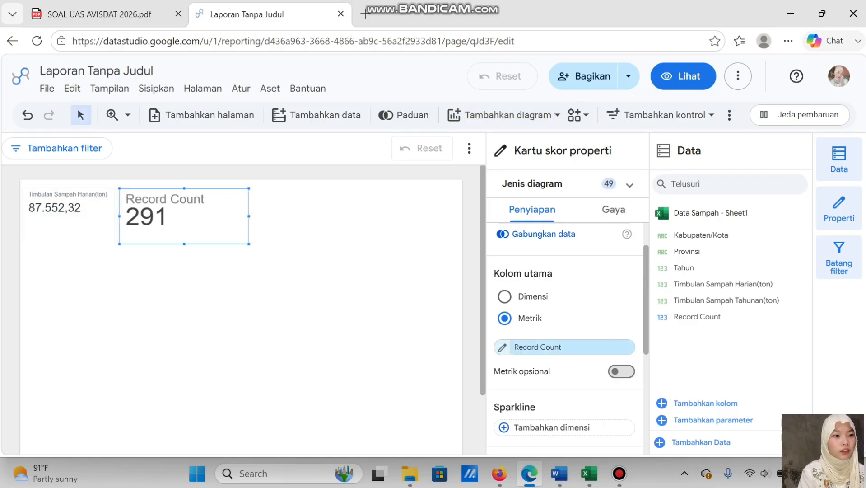
Step: Set the second scorecard's metric to Timbulan Sampah Tahunan(ton) and shrink the card to about the width of the first one
{"action": "left_click", "coordinate": [565, 346]}
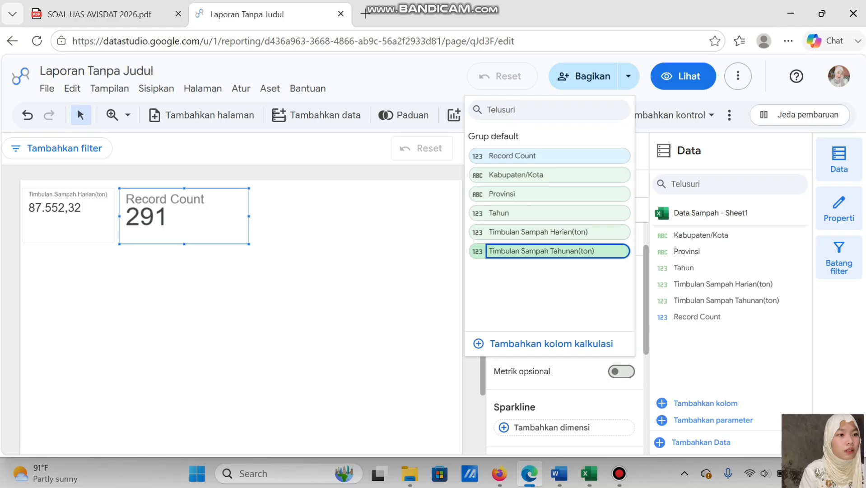
{"action": "key", "text": "Return"}
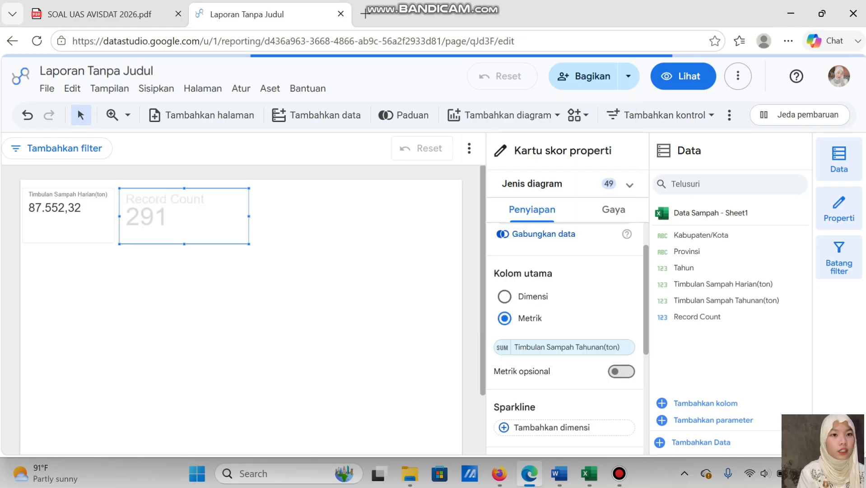
{"action": "left_click", "coordinate": [104, 14]}
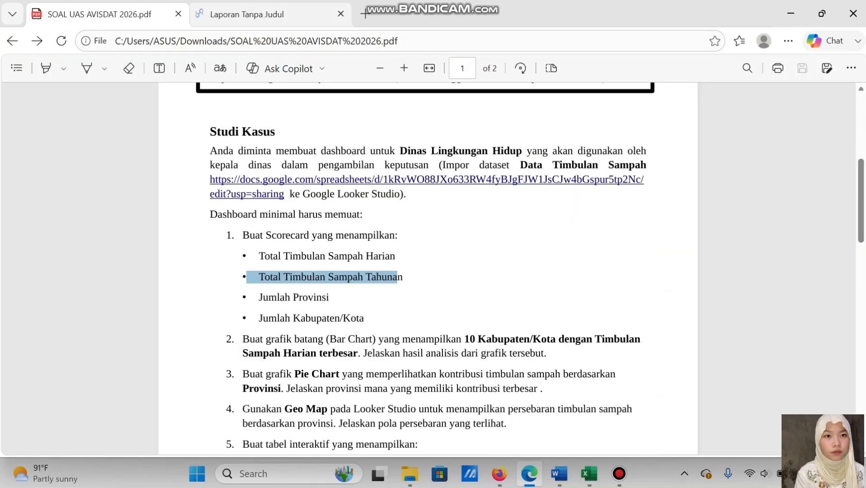
{"action": "left_click", "coordinate": [247, 14]}
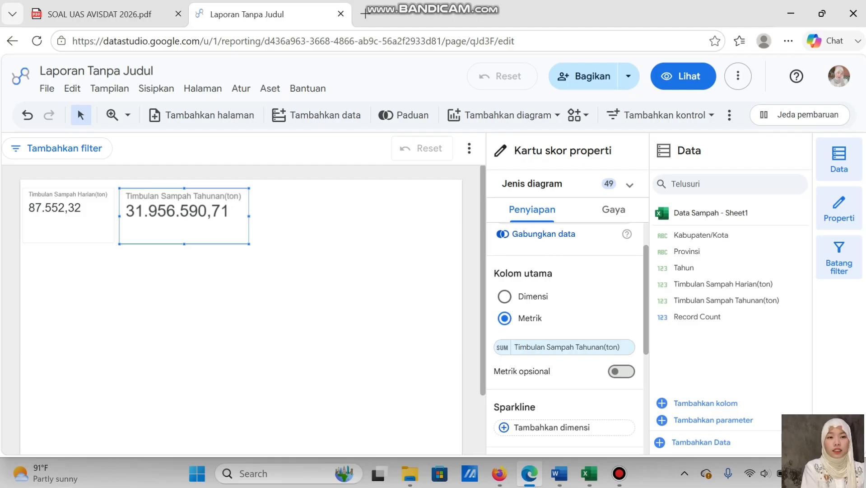
{"action": "left_click_drag", "start_coordinate": [249, 244], "coordinate": [220, 237]}
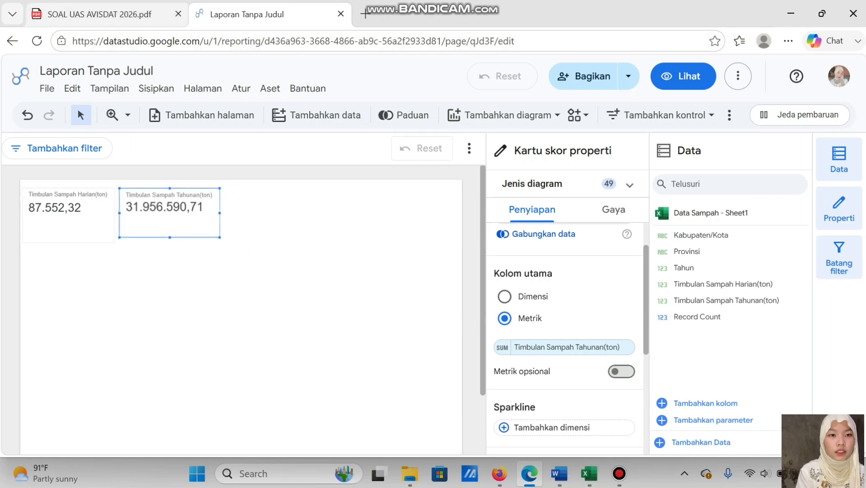
Step: Recheck the assignment PDF, add a third scorecard beside the annual waste one, and set its metric to Provinsi
{"action": "left_click", "coordinate": [99, 14]}
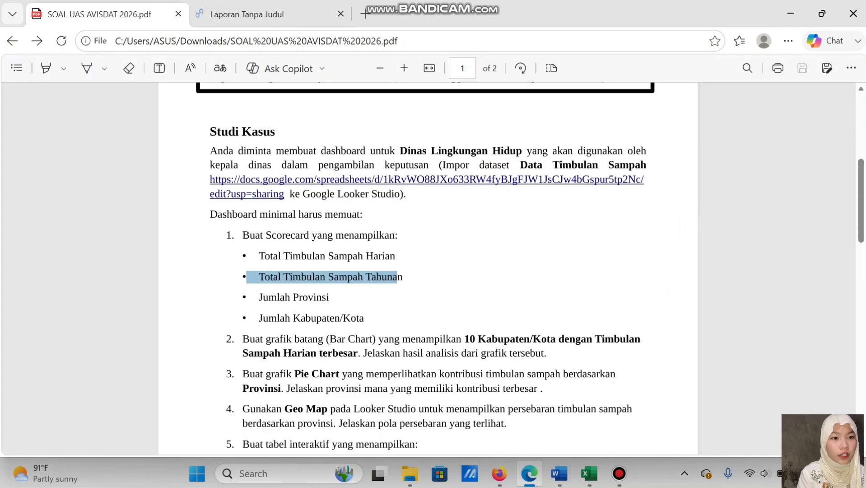
{"action": "left_click", "coordinate": [247, 14]}
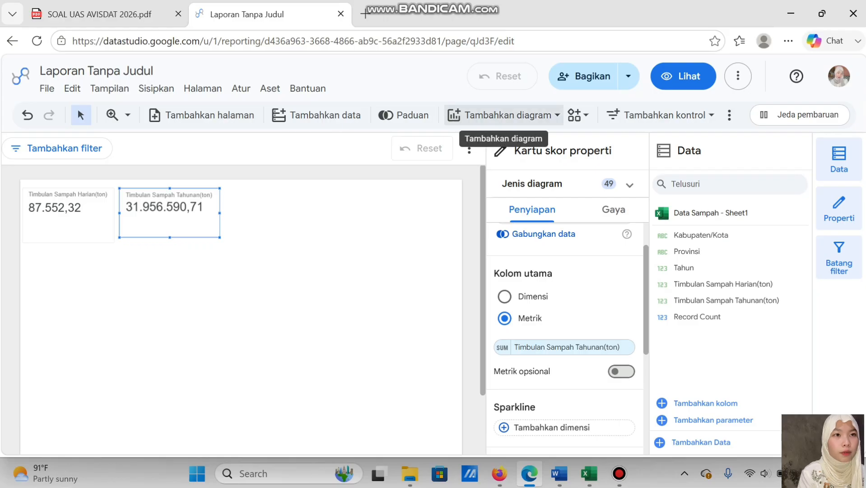
{"action": "left_click", "coordinate": [506, 115]}
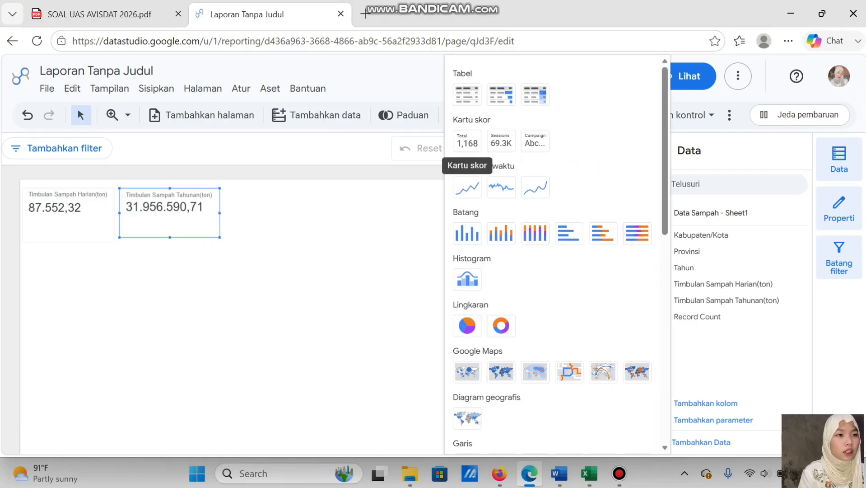
{"action": "left_click", "coordinate": [467, 143]}
{"action": "mouse_move", "coordinate": [225, 190]}
{"action": "left_mouse_down"}
{"action": "mouse_move", "coordinate": [281, 239]}
{"action": "mouse_move", "coordinate": [308, 243]}
{"action": "mouse_move", "coordinate": [311, 235]}
{"action": "mouse_move", "coordinate": [316, 244]}
{"action": "left_mouse_up"}
{"action": "scroll", "coordinate": [564, 325], "scroll_direction": "down", "scroll_amount": 1}
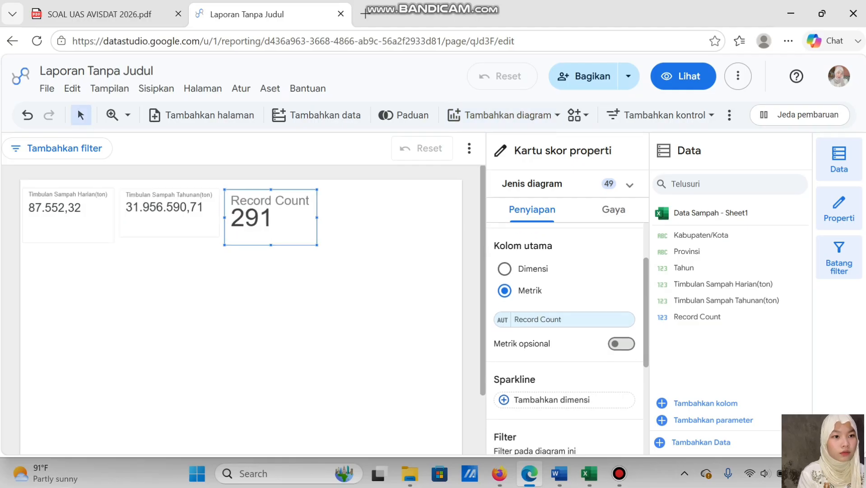
{"action": "left_click", "coordinate": [565, 319]}
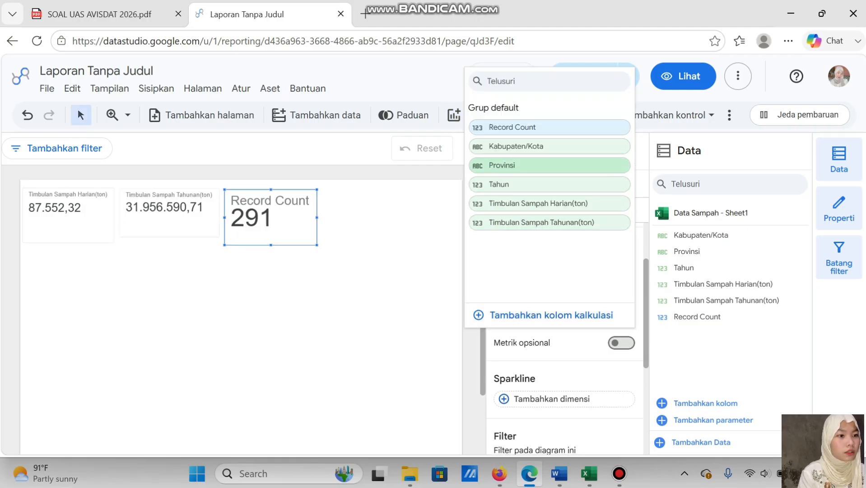
{"action": "left_click", "coordinate": [519, 165]}
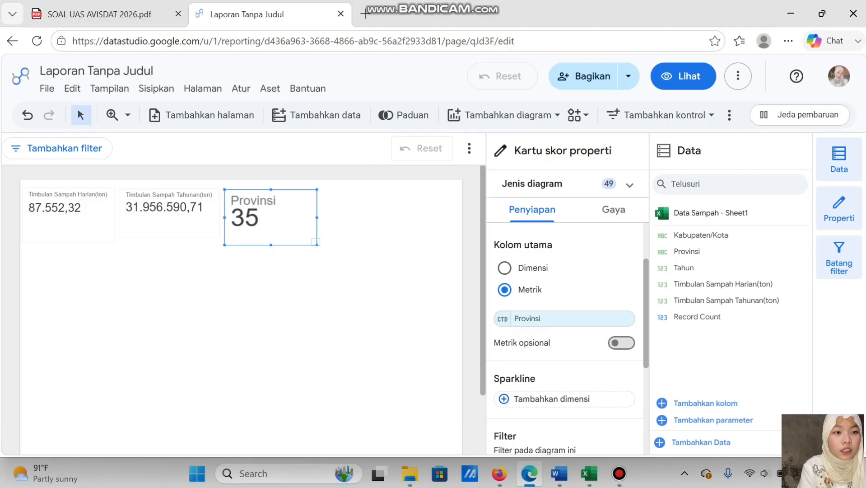
Step: Check the Jumlah Kabupaten/Kota requirement in the assignment PDF and place a fourth scorecard to the right of the Provinsi scorecard
{"action": "left_click", "coordinate": [99, 14]}
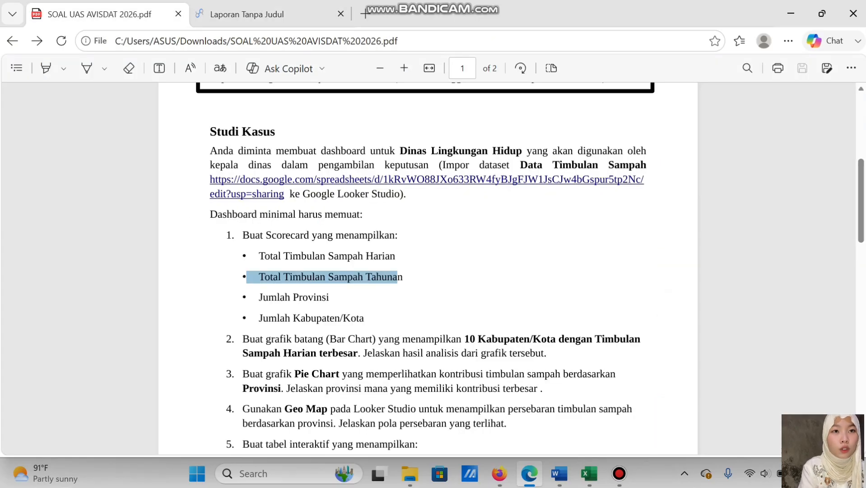
{"action": "left_click", "coordinate": [258, 297]}
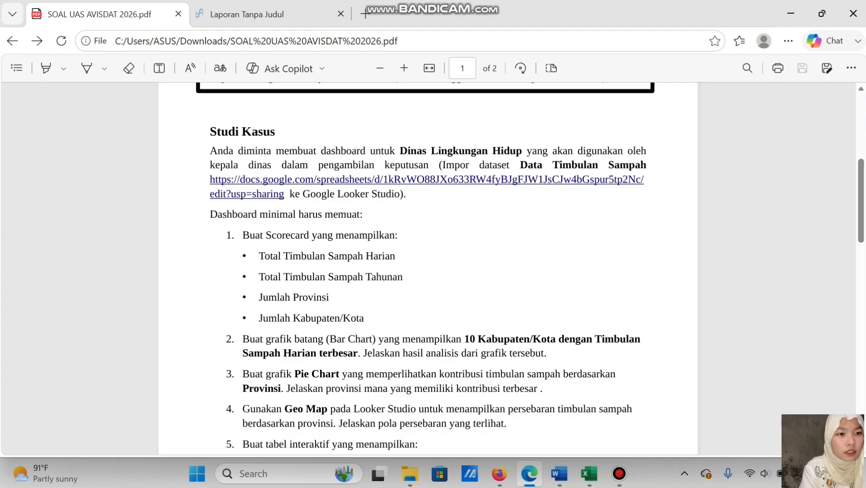
{"action": "left_click_drag", "start_coordinate": [259, 317], "coordinate": [359, 318]}
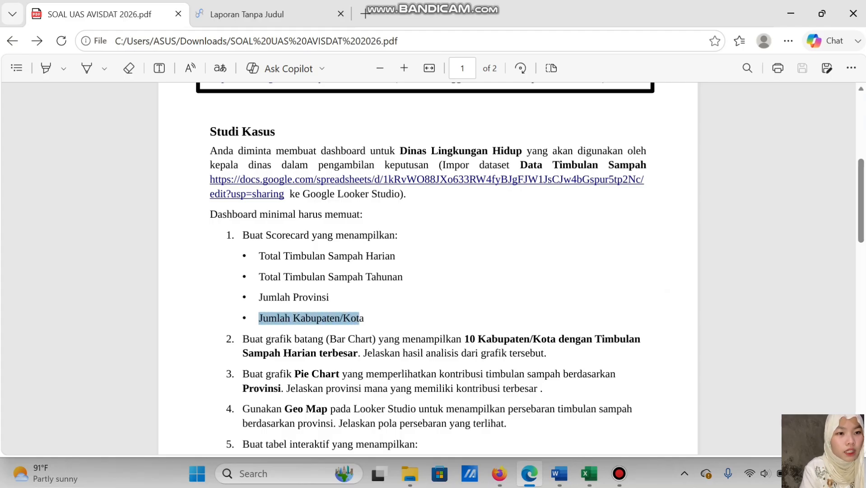
{"action": "left_click", "coordinate": [270, 14]}
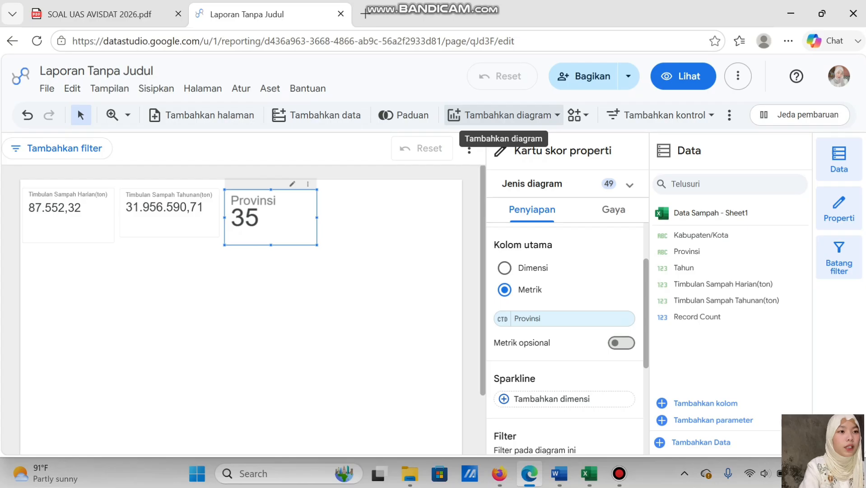
{"action": "left_click", "coordinate": [501, 116]}
{"action": "left_click", "coordinate": [466, 141]}
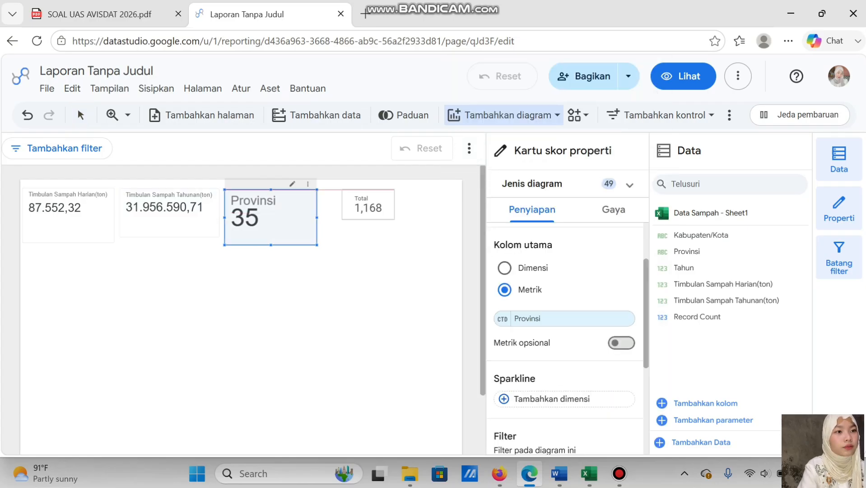
{"action": "left_click_drag", "start_coordinate": [324, 191], "coordinate": [397, 242]}
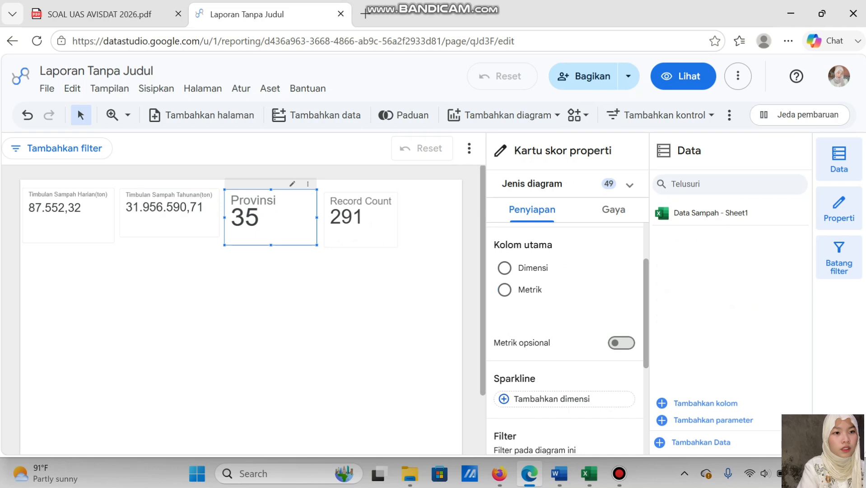
Step: Shrink the Provinsi scorecard and the fourth scorecard, and set the fourth one's metric to Kabupaten/Kota
{"action": "left_click_drag", "start_coordinate": [317, 245], "coordinate": [309, 234]}
{"action": "left_click", "coordinate": [362, 221]}
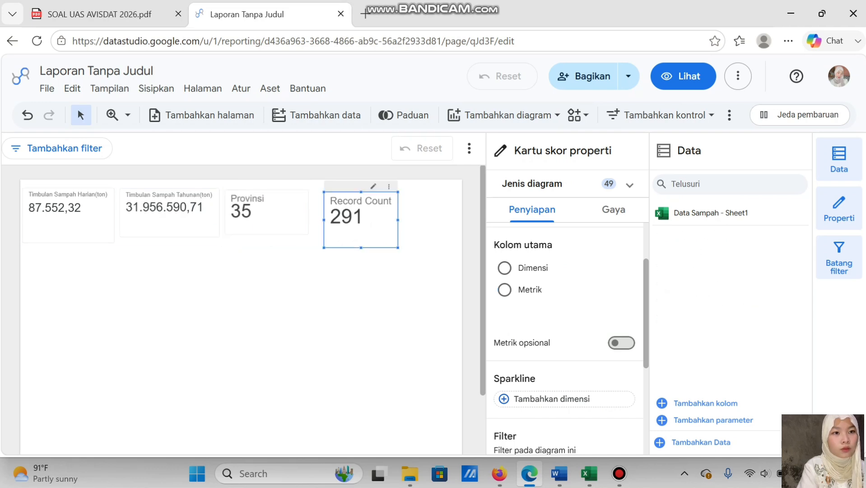
{"action": "left_click_drag", "start_coordinate": [398, 248], "coordinate": [387, 235]}
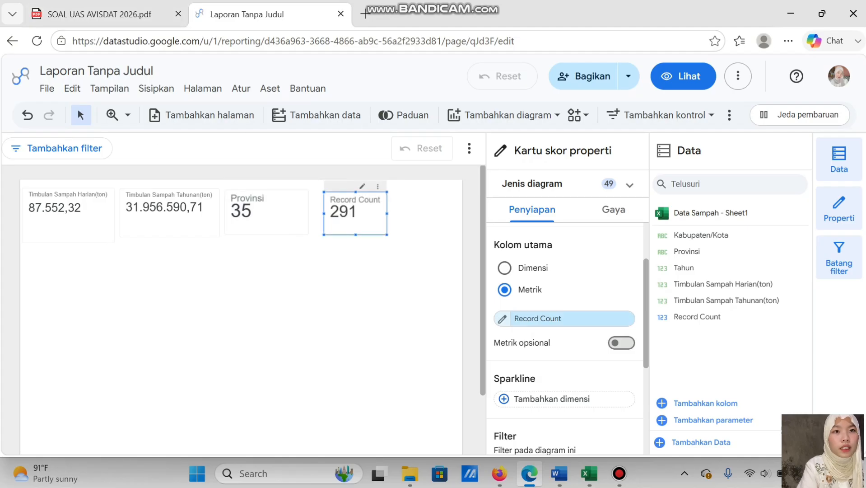
{"action": "left_click", "coordinate": [538, 318]}
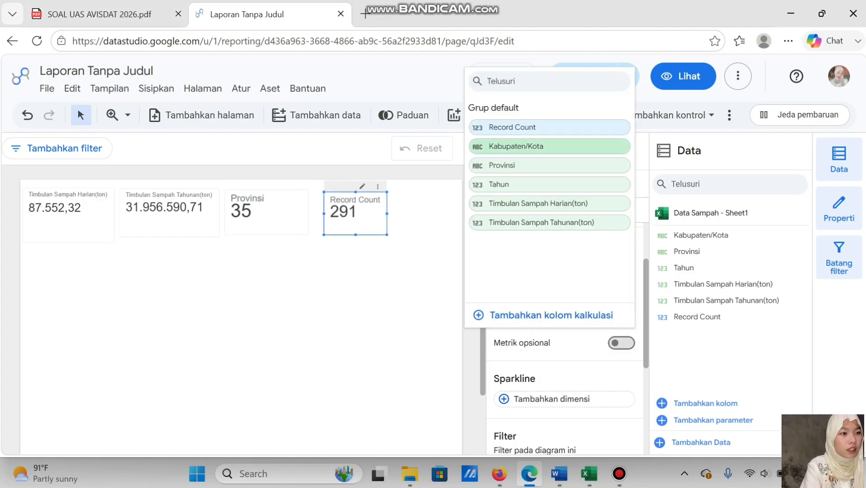
{"action": "left_click", "coordinate": [515, 146]}
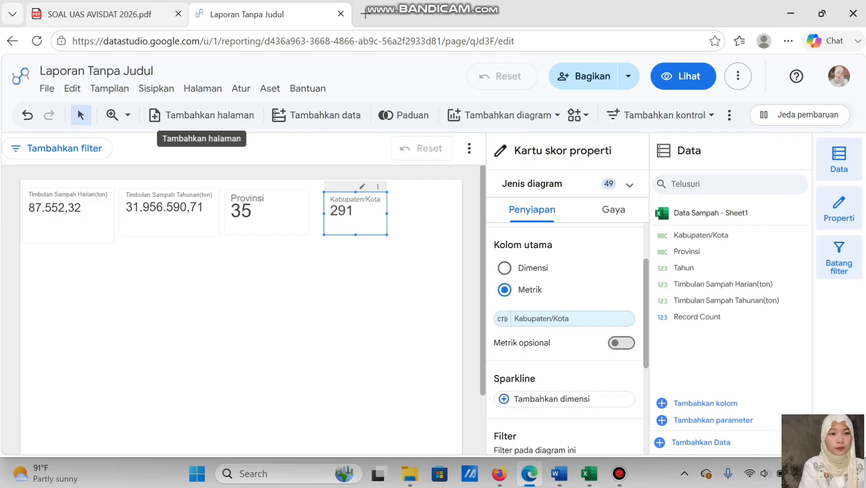
Step: Consult the bar chart requirement in the assignment PDF and place a vertical bar chart on the report page below the daily waste scorecard
{"action": "left_click", "coordinate": [99, 14]}
{"action": "scroll", "coordinate": [428, 268], "scroll_direction": "down", "scroll_amount": 1}
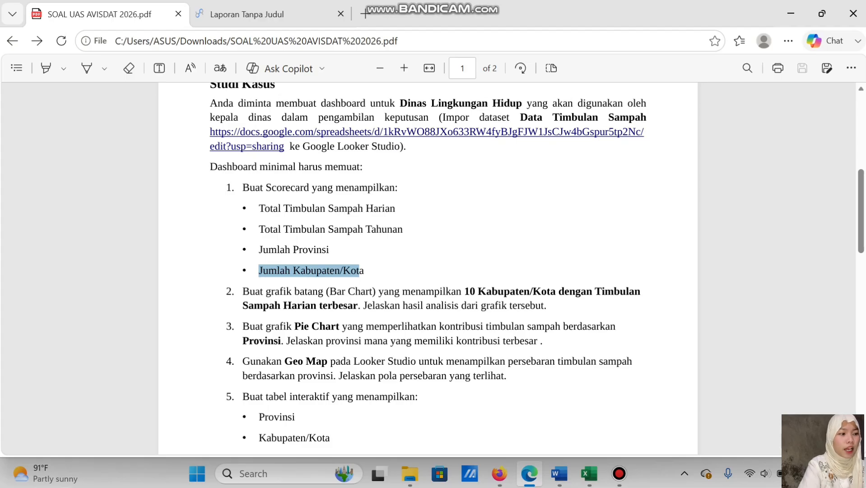
{"action": "left_click", "coordinate": [247, 14]}
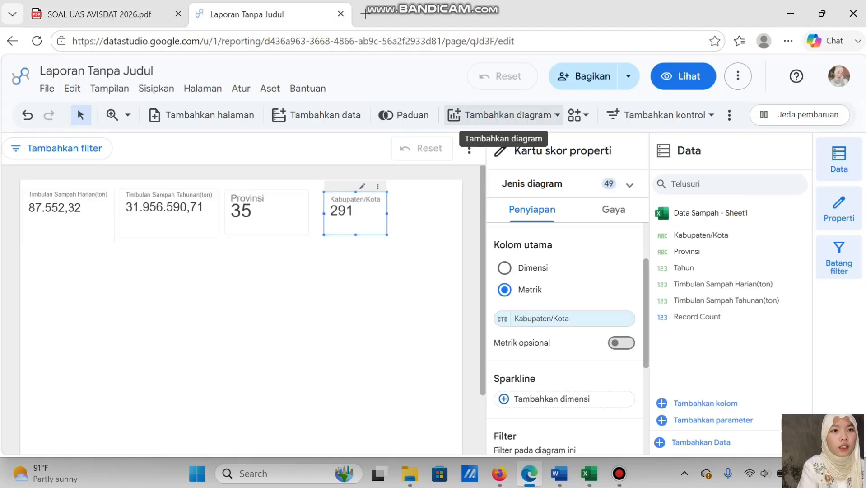
{"action": "left_click", "coordinate": [503, 114]}
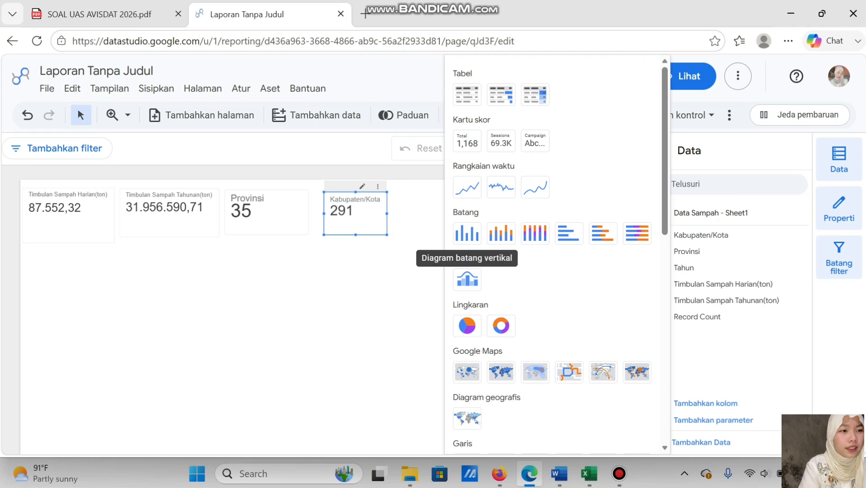
{"action": "left_click", "coordinate": [467, 233]}
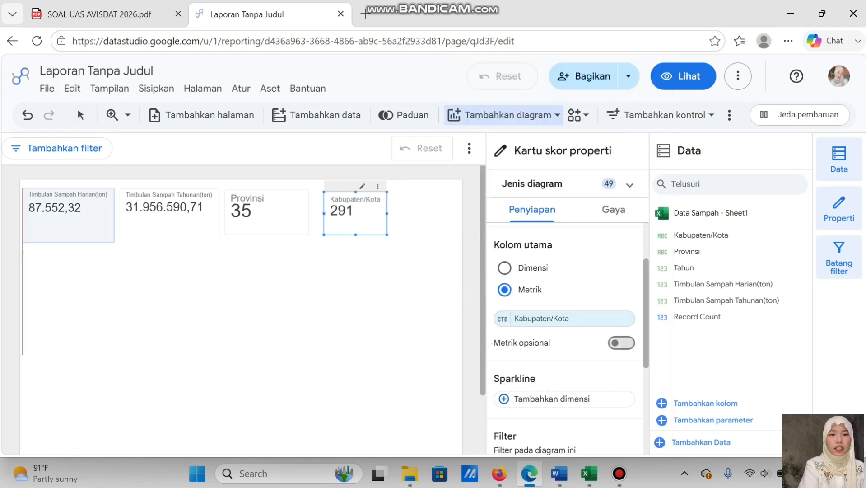
{"action": "left_click", "coordinate": [23, 251]}
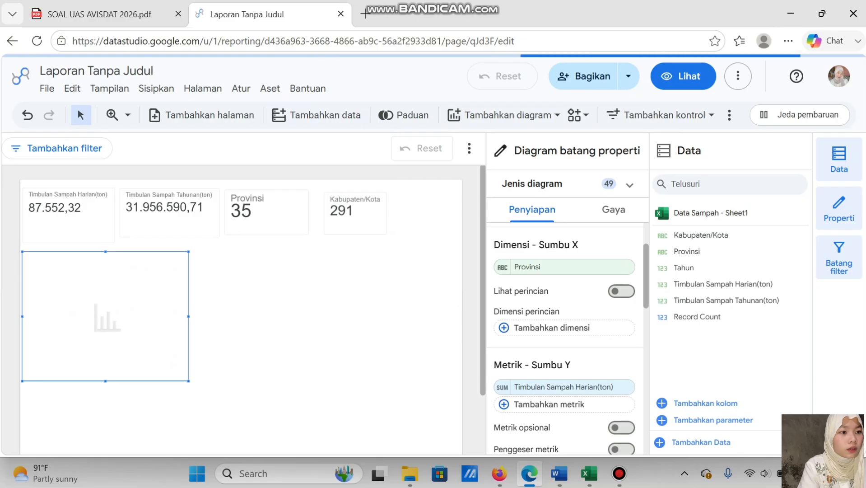
Step: Compare the bar chart setup with the assignment PDF and set its X-axis dimension to Kabupaten/Kota
{"action": "scroll", "coordinate": [564, 325], "scroll_direction": "down", "scroll_amount": 1}
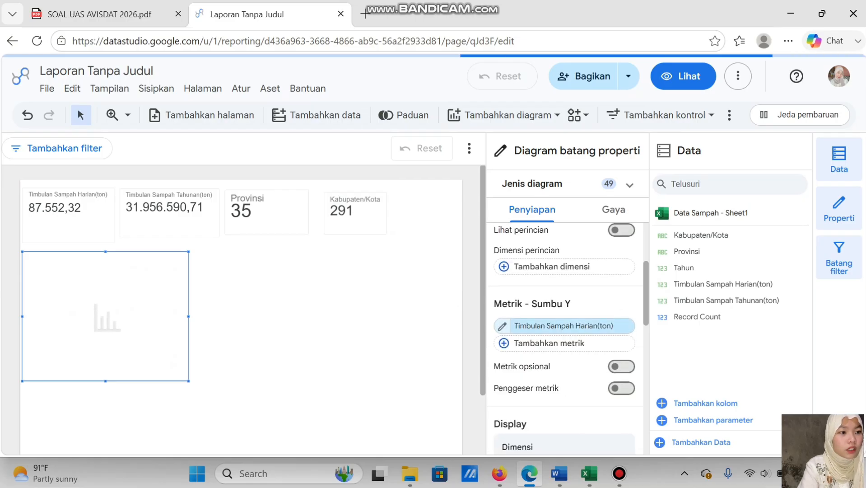
{"action": "scroll", "coordinate": [564, 325], "scroll_direction": "up", "scroll_amount": 1}
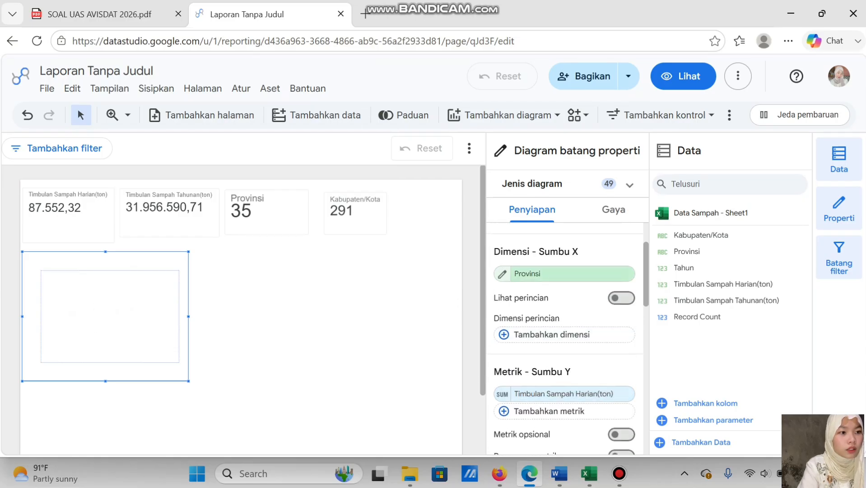
{"action": "left_click", "coordinate": [104, 14]}
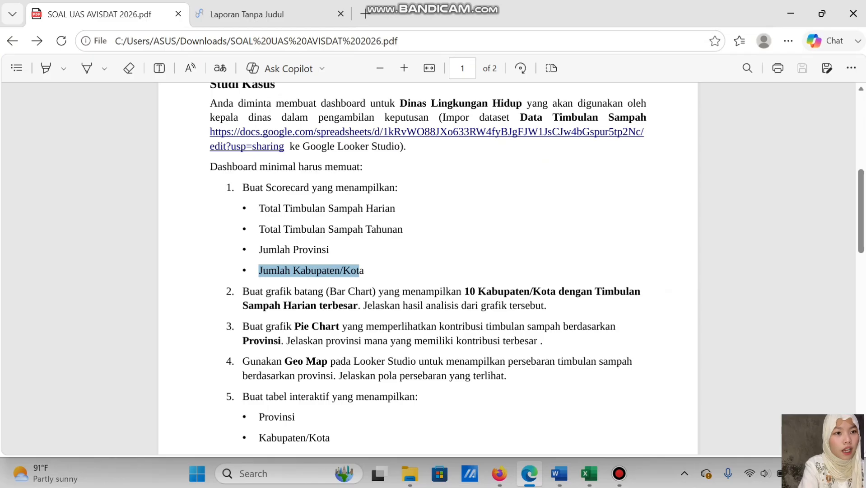
{"action": "left_click", "coordinate": [247, 14]}
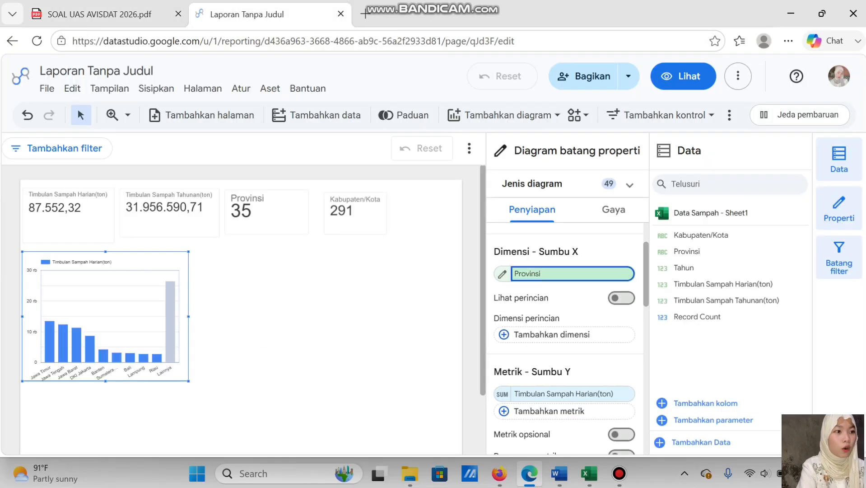
{"action": "left_click", "coordinate": [572, 273]}
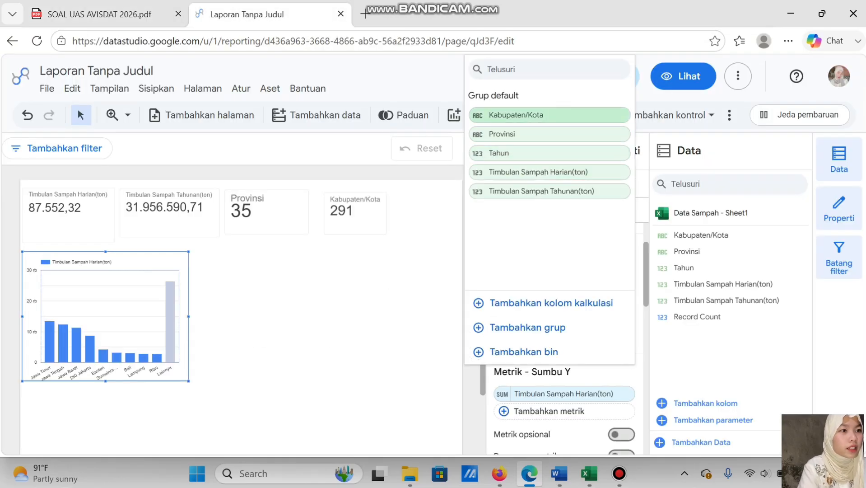
{"action": "left_click", "coordinate": [515, 114]}
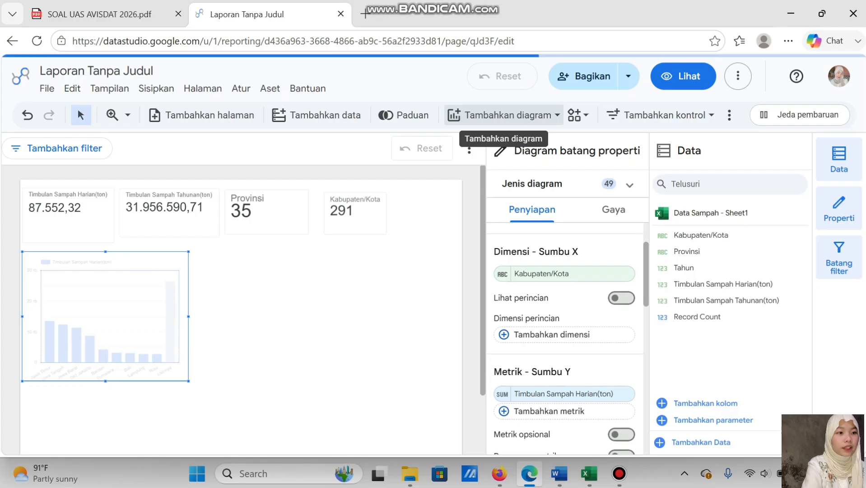
Step: Recheck the top-10 requirement in the assignment PDF and turn off grouping the remaining bars as "Lainnya" in the bar chart
{"action": "left_click", "coordinate": [99, 14]}
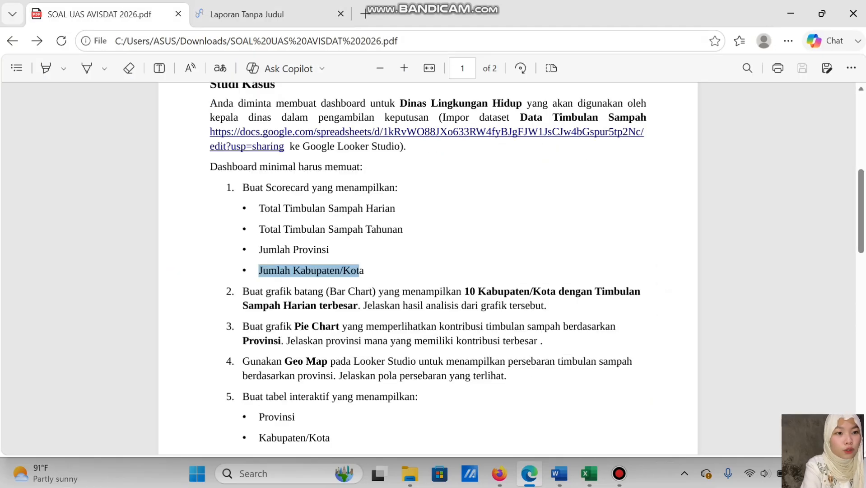
{"action": "left_click", "coordinate": [270, 14]}
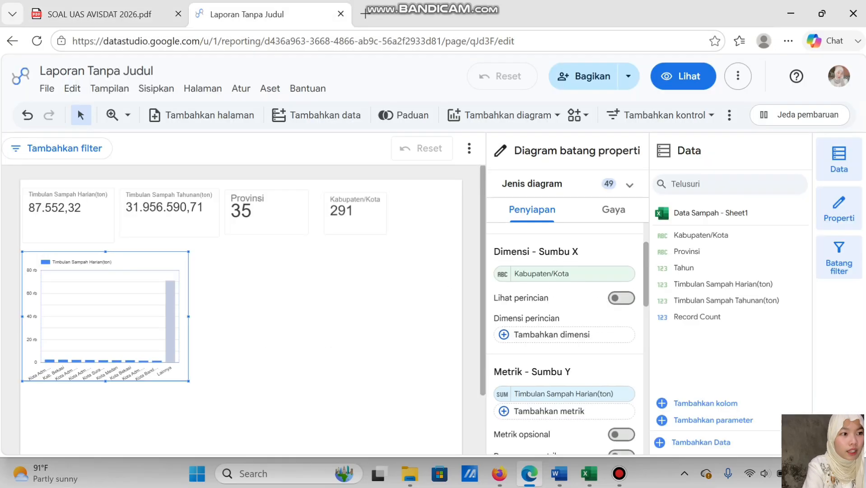
{"action": "scroll", "coordinate": [564, 316], "scroll_direction": "down", "scroll_amount": 1}
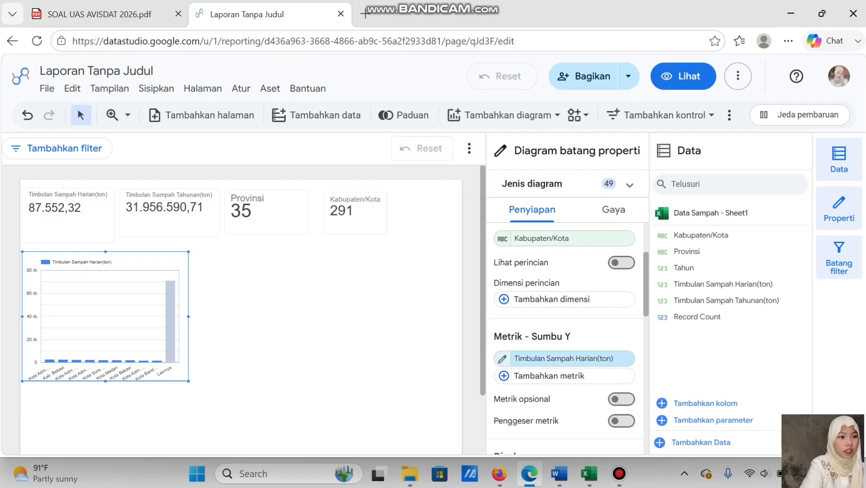
{"action": "scroll", "coordinate": [565, 339], "scroll_direction": "down", "scroll_amount": 5}
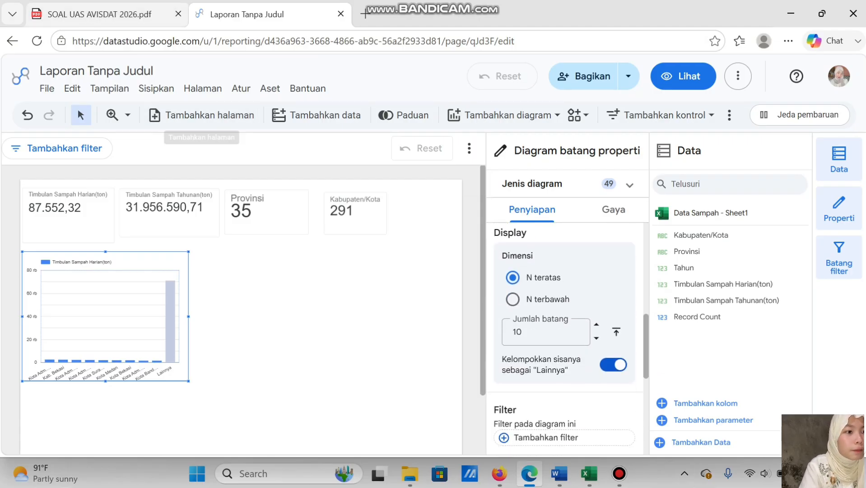
{"action": "left_click", "coordinate": [99, 14]}
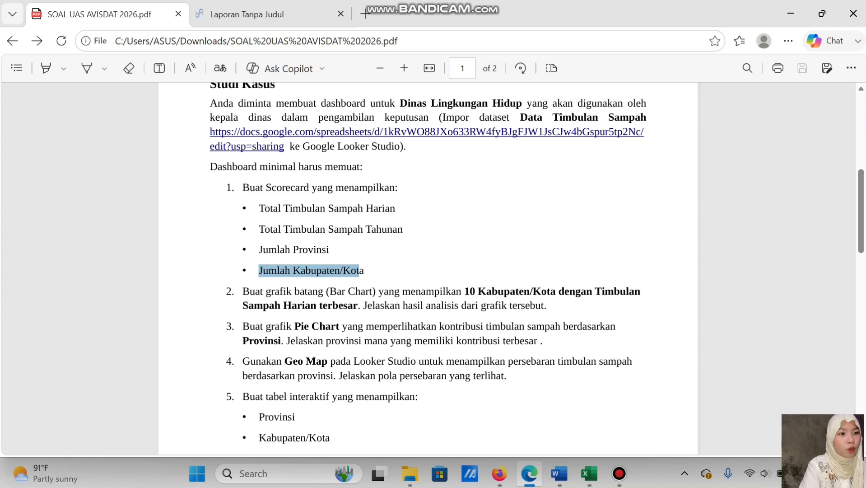
{"action": "left_click", "coordinate": [246, 14]}
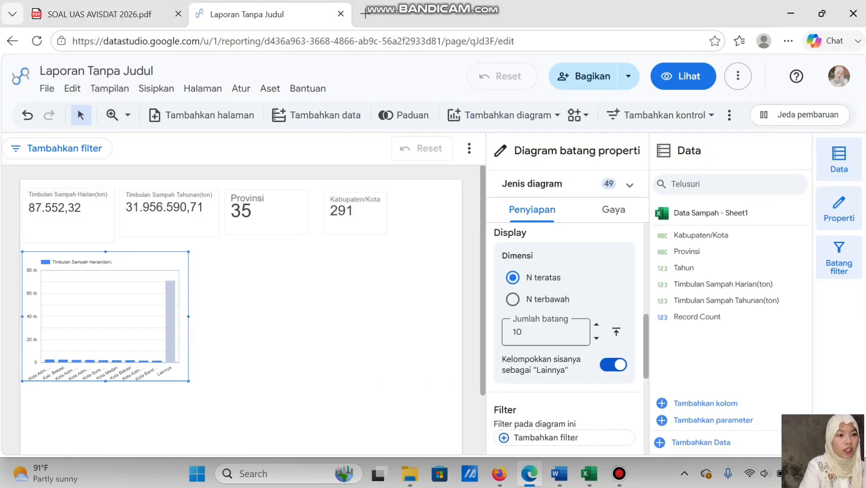
{"action": "scroll", "coordinate": [565, 339], "scroll_direction": "down", "scroll_amount": 1}
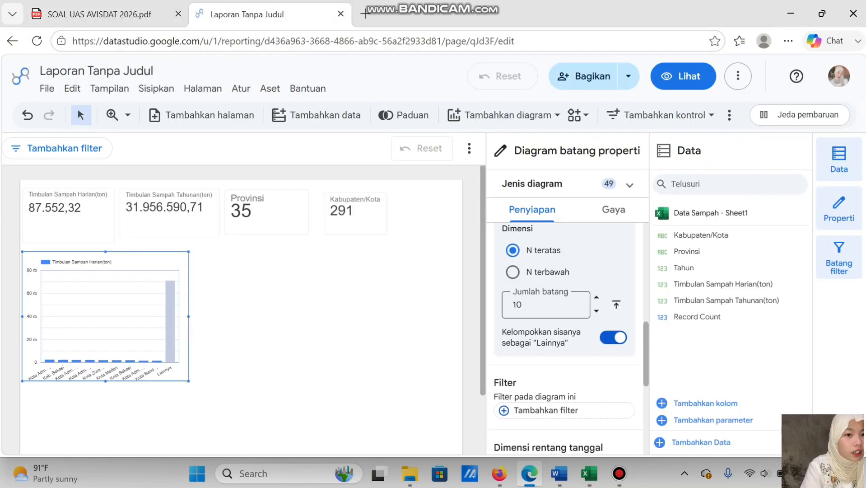
{"action": "scroll", "coordinate": [565, 339], "scroll_direction": "down", "scroll_amount": 1}
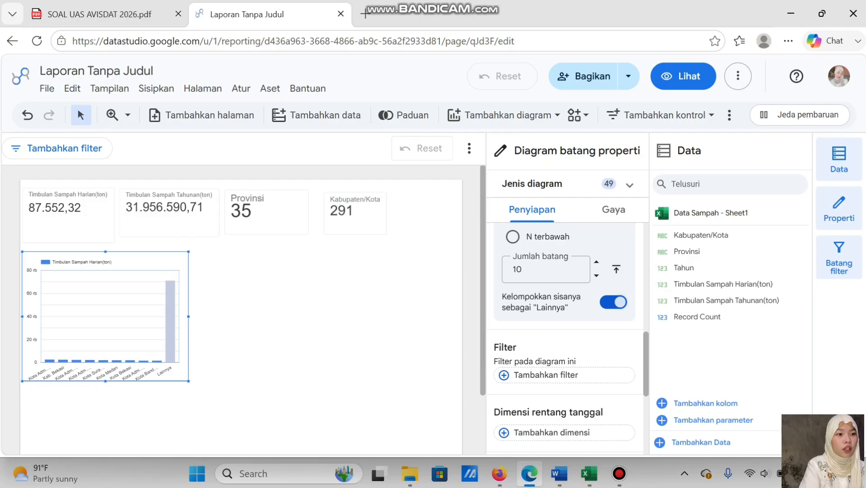
{"action": "left_click", "coordinate": [613, 302]}
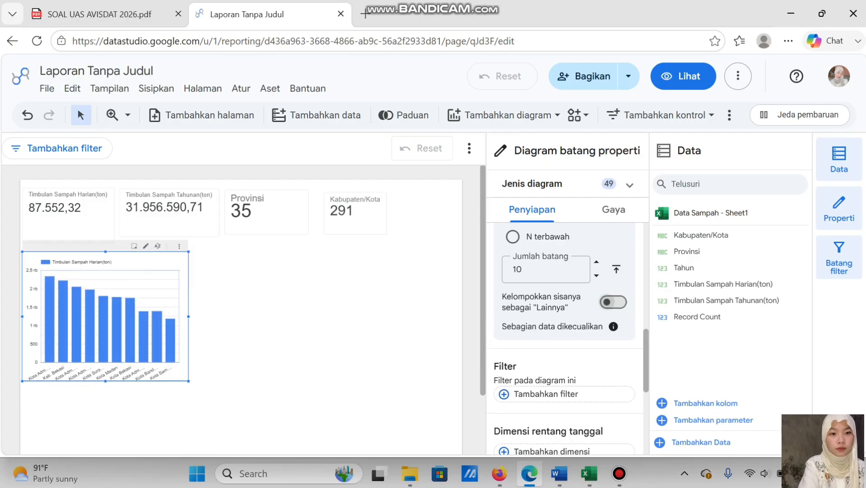
Step: Examine the daily waste values of individual bars and read the Pie Chart requirement in the assignment PDF
{"action": "mouse_move", "coordinate": [158, 325]}
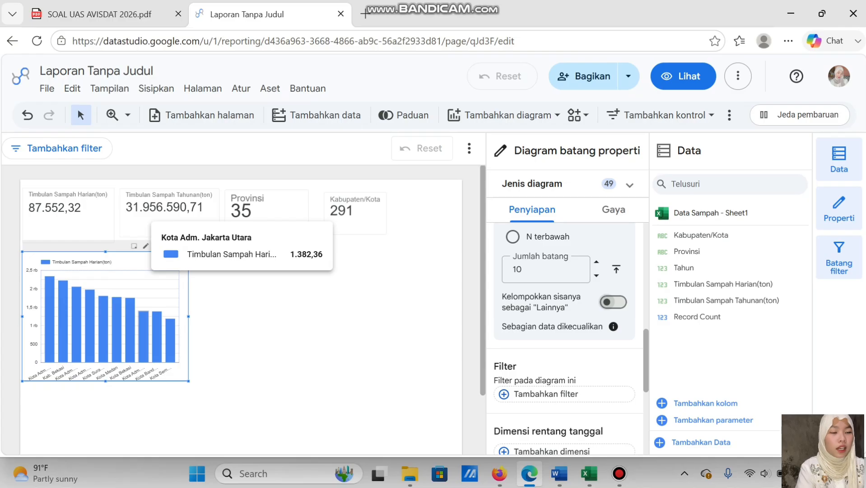
{"action": "mouse_move", "coordinate": [49, 316]}
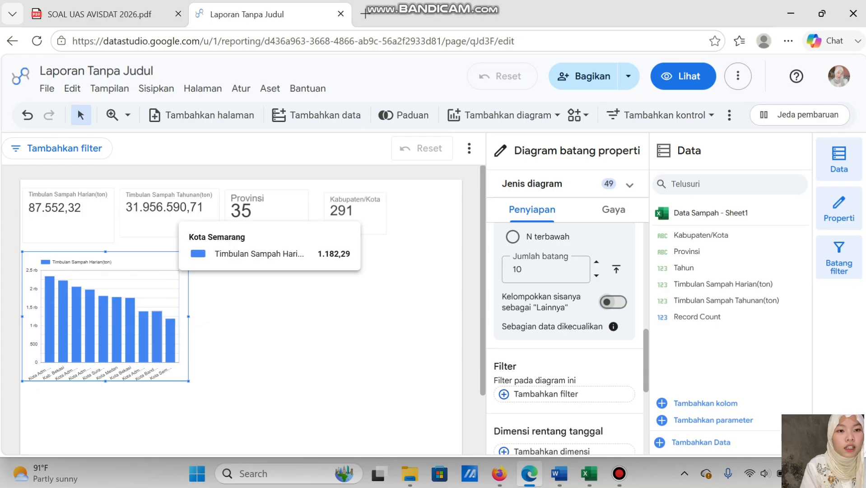
{"action": "mouse_move", "coordinate": [130, 330]}
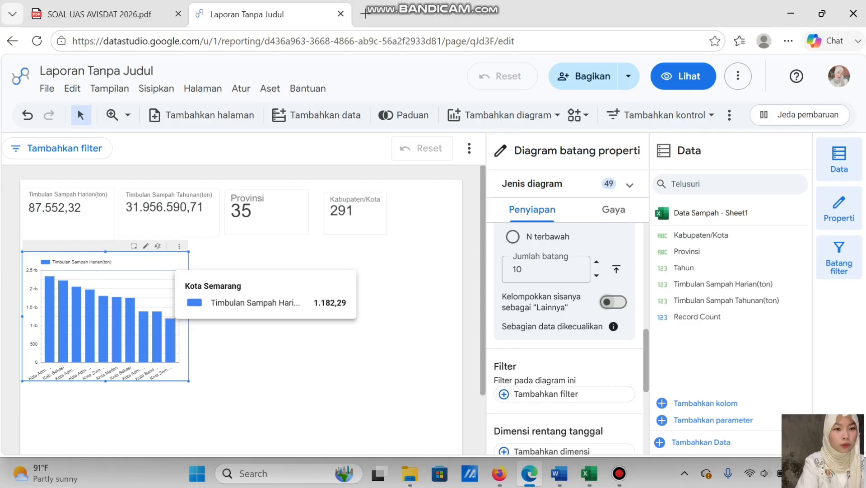
{"action": "left_click", "coordinate": [99, 14]}
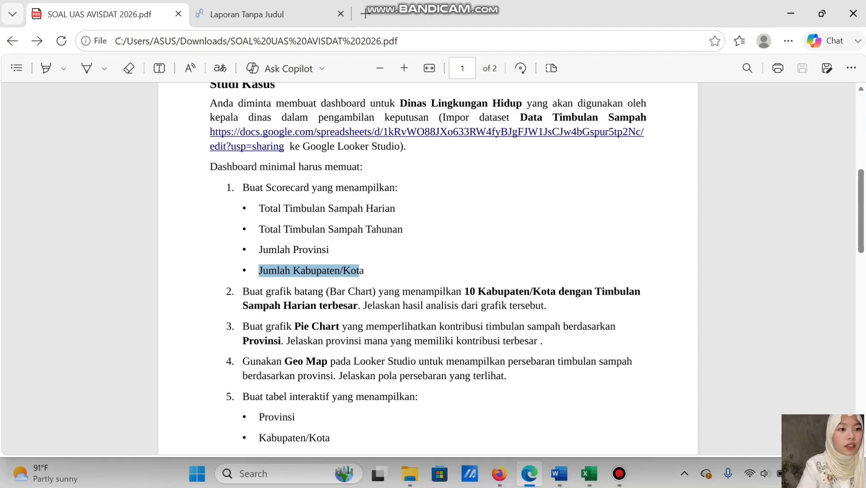
{"action": "left_click", "coordinate": [247, 14]}
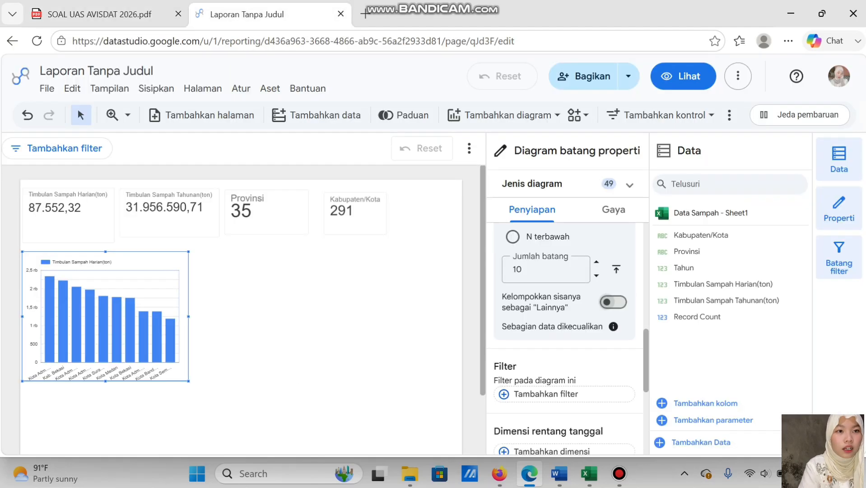
{"action": "left_click", "coordinate": [99, 14]}
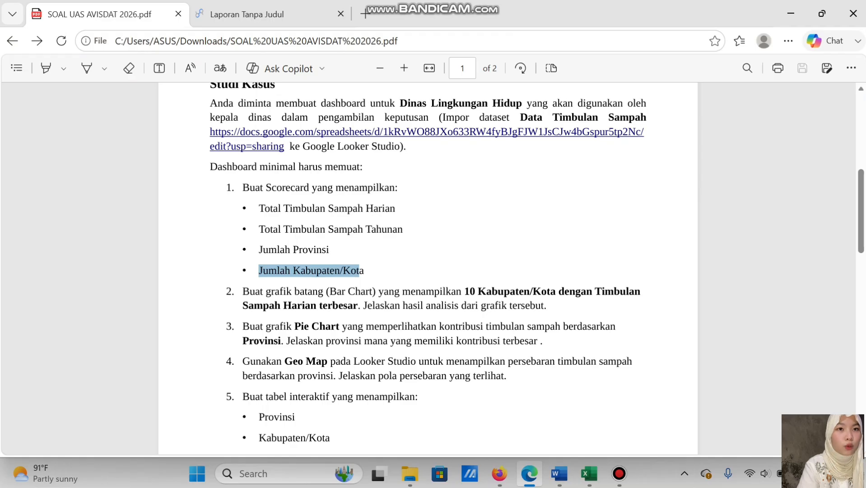
{"action": "scroll", "coordinate": [428, 266], "scroll_direction": "down", "scroll_amount": 1}
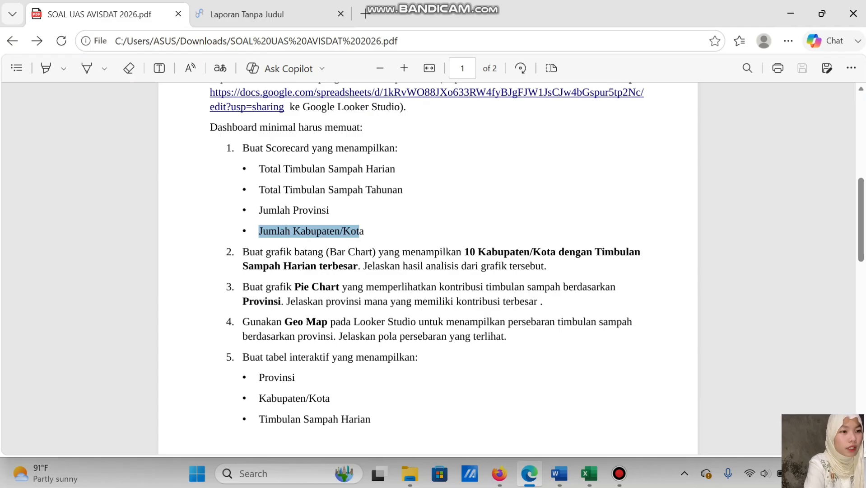
{"action": "left_click", "coordinate": [247, 14]}
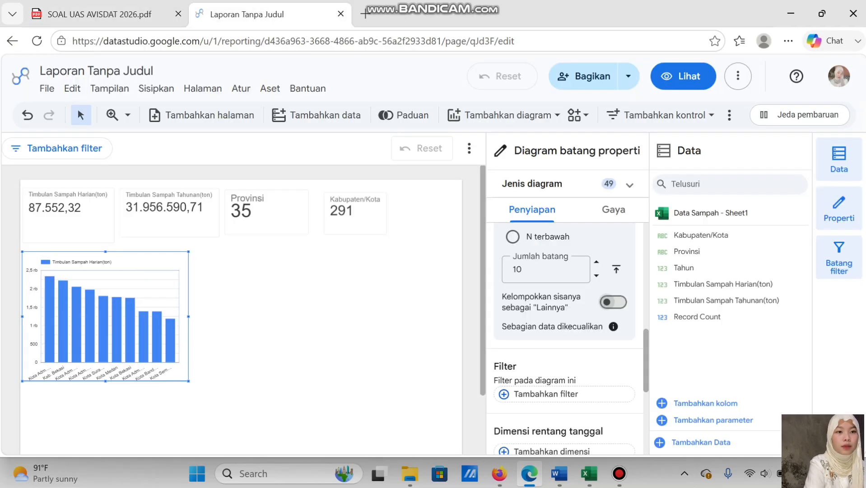
Step: Place a pie chart on the report page to the right of the bar chart, below the Provinsi and Kabupaten/Kota scorecards
{"action": "left_click", "coordinate": [504, 115]}
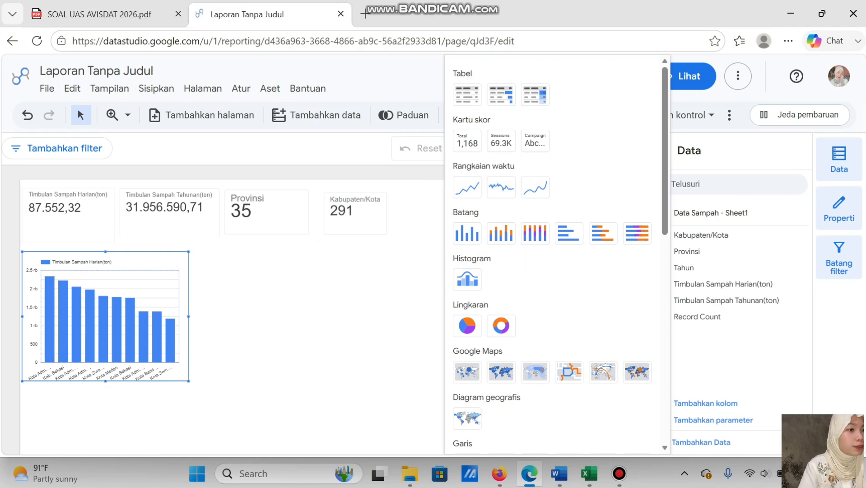
{"action": "left_click", "coordinate": [467, 325]}
{"action": "left_click_drag", "start_coordinate": [196, 256], "coordinate": [399, 366]}
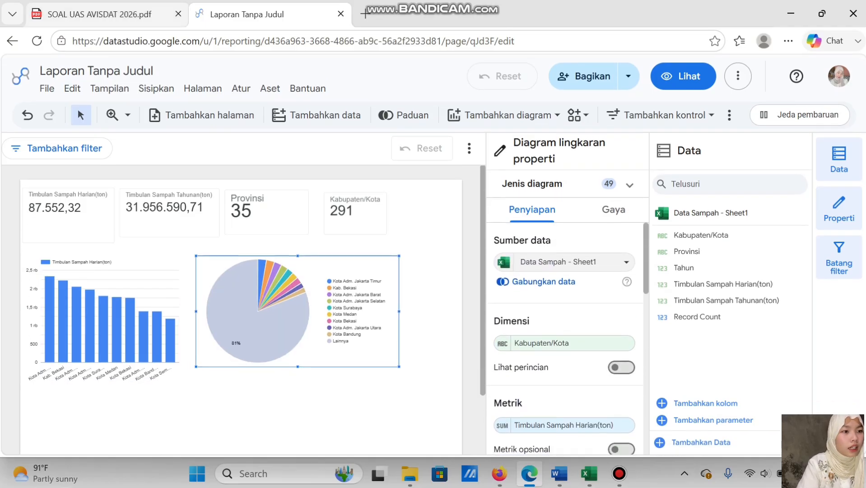
Step: Recheck the assignment PDF and set the pie chart's dimension to Provinsi and its metric to Timbulan Sampah Tahunan(ton)
{"action": "left_click", "coordinate": [99, 13]}
{"action": "left_click", "coordinate": [269, 14]}
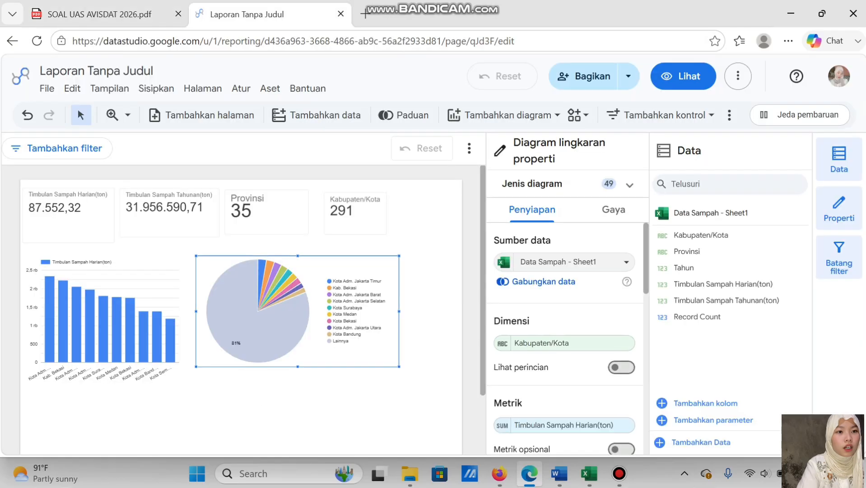
{"action": "scroll", "coordinate": [560, 307], "scroll_direction": "down", "scroll_amount": 1}
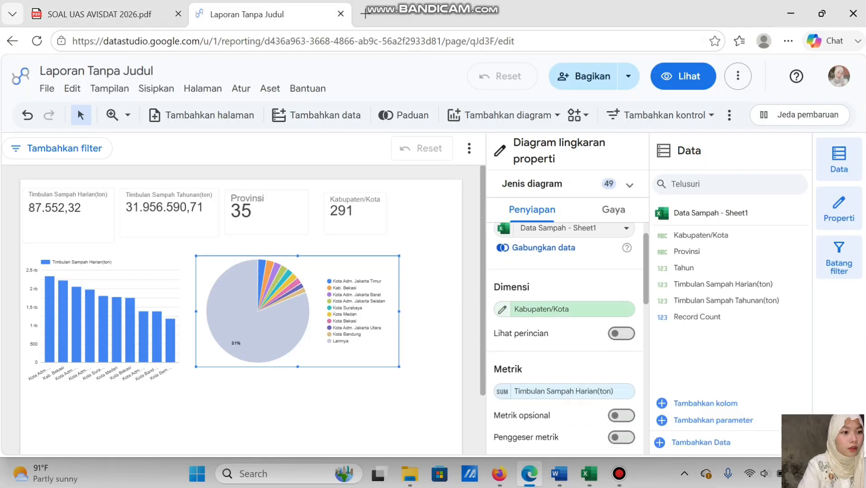
{"action": "left_click", "coordinate": [559, 308]}
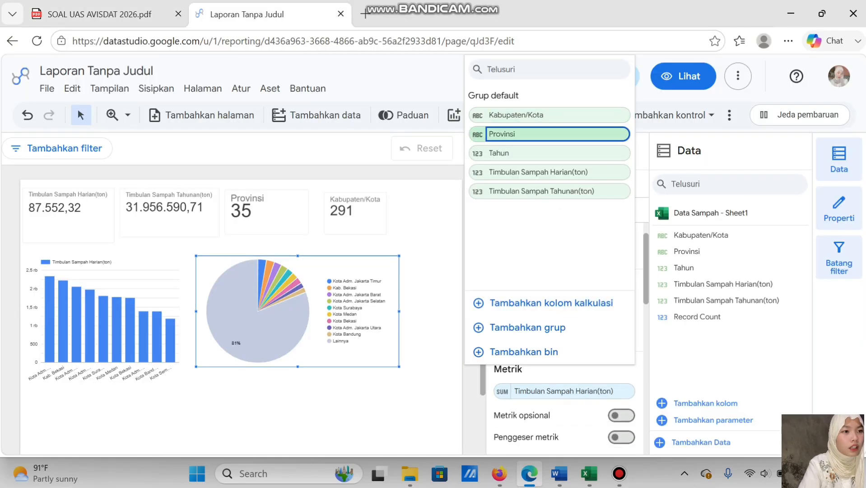
{"action": "left_click", "coordinate": [515, 134]}
{"action": "scroll", "coordinate": [564, 316], "scroll_direction": "down", "scroll_amount": 1}
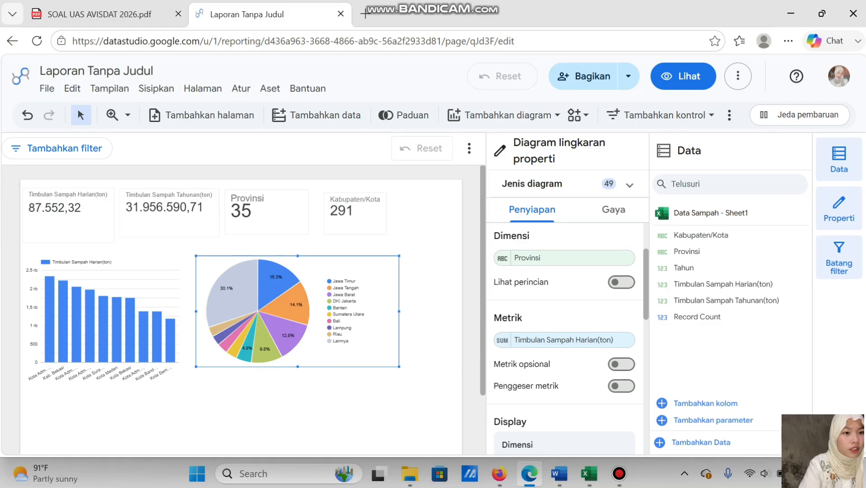
{"action": "left_click", "coordinate": [564, 339]}
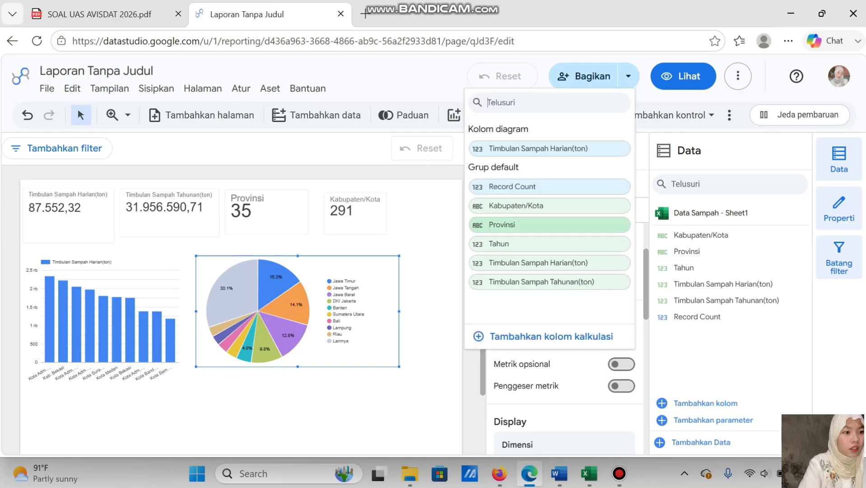
{"action": "left_click", "coordinate": [542, 282]}
Step: Turn off grouping the remaining slices as "Lainnya" in the pie chart's display settings
{"action": "scroll", "coordinate": [564, 316], "scroll_direction": "down", "scroll_amount": 2}
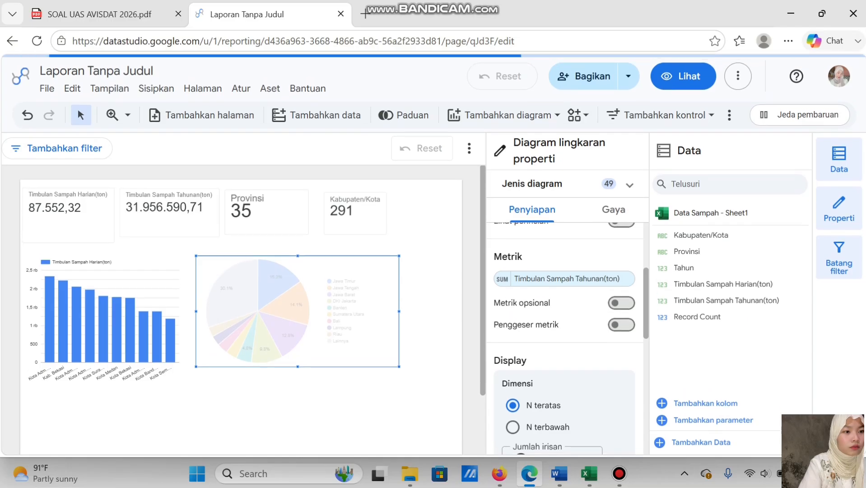
{"action": "scroll", "coordinate": [614, 359], "scroll_direction": "down", "scroll_amount": 3}
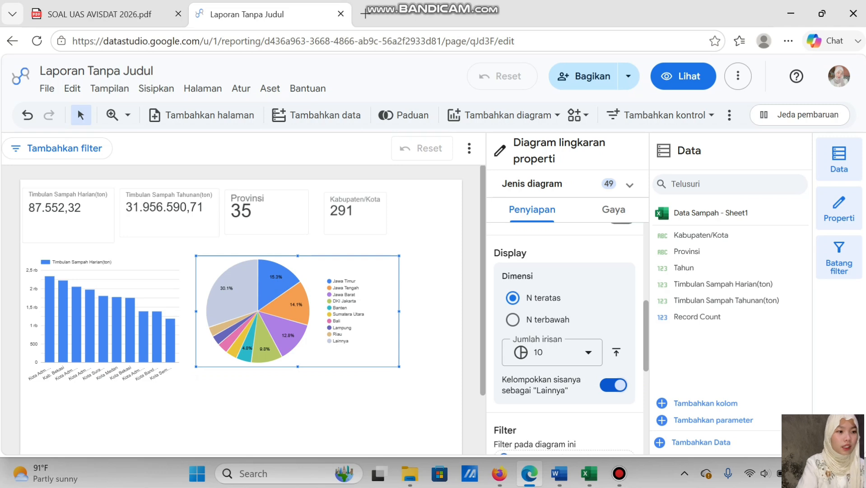
{"action": "left_click", "coordinate": [613, 385]}
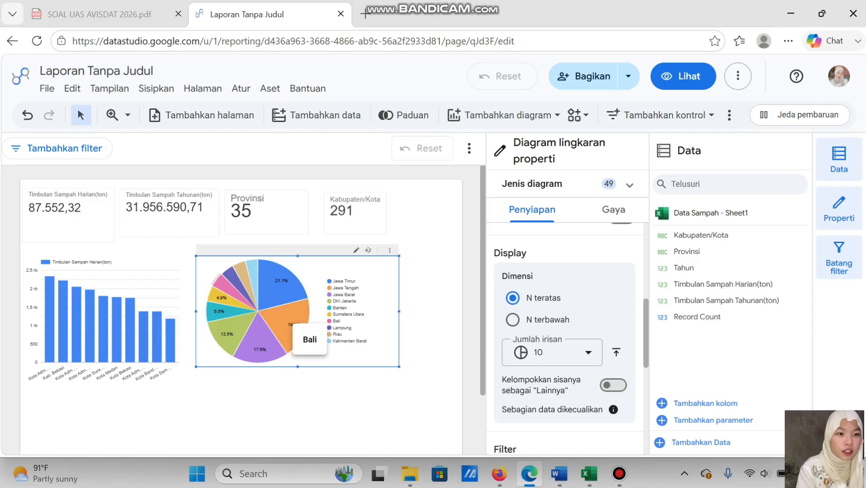
Step: Cross-filter the report to Bali through the pie chart's legend and deselect the chart
{"action": "left_click", "coordinate": [335, 320]}
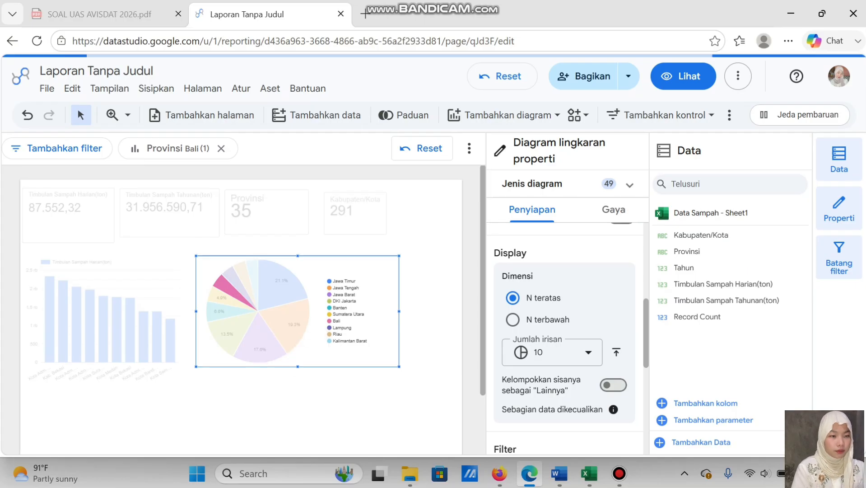
{"action": "left_click", "coordinate": [375, 388]}
{"action": "scroll", "coordinate": [375, 362], "scroll_direction": "down", "scroll_amount": 1}
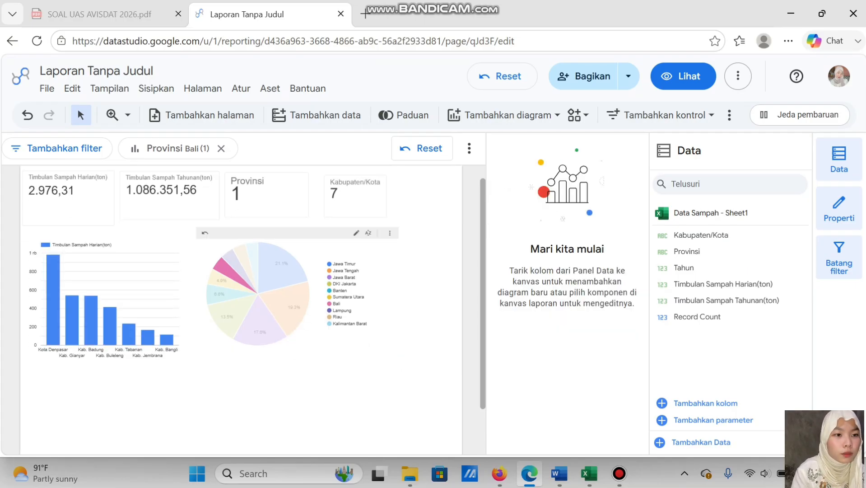
Step: Clear the Bali cross-filter through the pie chart's legend and check the assignment PDF for the Geo Map requirement
{"action": "left_click", "coordinate": [336, 303]}
{"action": "left_click", "coordinate": [376, 384]}
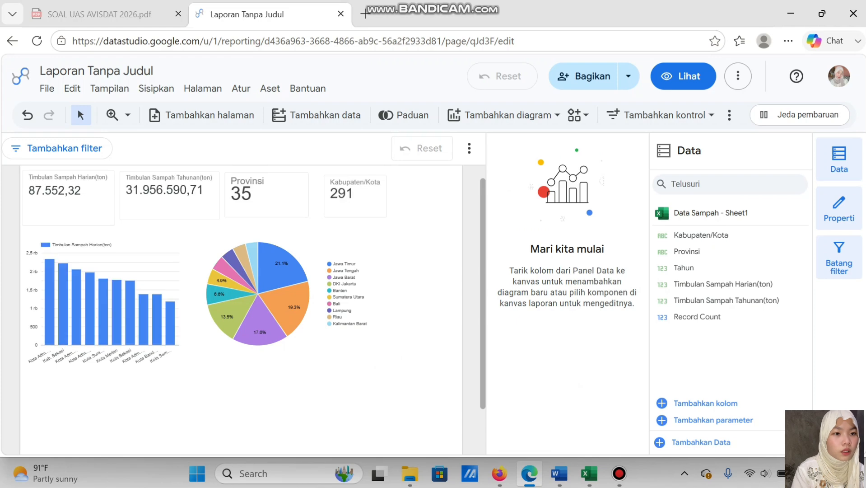
{"action": "scroll", "coordinate": [241, 307], "scroll_direction": "down", "scroll_amount": 3}
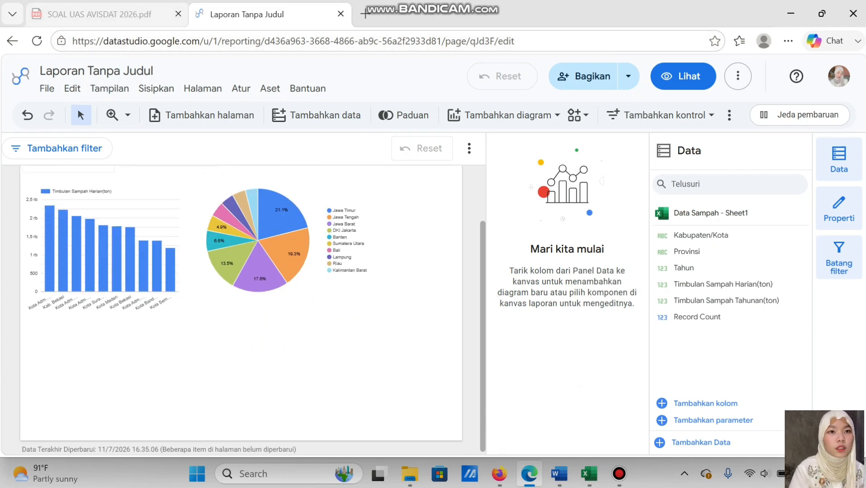
{"action": "left_click", "coordinate": [99, 14]}
{"action": "scroll", "coordinate": [428, 268], "scroll_direction": "down", "scroll_amount": 1}
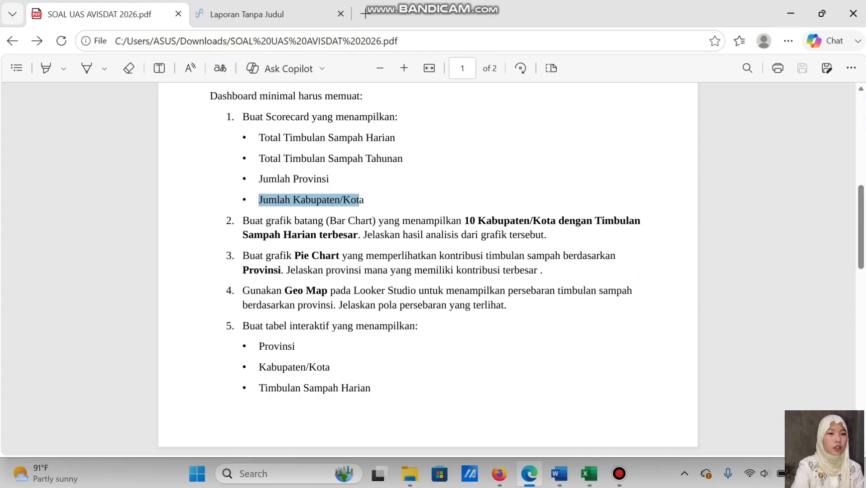
{"action": "left_click", "coordinate": [247, 14]}
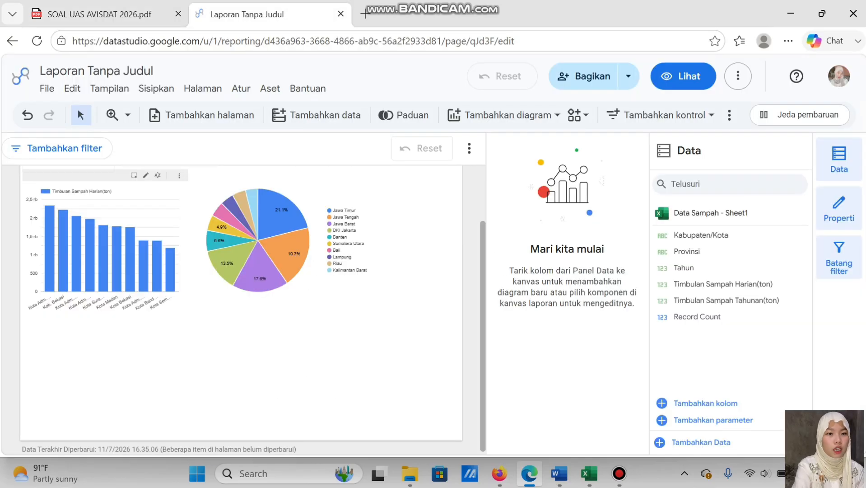
{"action": "left_click", "coordinate": [501, 115]}
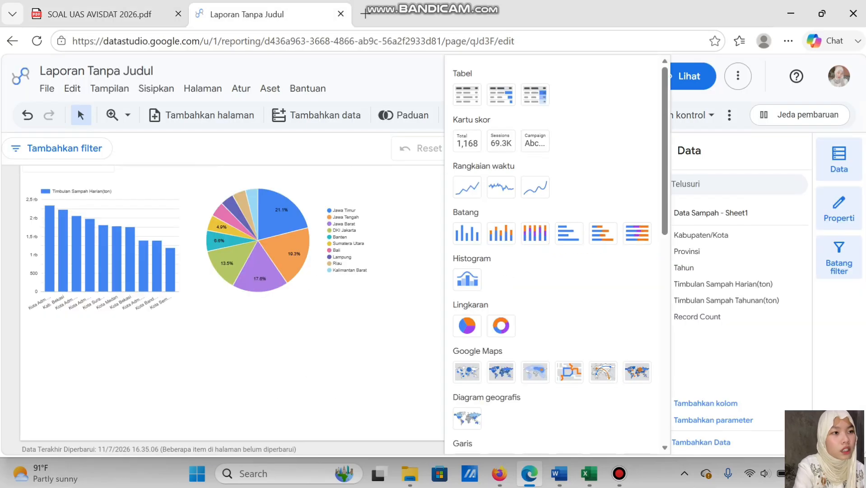
{"action": "scroll", "coordinate": [467, 406], "scroll_direction": "down", "scroll_amount": 1}
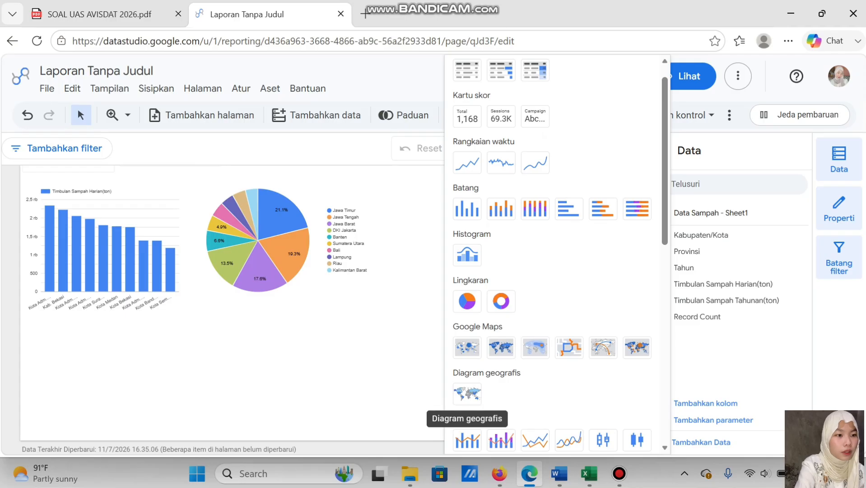
{"action": "left_click", "coordinate": [466, 393]}
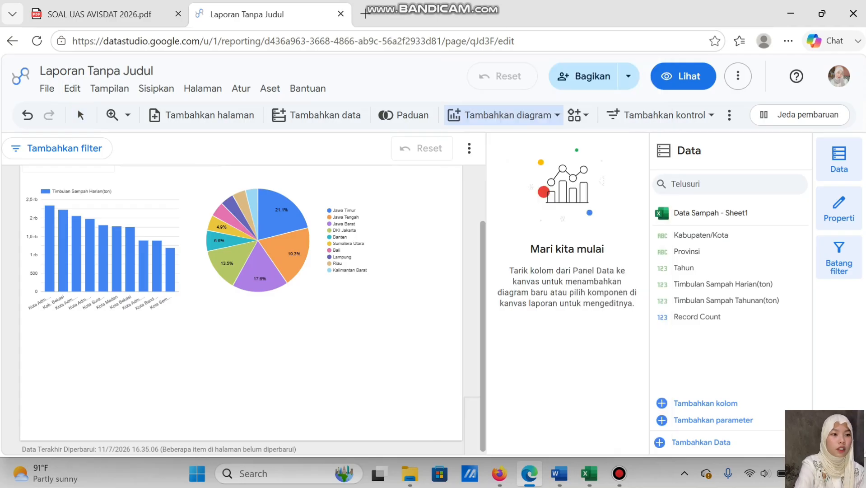
{"action": "left_click", "coordinate": [30, 324]}
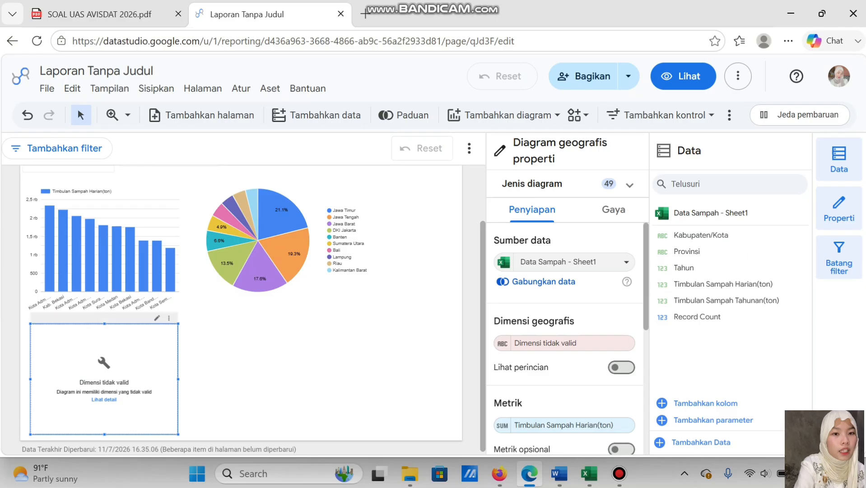
{"action": "right_click", "coordinate": [136, 333]}
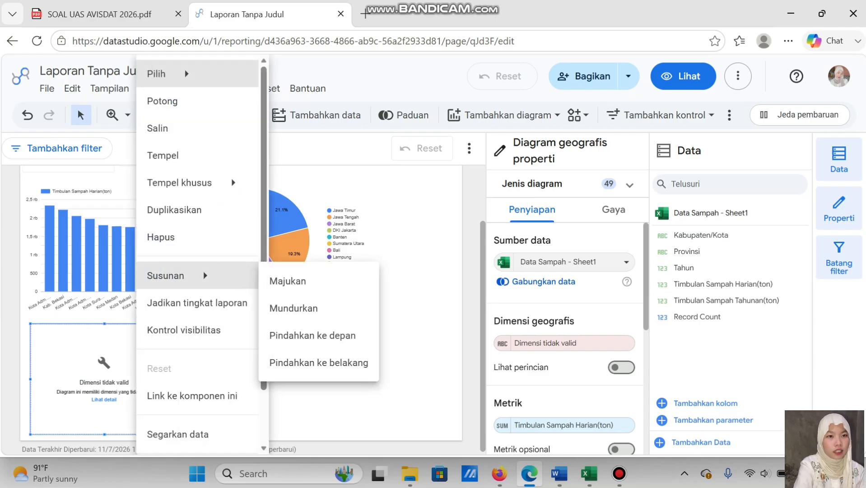
{"action": "left_click", "coordinate": [187, 235]}
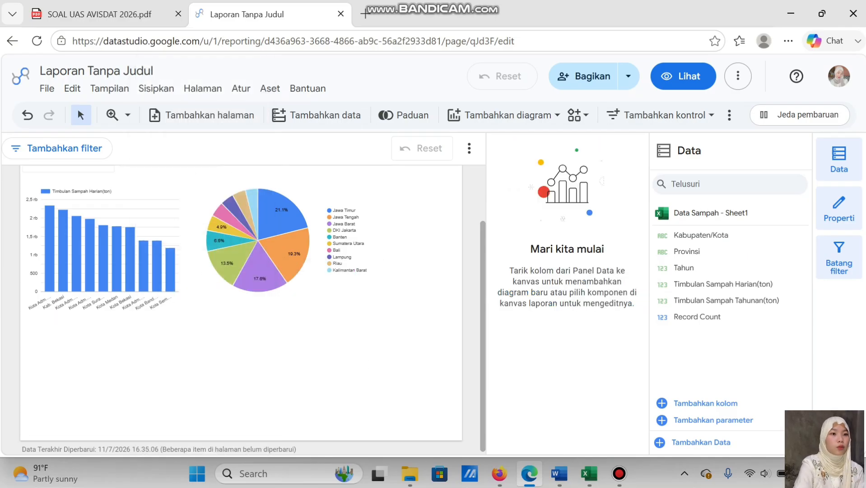
Step: Change the Provinsi field's type in the Data Sampah source to the geographic type Pembagian administratif negara (tingkat 1) and finish editing
{"action": "left_click", "coordinate": [662, 212]}
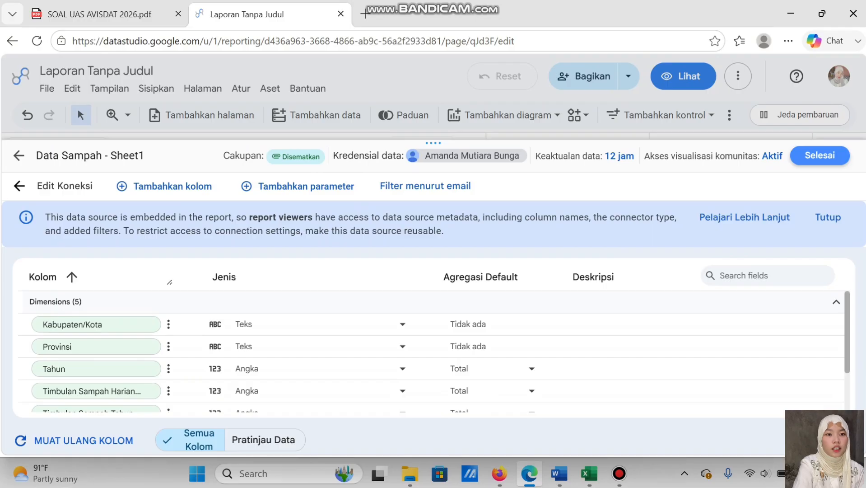
{"action": "left_click", "coordinate": [405, 346]}
{"action": "mouse_move", "coordinate": [405, 343]}
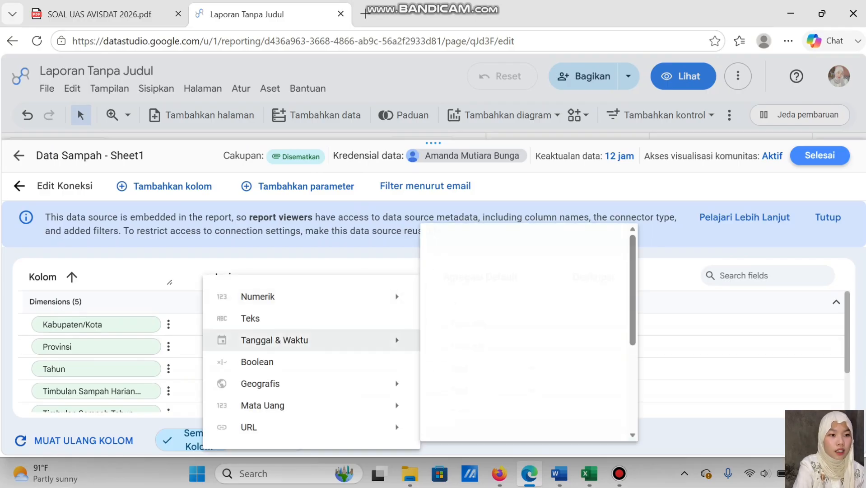
{"action": "mouse_move", "coordinate": [397, 383]}
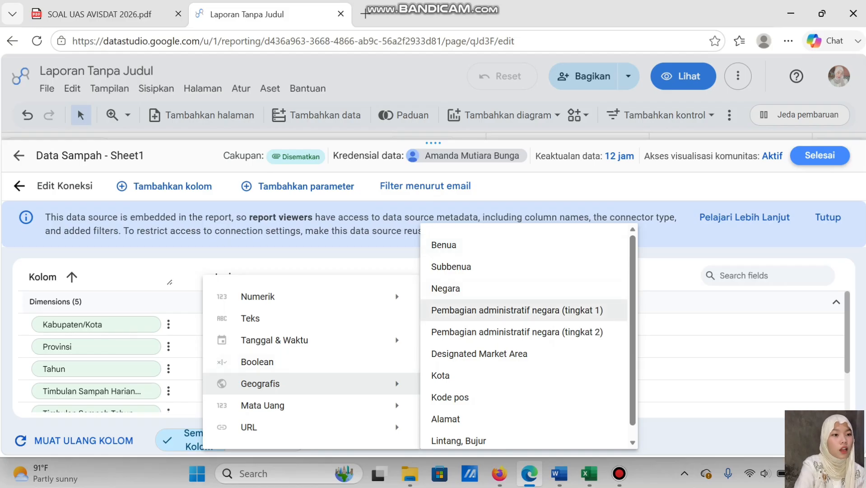
{"action": "left_click", "coordinate": [517, 310]}
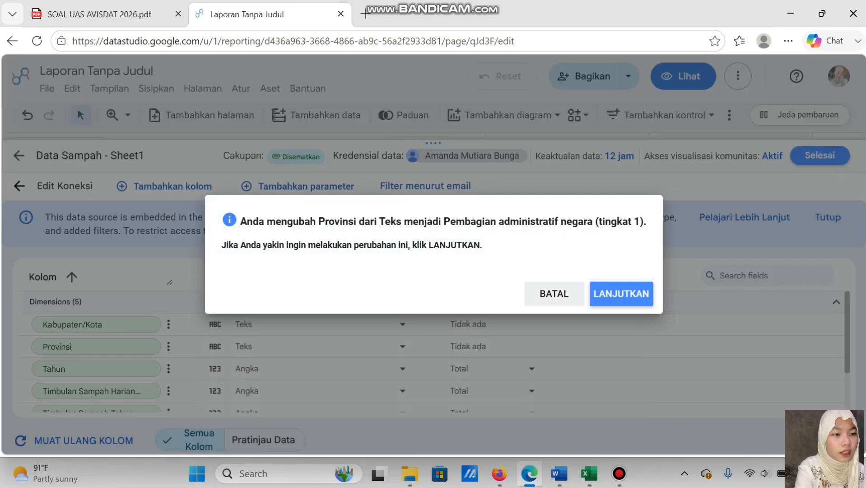
{"action": "left_click", "coordinate": [622, 293]}
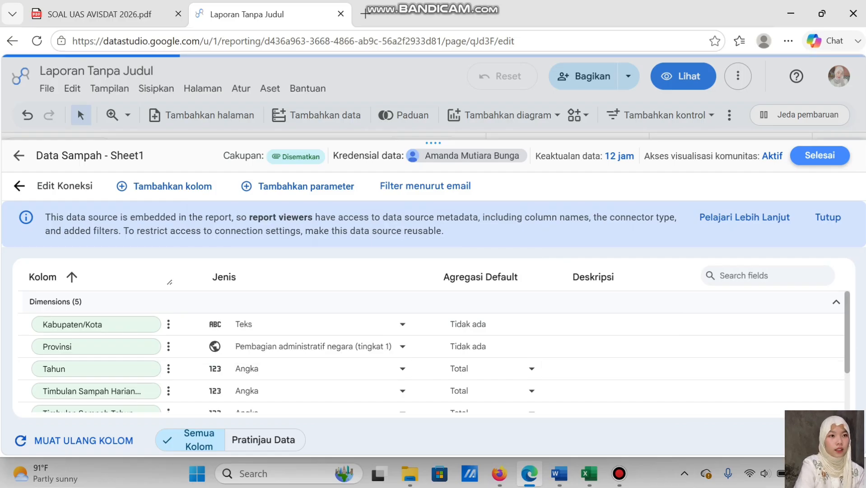
{"action": "left_click", "coordinate": [819, 155]}
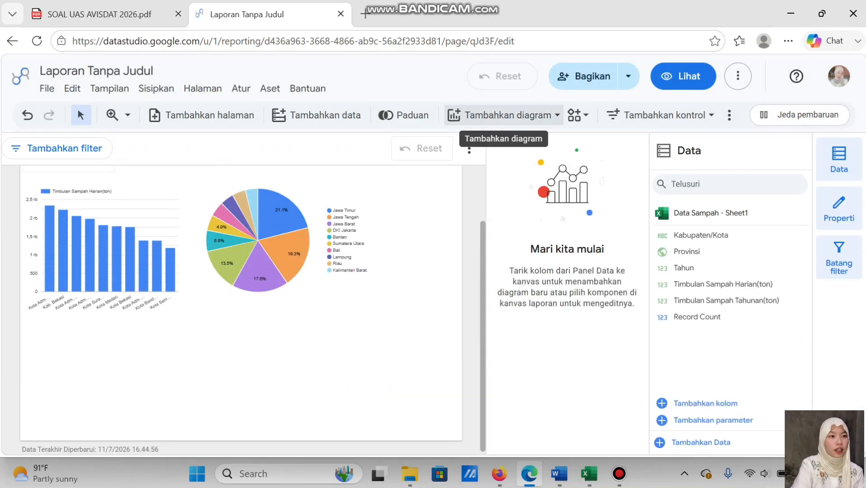
Step: Draw a geo chart in the empty area below the bar chart, somewhat wider than the bar chart
{"action": "left_click", "coordinate": [501, 115]}
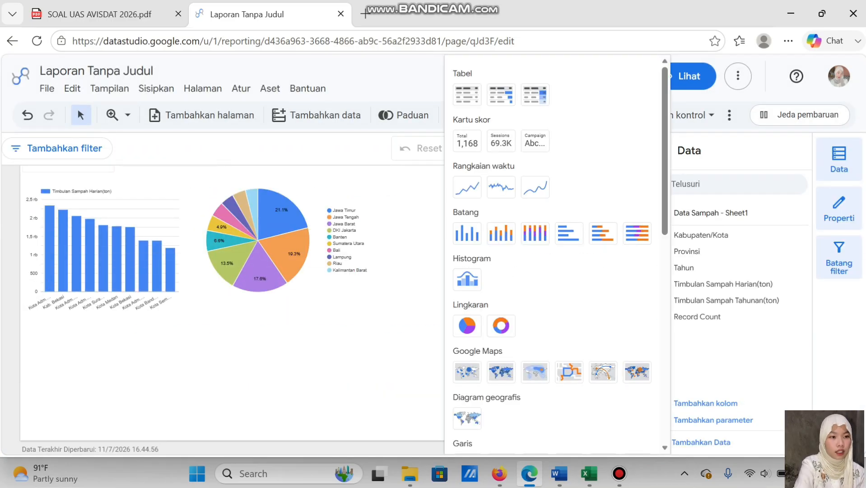
{"action": "left_click", "coordinate": [467, 417]}
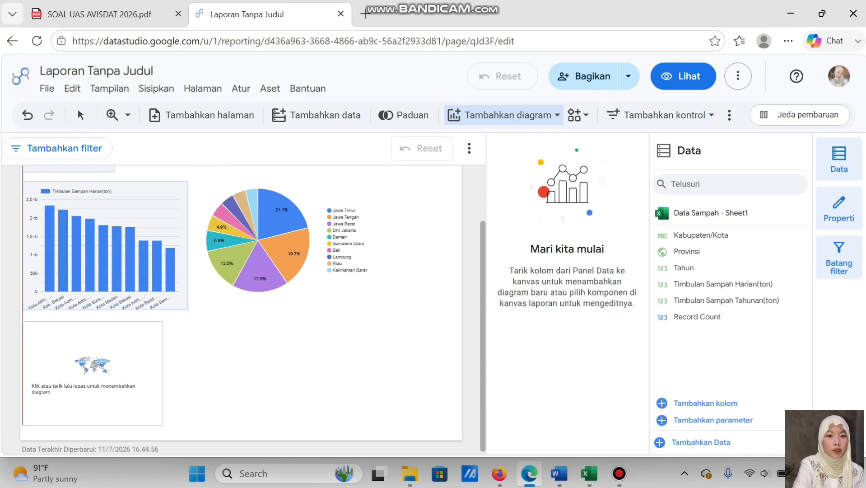
{"action": "left_click_drag", "start_coordinate": [23, 325], "coordinate": [243, 436]}
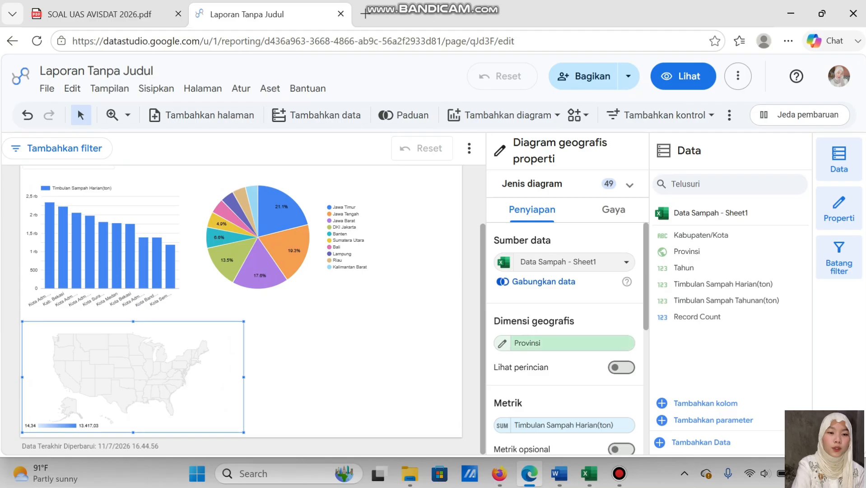
Step: Recheck the Geo Map requirement in the assignment PDF and set the geo chart's zoom area to Indonesia
{"action": "left_click", "coordinate": [100, 14]}
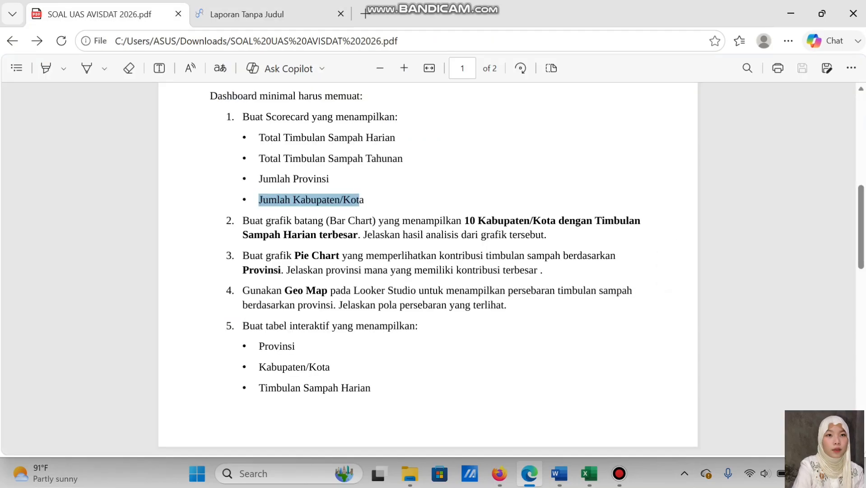
{"action": "left_click", "coordinate": [247, 14]}
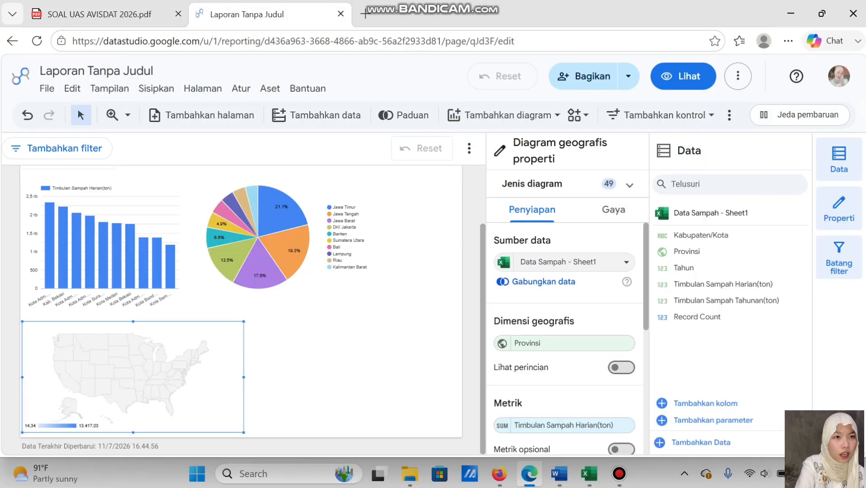
{"action": "scroll", "coordinate": [564, 339], "scroll_direction": "down", "scroll_amount": 5}
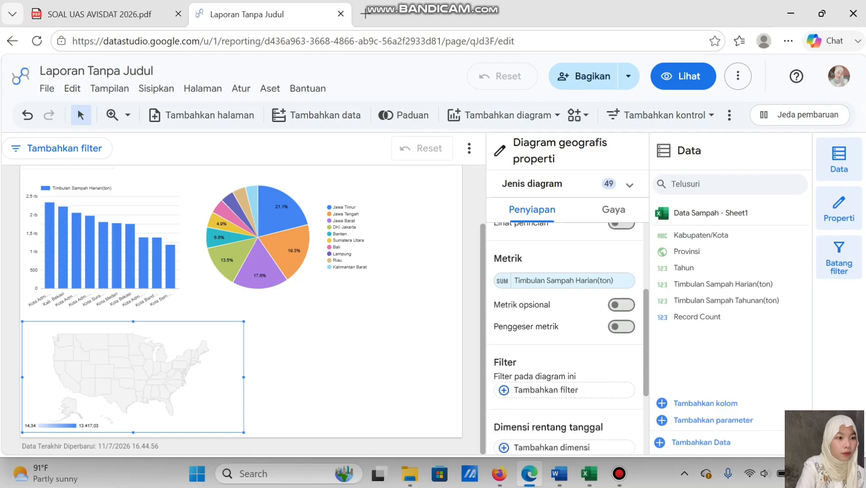
{"action": "left_click", "coordinate": [564, 380]}
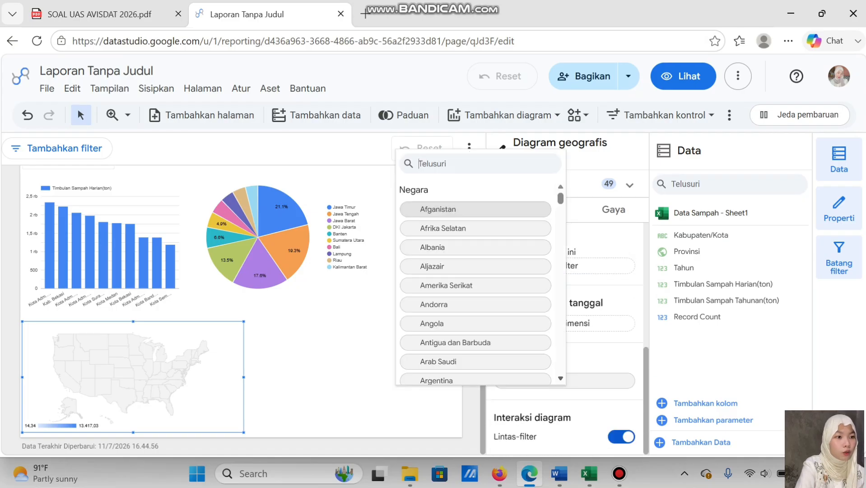
{"action": "type", "text": "ind"}
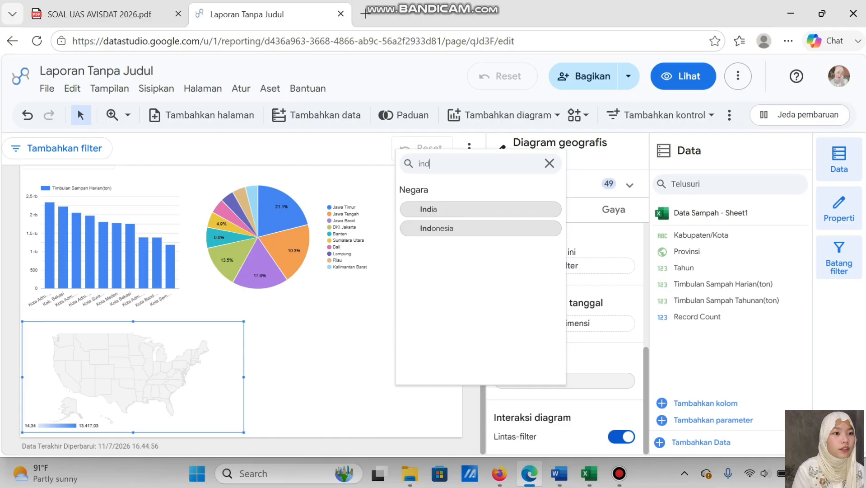
{"action": "left_click", "coordinate": [436, 228]}
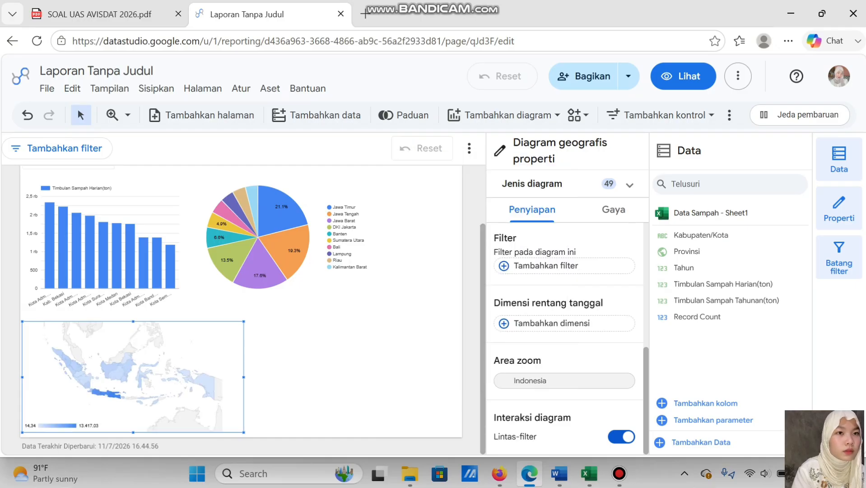
Step: Consult the assignment PDF again and set the geo chart's metric to Timbulan Sampah Tahunan(ton)
{"action": "left_click", "coordinate": [100, 14]}
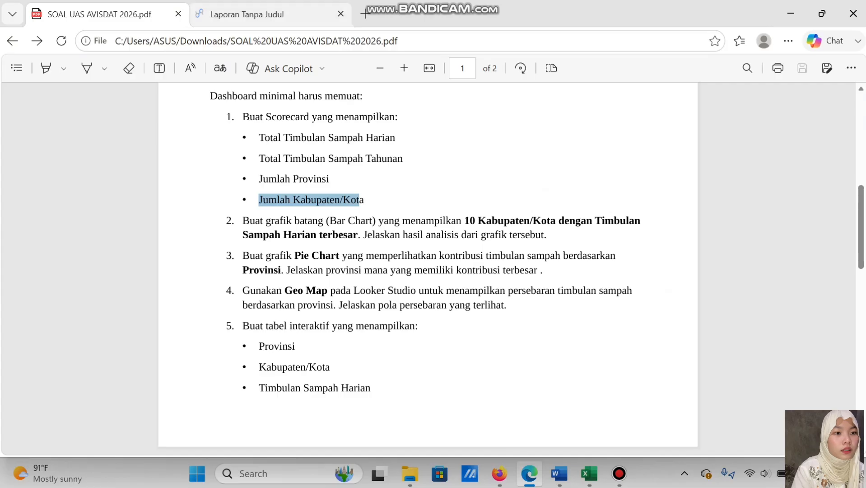
{"action": "left_click", "coordinate": [247, 15]}
{"action": "scroll", "coordinate": [565, 334], "scroll_direction": "up", "scroll_amount": 2}
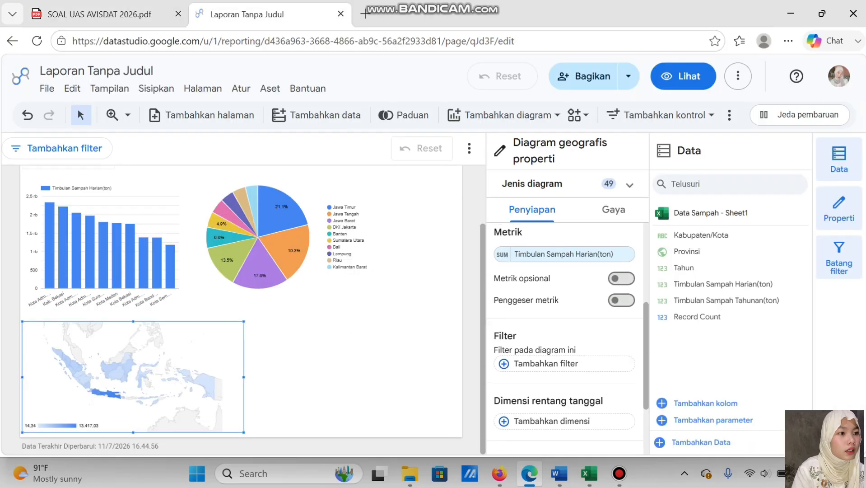
{"action": "left_click", "coordinate": [564, 254]}
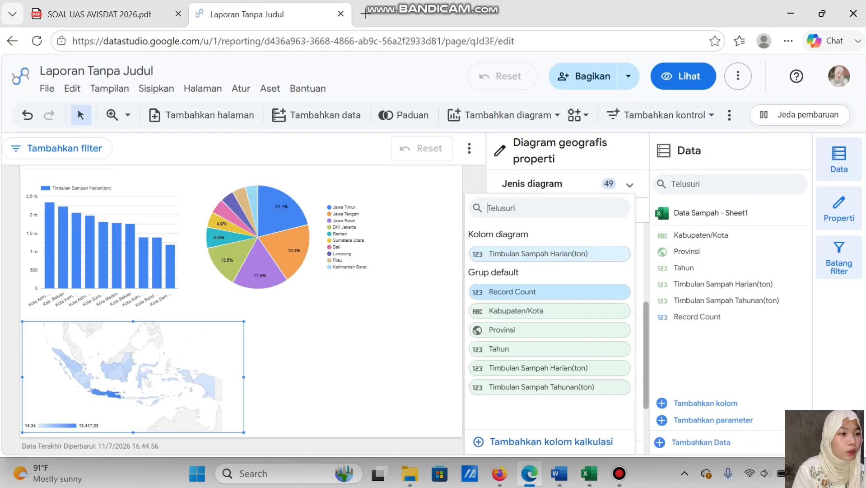
{"action": "left_click", "coordinate": [549, 386]}
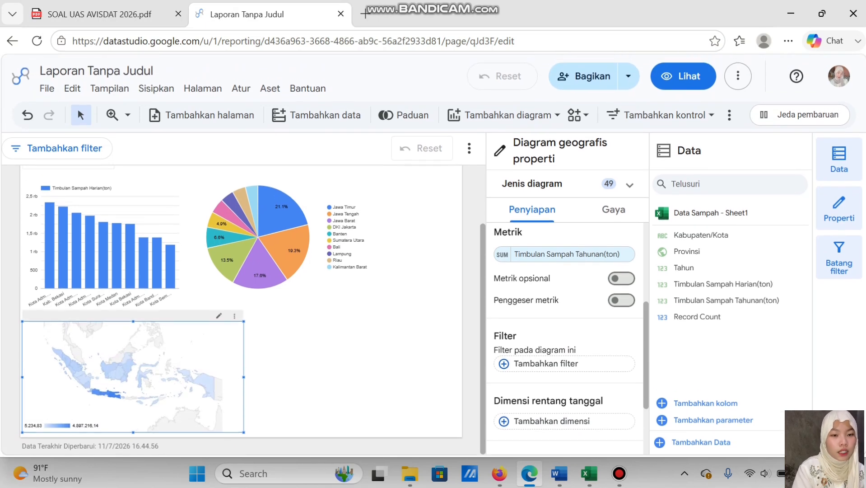
Step: Examine the annual waste values of individual provinces on the Indonesia geo chart
{"action": "mouse_move", "coordinate": [100, 393]}
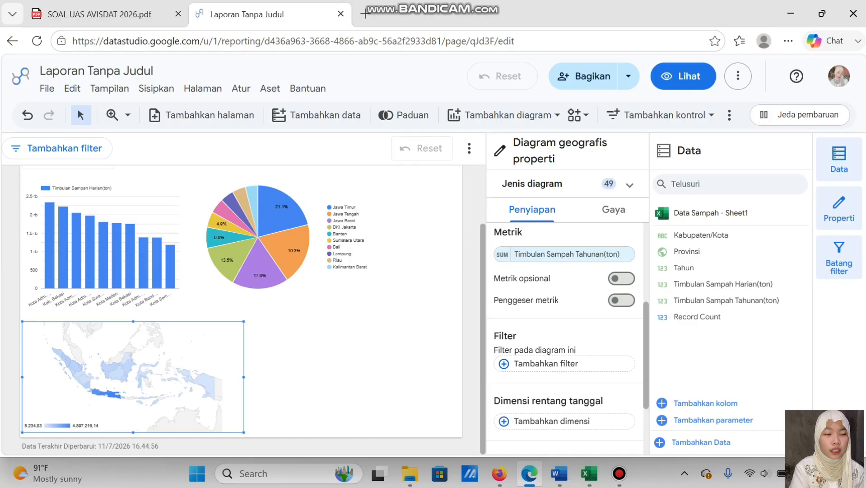
{"action": "scroll", "coordinate": [253, 270], "scroll_direction": "up", "scroll_amount": 1}
{"action": "scroll", "coordinate": [252, 270], "scroll_direction": "down", "scroll_amount": 2}
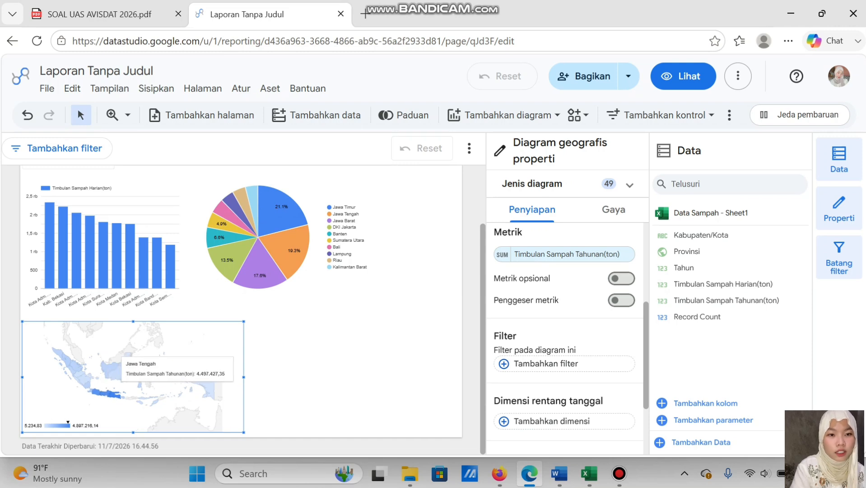
{"action": "mouse_move", "coordinate": [112, 371]}
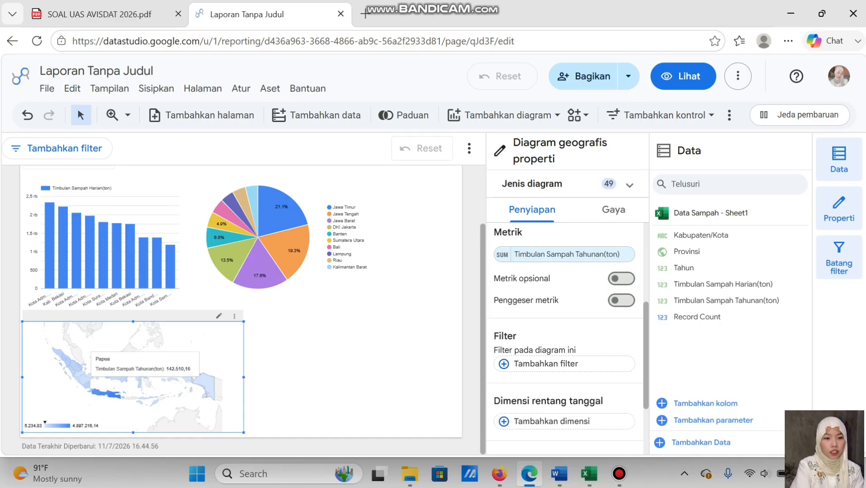
{"action": "mouse_move", "coordinate": [66, 359]}
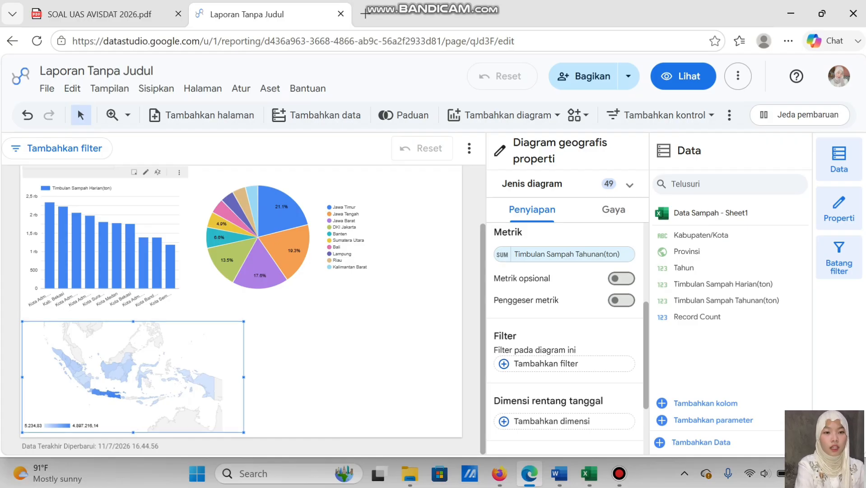
Step: Read the interactive table requirement in the assignment PDF and return to the report
{"action": "left_click", "coordinate": [100, 14]}
{"action": "scroll", "coordinate": [428, 268], "scroll_direction": "down", "scroll_amount": 2}
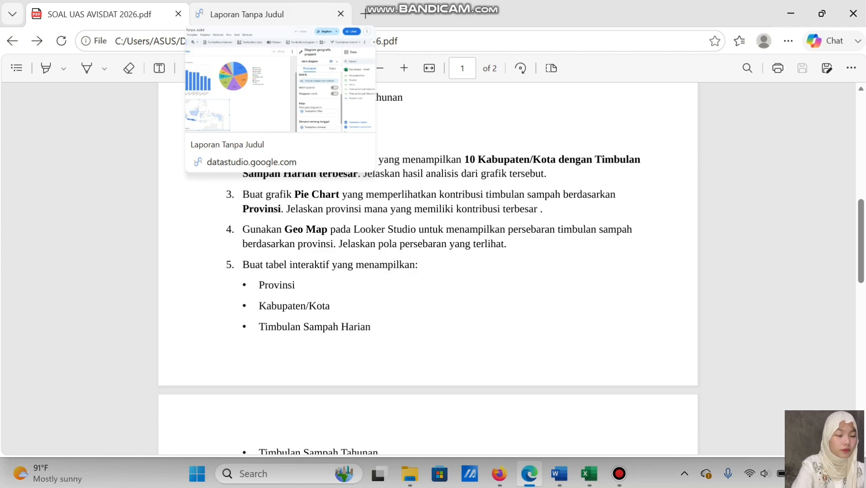
{"action": "left_click", "coordinate": [246, 14]}
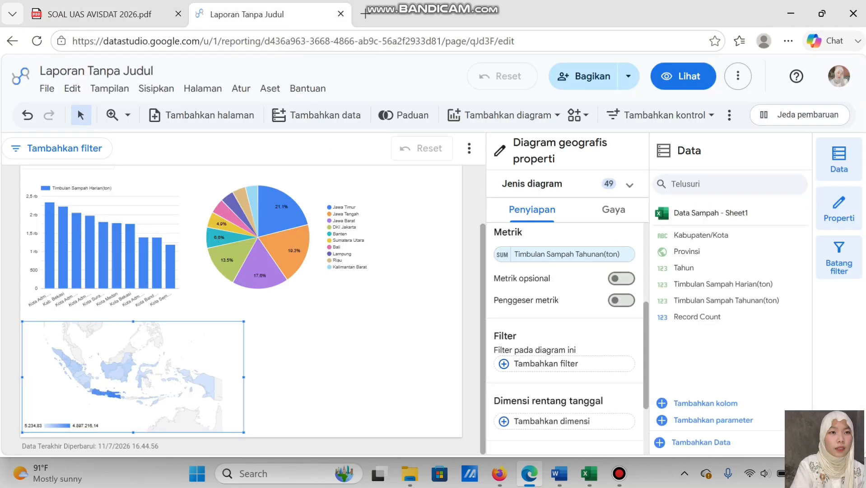
Step: Insert a basic table in the empty space beside the Indonesia geo chart, below the pie chart
{"action": "left_click", "coordinate": [504, 115]}
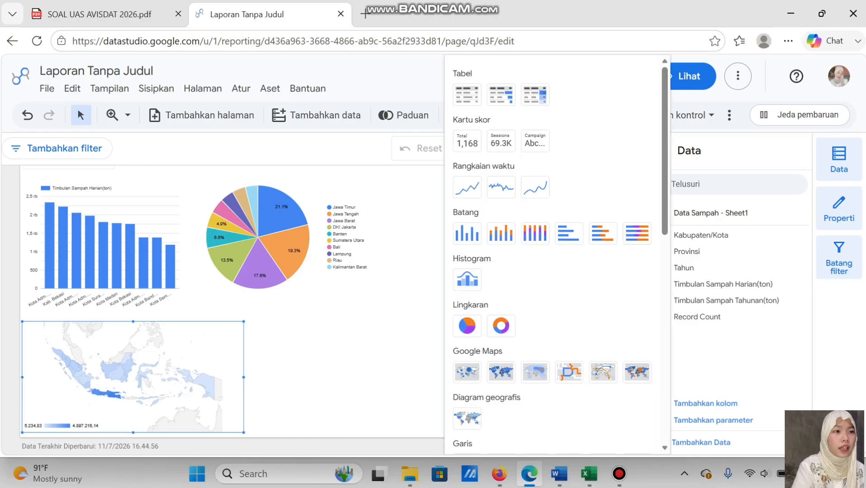
{"action": "left_click", "coordinate": [466, 91]}
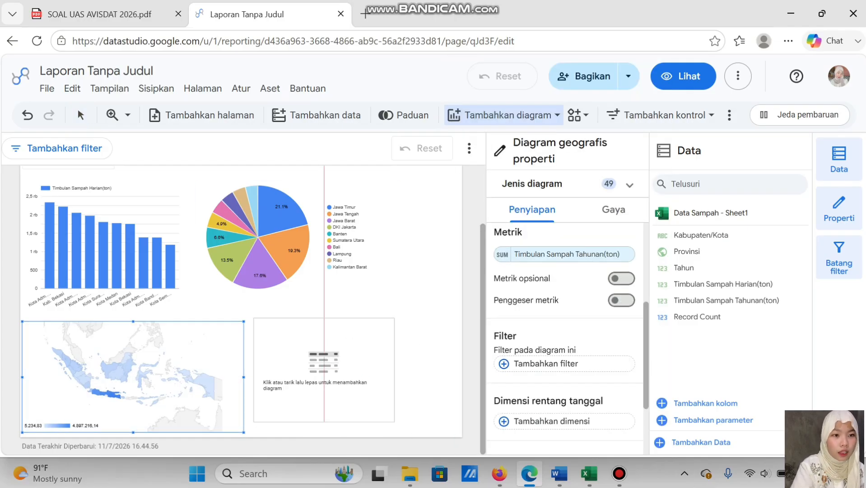
{"action": "left_click_drag", "start_coordinate": [254, 318], "coordinate": [459, 447]}
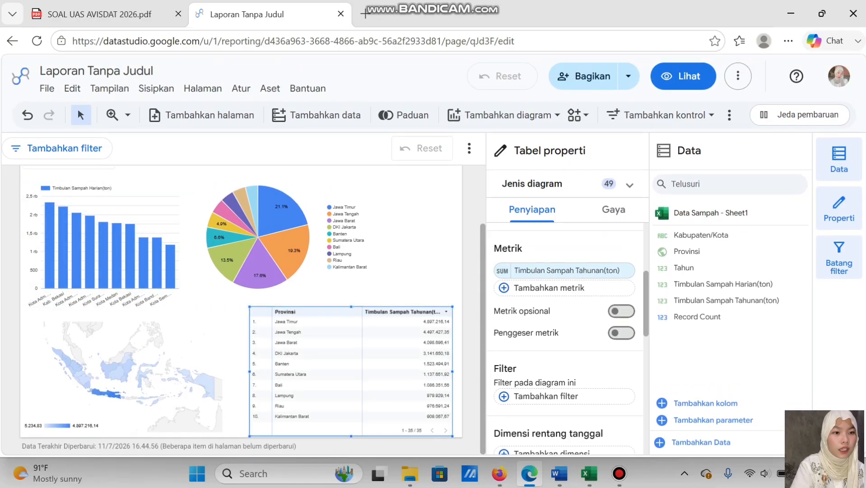
Step: Check the interactive table requirement in the assignment PDF and add Kabupaten/Kota as the table's second dimension after Provinsi
{"action": "left_click", "coordinate": [107, 14]}
{"action": "scroll", "coordinate": [428, 268], "scroll_direction": "down", "scroll_amount": 1}
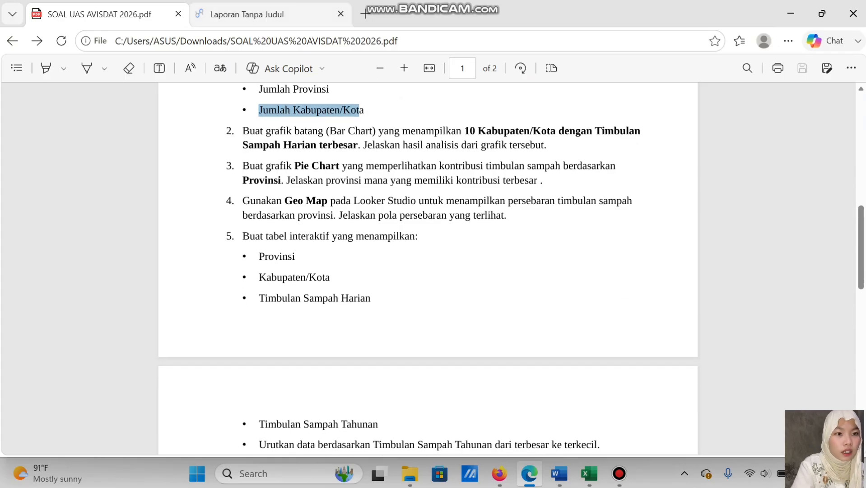
{"action": "left_click", "coordinate": [267, 14]}
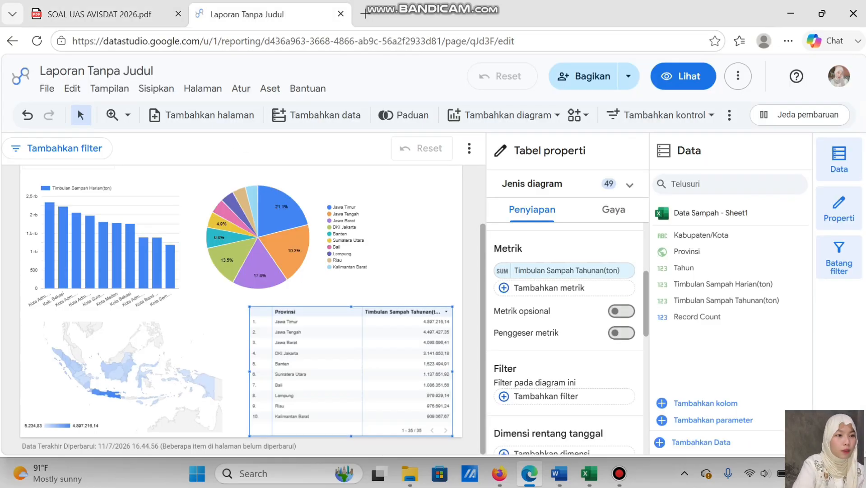
{"action": "scroll", "coordinate": [565, 271], "scroll_direction": "up", "scroll_amount": 1}
{"action": "scroll", "coordinate": [564, 339], "scroll_direction": "up", "scroll_amount": 1}
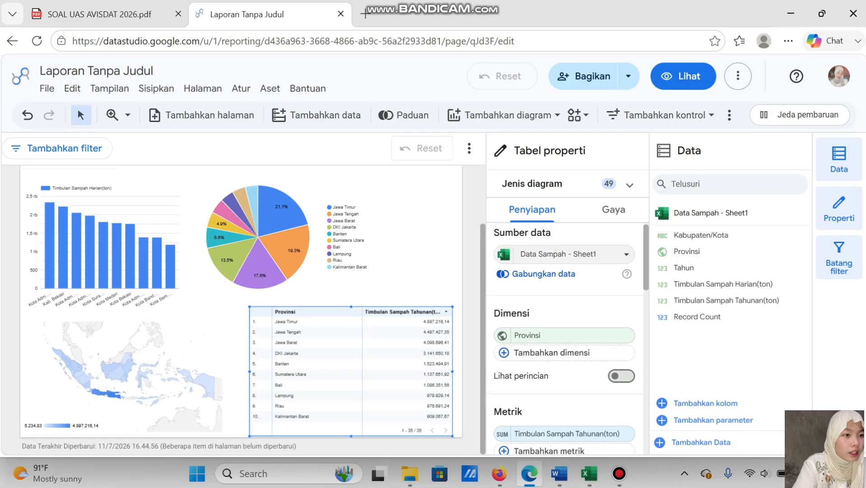
{"action": "left_click", "coordinate": [552, 352]}
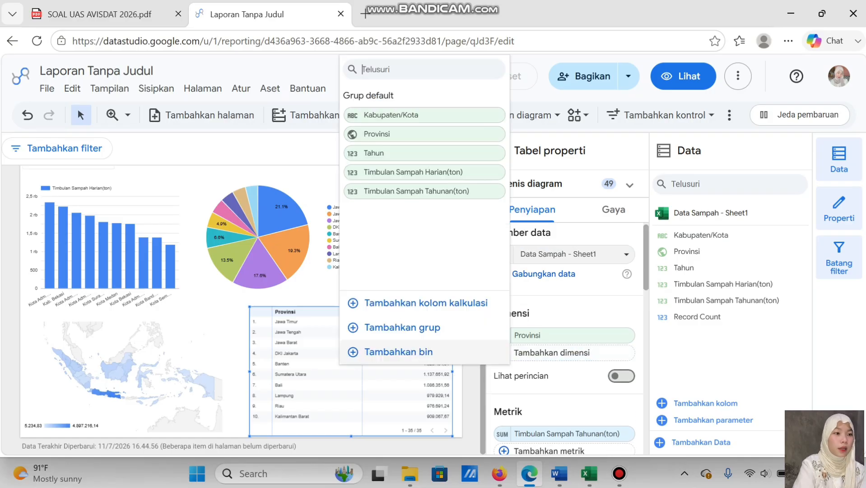
{"action": "left_click", "coordinate": [401, 115]}
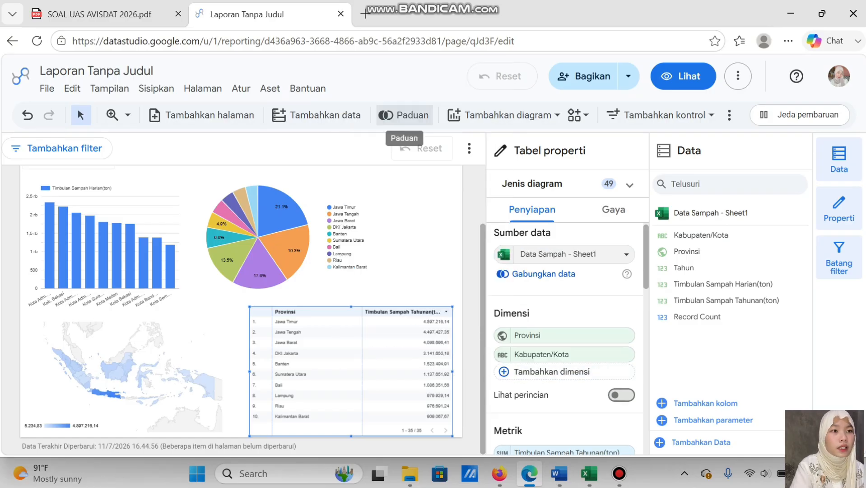
Step: Recheck the required table columns in the assignment PDF and replace the table's metric with Timbulan Sampah Harian(ton)
{"action": "key", "text": "ctrl+Tab"}
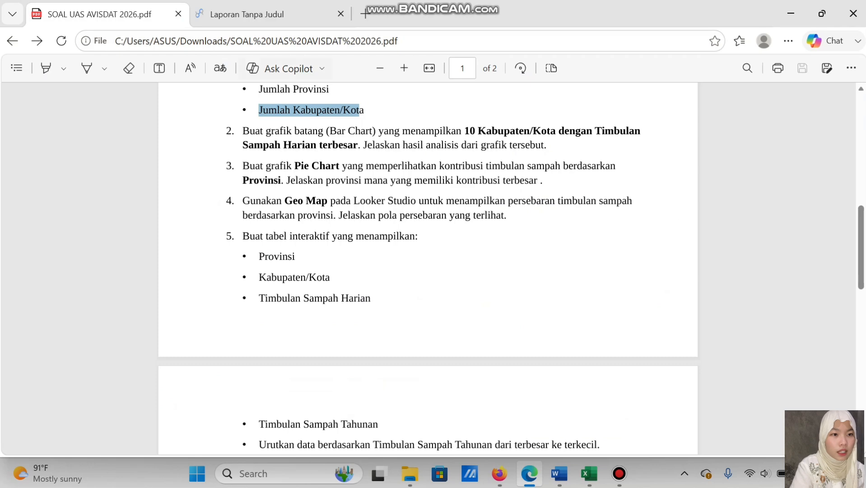
{"action": "key", "text": "ctrl+Tab"}
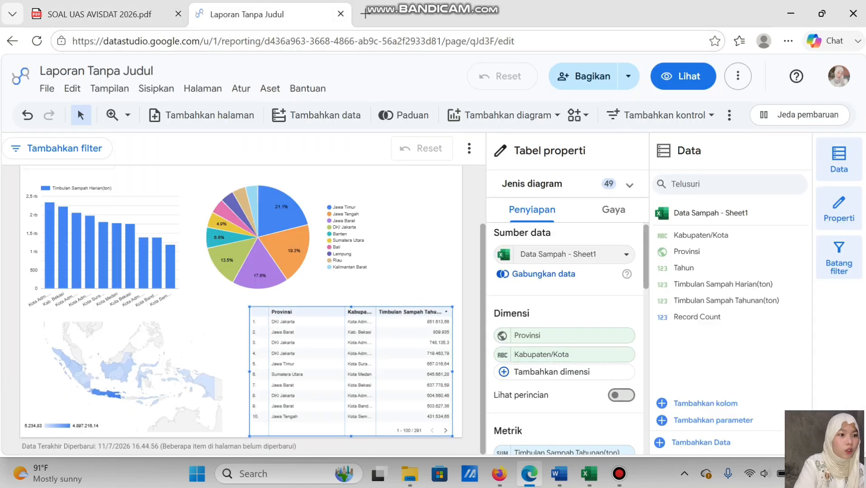
{"action": "scroll", "coordinate": [565, 339], "scroll_direction": "down", "scroll_amount": 1}
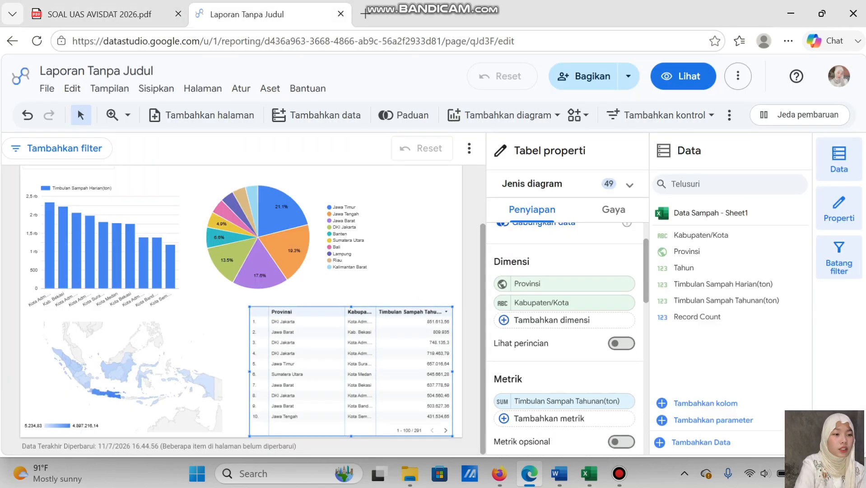
{"action": "key", "text": "ctrl+Tab"}
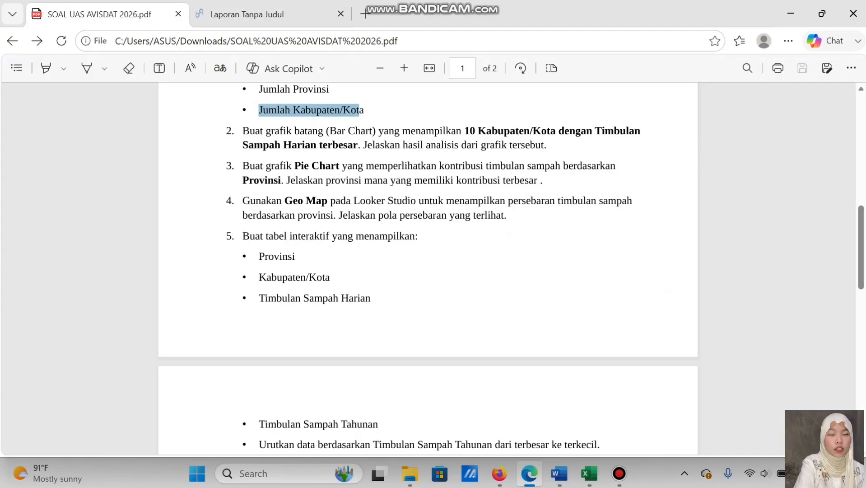
{"action": "scroll", "coordinate": [428, 271], "scroll_direction": "down", "scroll_amount": 4}
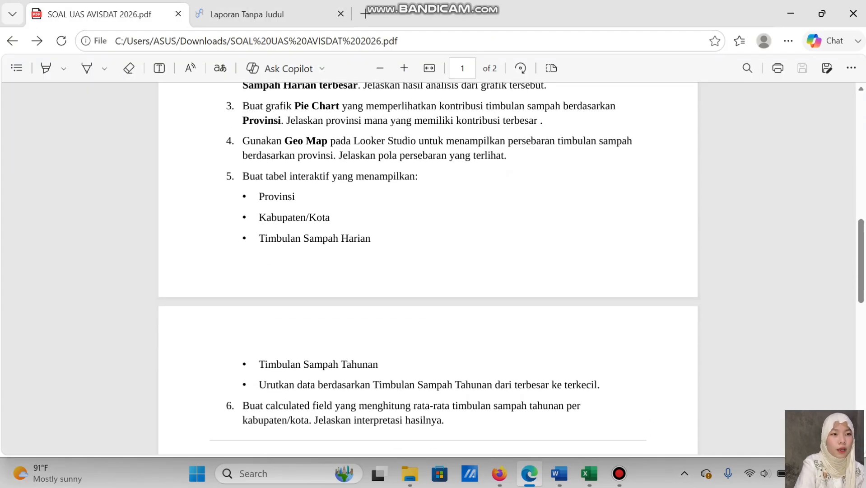
{"action": "key", "text": "ctrl+Tab"}
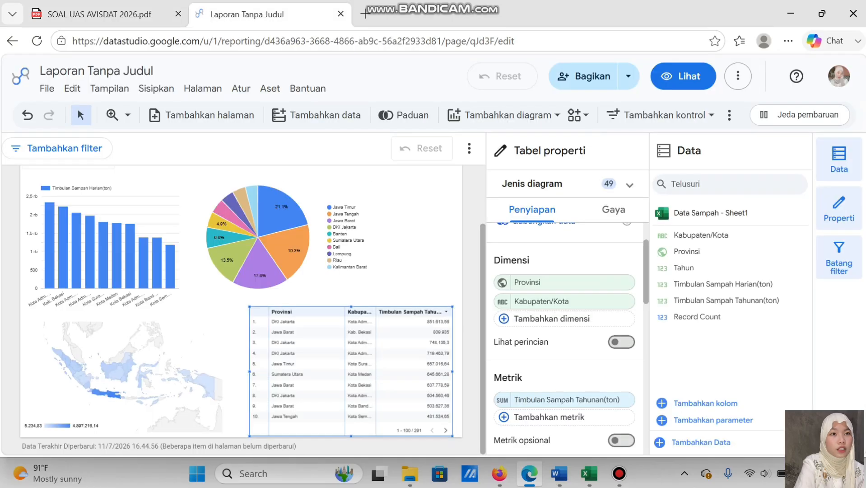
{"action": "scroll", "coordinate": [564, 320], "scroll_direction": "down", "scroll_amount": 2}
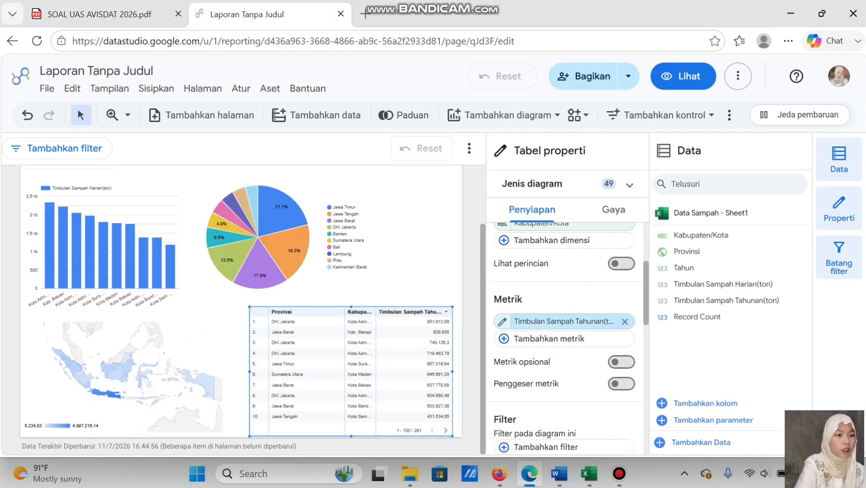
{"action": "left_click", "coordinate": [564, 321]}
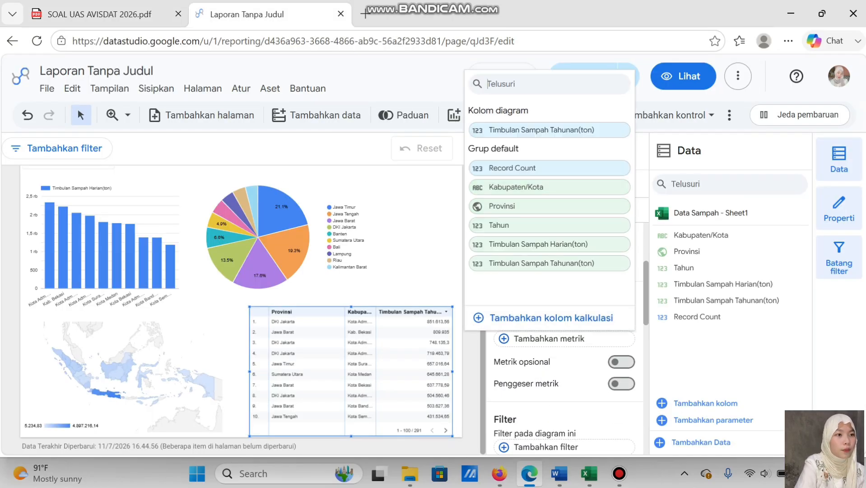
{"action": "key", "text": "ctrl+Tab"}
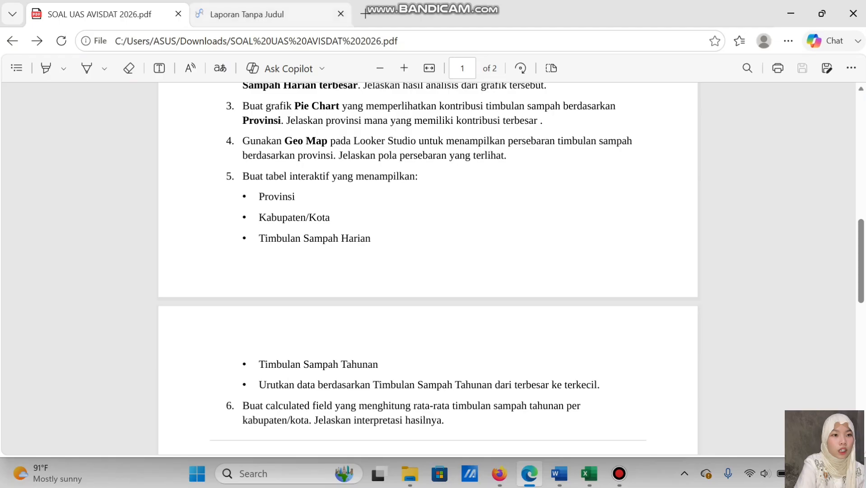
{"action": "left_click", "coordinate": [269, 14]}
{"action": "left_click", "coordinate": [549, 244]}
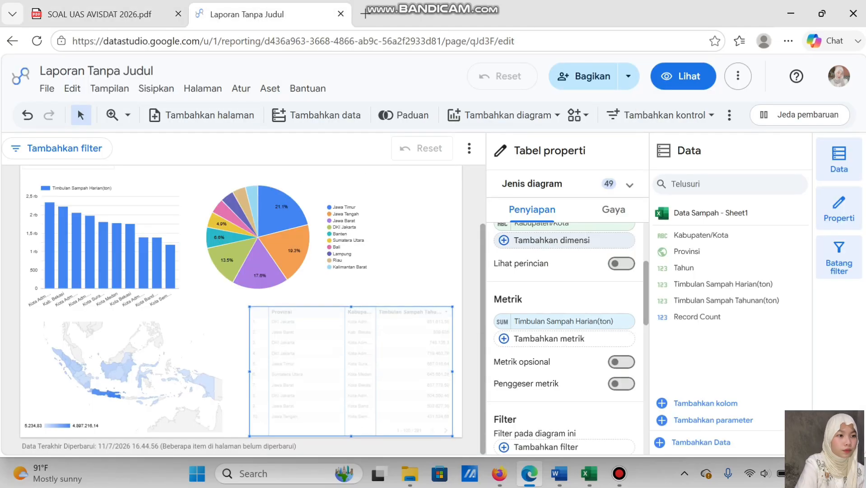
Step: Add Timbulan Sampah Tahunan(ton) as the table's second metric and review the table's sort settings
{"action": "left_click", "coordinate": [549, 338]}
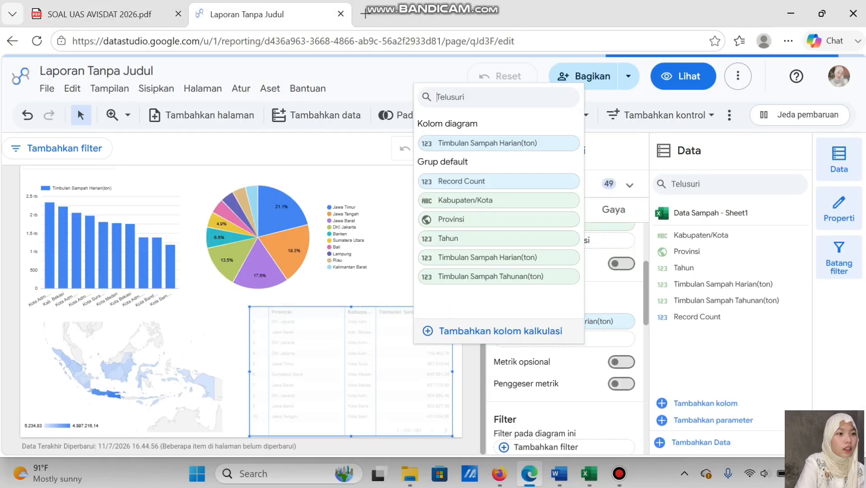
{"action": "left_click", "coordinate": [491, 275]}
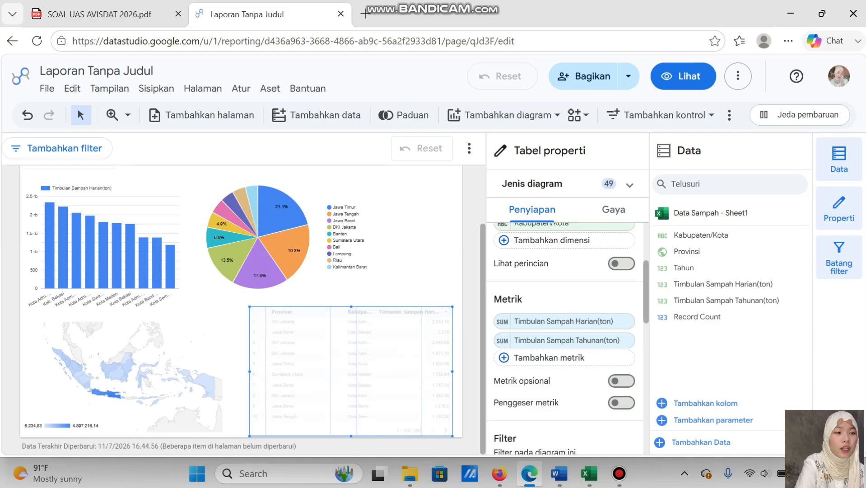
{"action": "scroll", "coordinate": [564, 339], "scroll_direction": "down", "scroll_amount": 5}
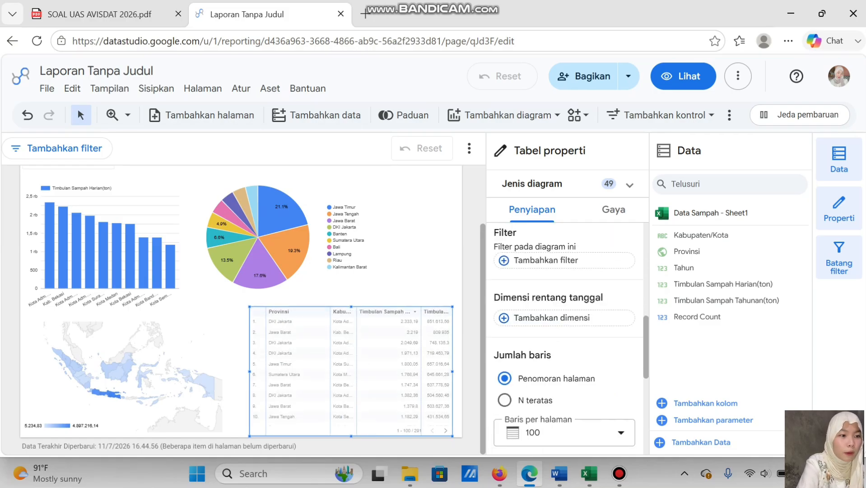
{"action": "scroll", "coordinate": [564, 339], "scroll_direction": "down", "scroll_amount": 5}
{"action": "scroll", "coordinate": [564, 338], "scroll_direction": "up", "scroll_amount": 4}
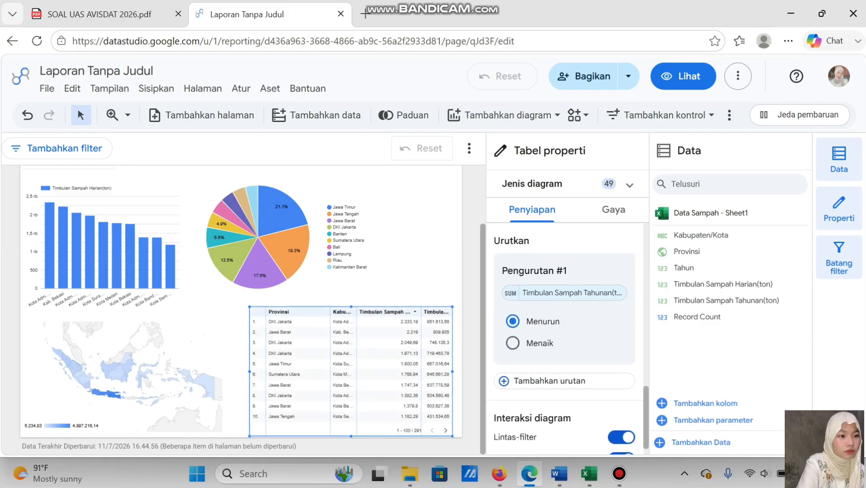
{"action": "scroll", "coordinate": [564, 339], "scroll_direction": "up", "scroll_amount": 5}
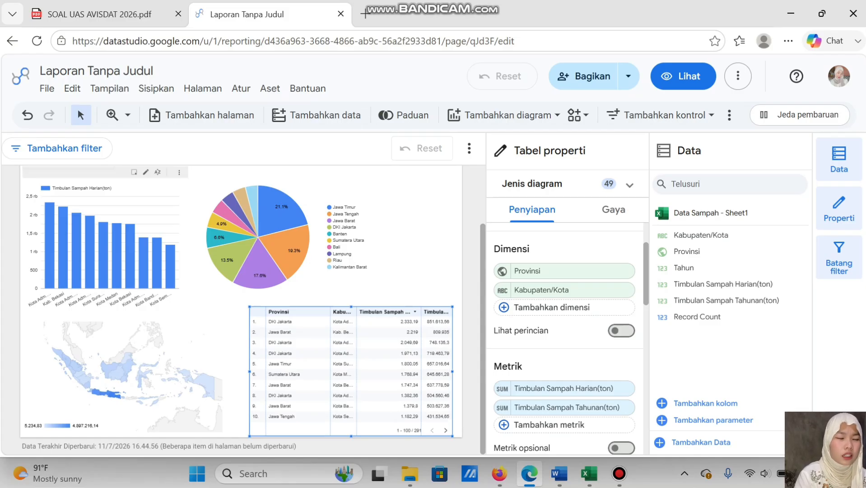
Step: Compare the table with the requirement in the assignment PDF and look through its rows for the descending order
{"action": "left_click", "coordinate": [99, 14]}
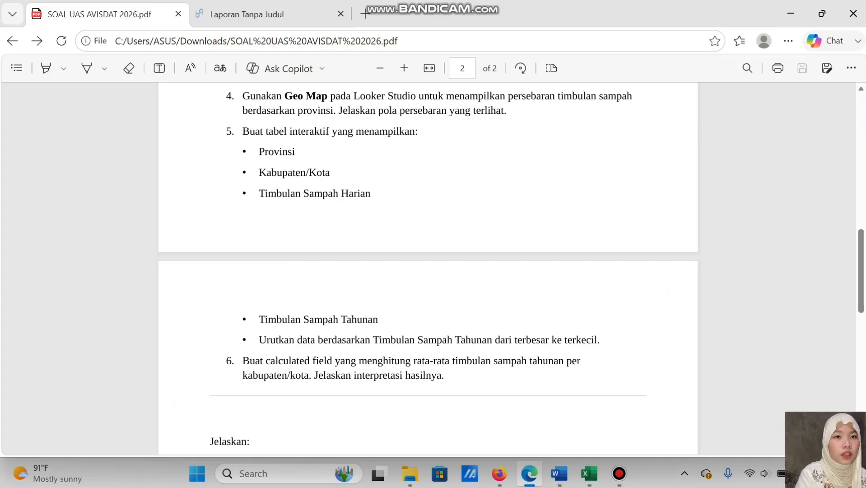
{"action": "left_click", "coordinate": [247, 14]}
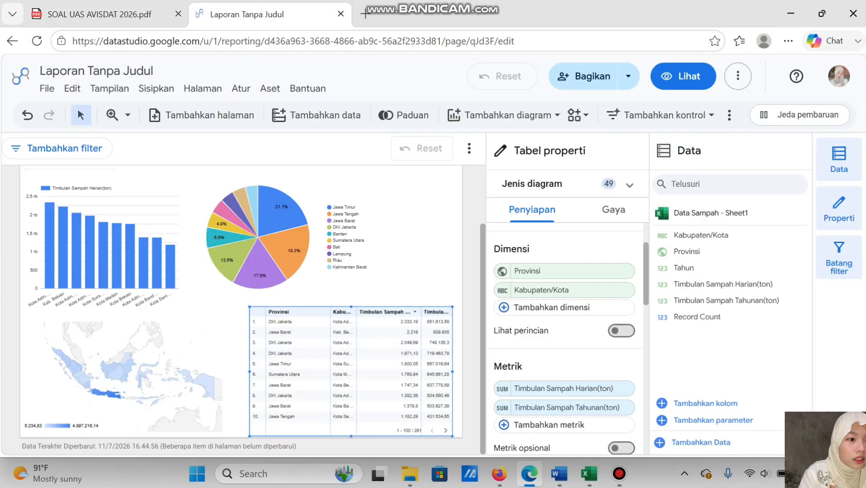
{"action": "scroll", "coordinate": [351, 370], "scroll_direction": "down", "scroll_amount": 2}
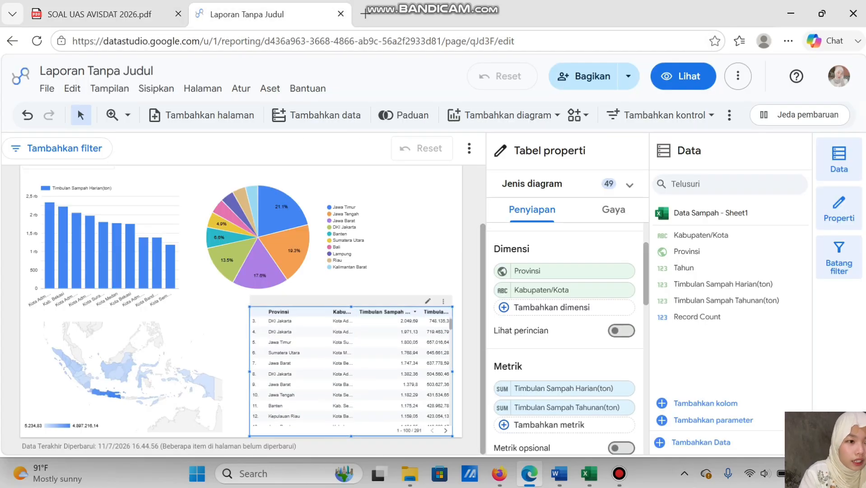
{"action": "scroll", "coordinate": [351, 370], "scroll_direction": "down", "scroll_amount": 20}
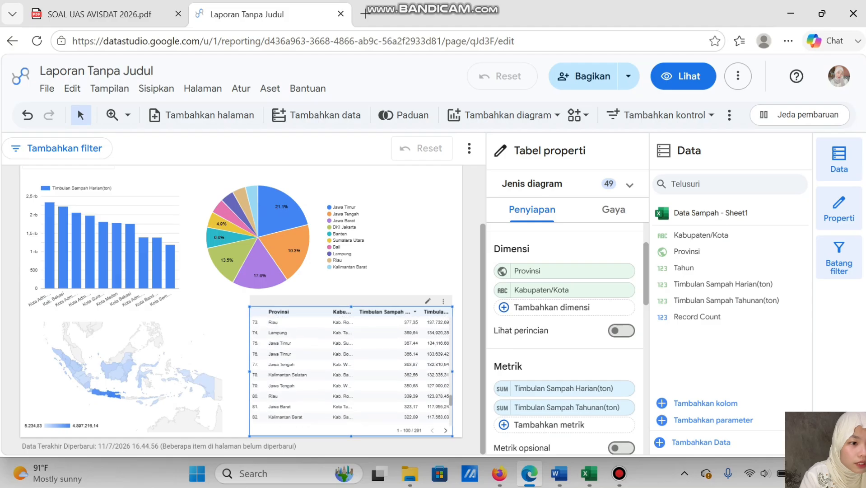
{"action": "scroll", "coordinate": [351, 370], "scroll_direction": "down", "scroll_amount": 3}
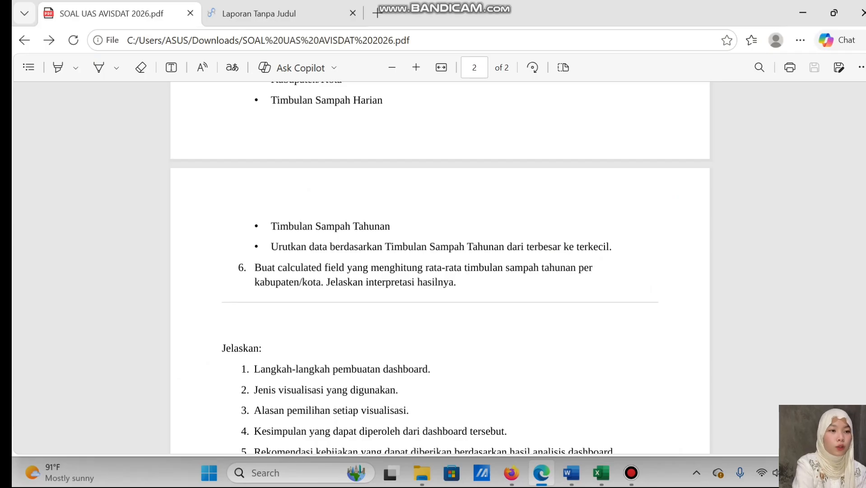
Step: Start a calculated field in Data Sampah - Sheet1 named with the PDF's phrase "rata-rata timbulan sampah tahunan per kabupaten/kota"
{"action": "left_click", "coordinate": [280, 14]}
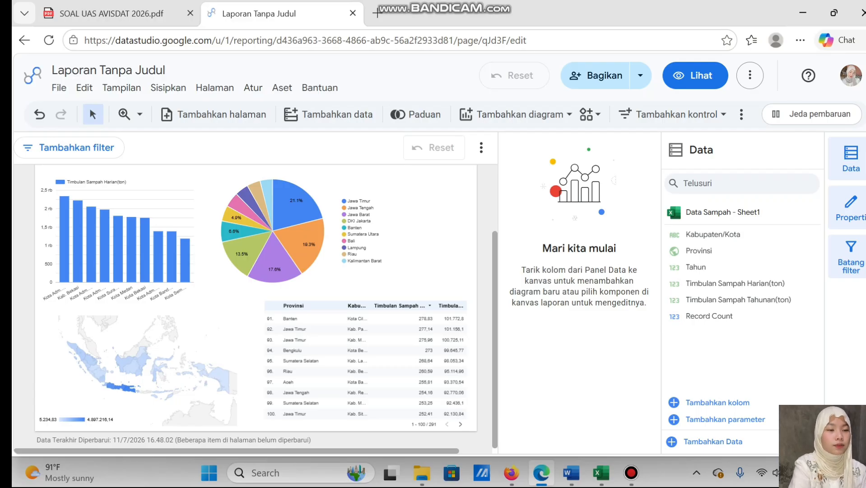
{"action": "left_click", "coordinate": [718, 402]}
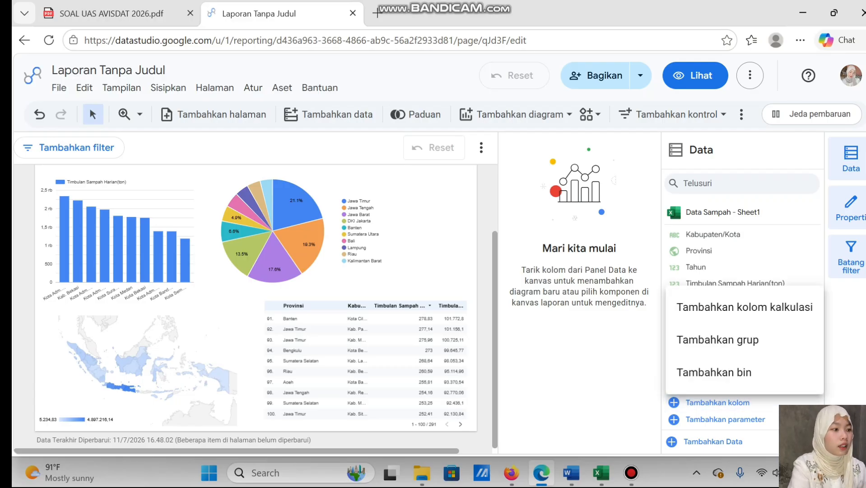
{"action": "left_click", "coordinate": [744, 307]}
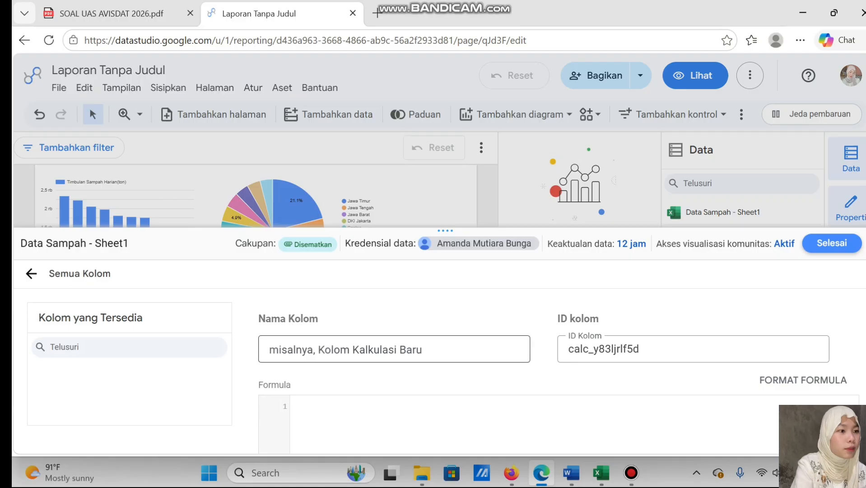
{"action": "left_click", "coordinate": [111, 13]}
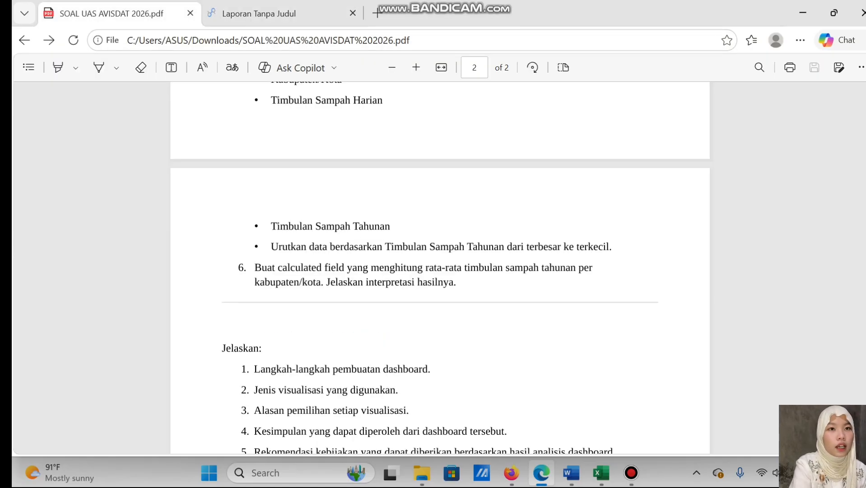
{"action": "left_click_drag", "start_coordinate": [423, 267], "coordinate": [320, 282]}
{"action": "key", "text": "ctrl+c"}
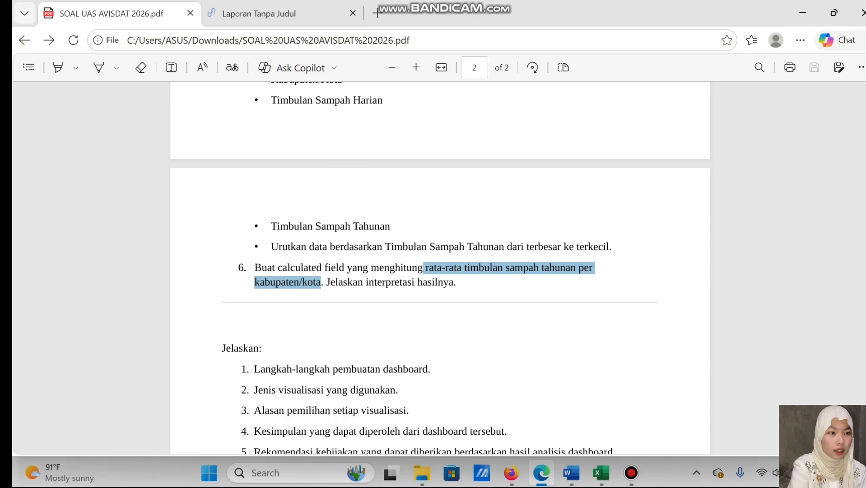
{"action": "left_click", "coordinate": [271, 14]}
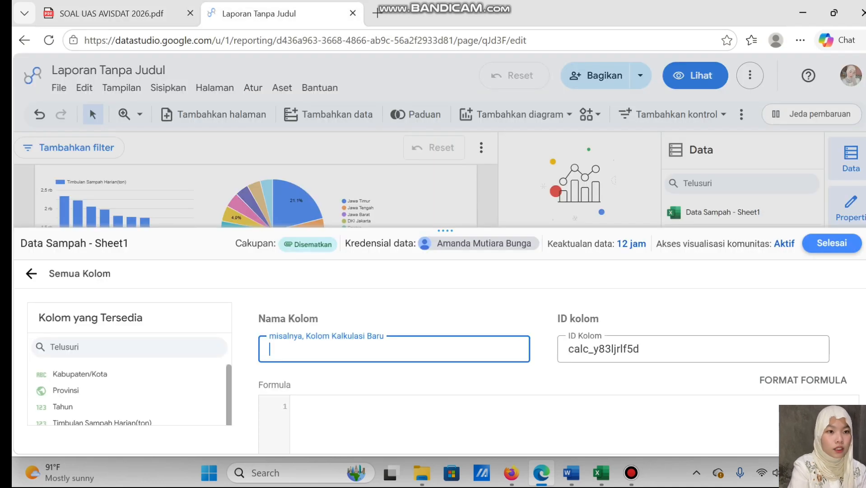
{"action": "key", "text": "ctrl+v"}
{"action": "left_click", "coordinate": [293, 356]}
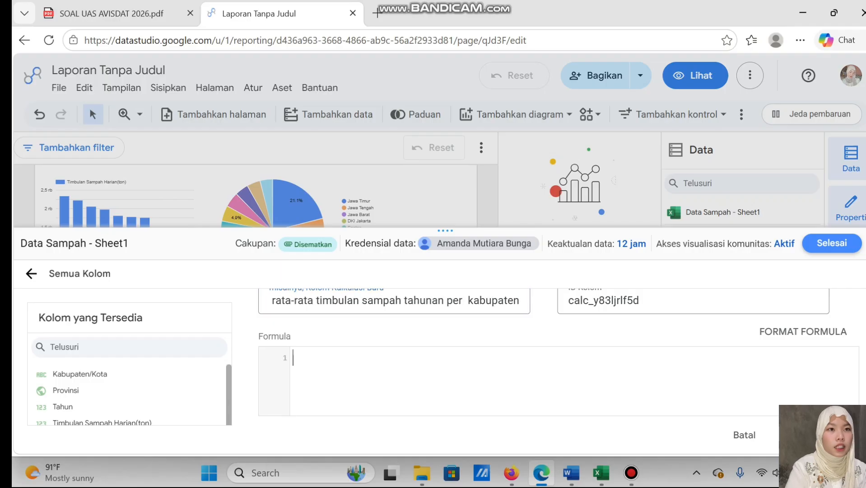
Step: Enter the calculated field's formula as AVG (Timbulan Sampah Tahunan(ton))
{"action": "type", "text": "AVG"}
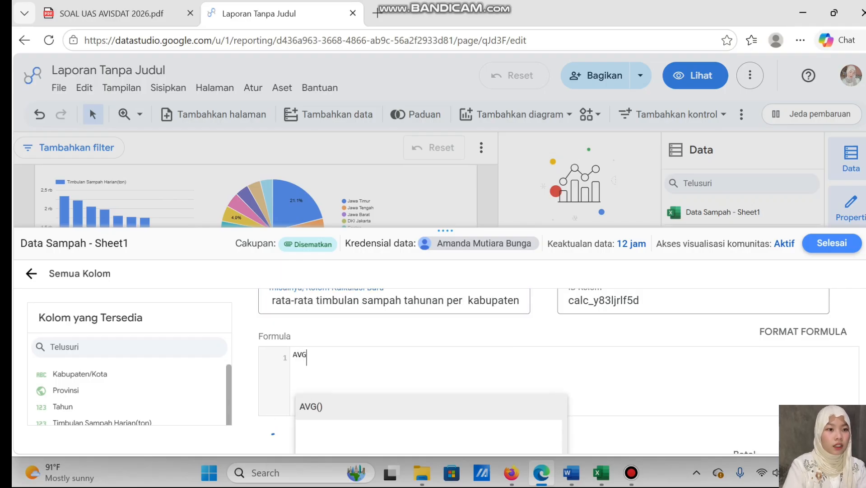
{"action": "type", "text": " (Tu"}
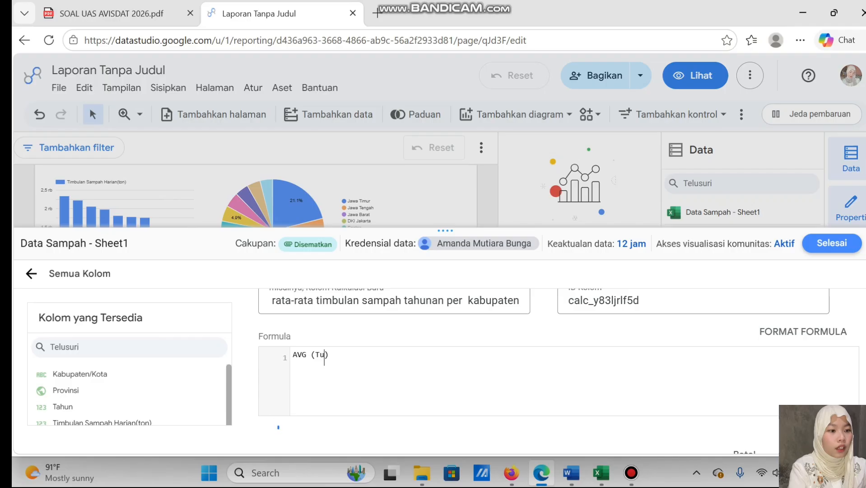
{"action": "key", "text": "BackSpace"}
{"action": "type", "text": "im"}
{"action": "key", "text": "Down"}
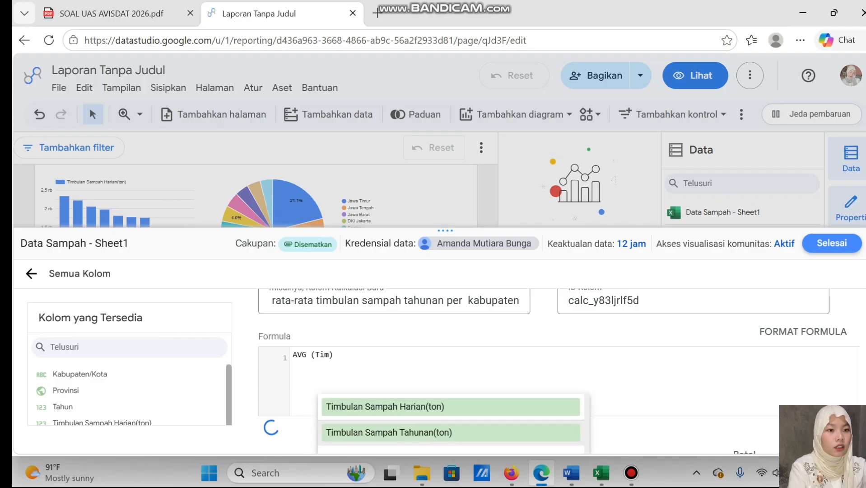
{"action": "key", "text": "Return"}
Step: Recheck the average-waste requirement in the assignment PDF, and save the calculated field and finish editing the data source
{"action": "left_click", "coordinate": [111, 14]}
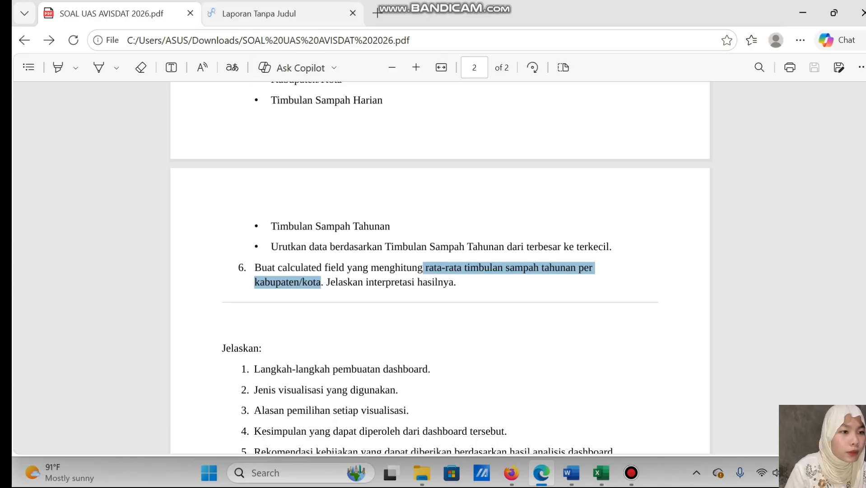
{"action": "left_click", "coordinate": [258, 14]}
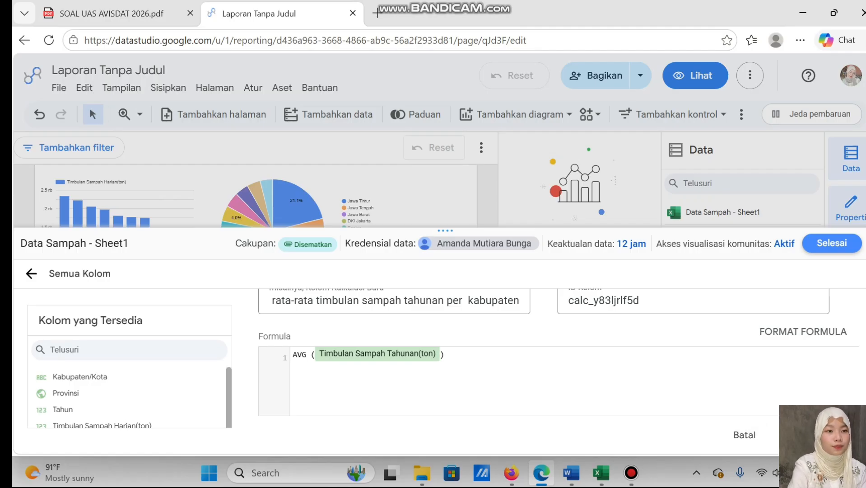
{"action": "left_click", "coordinate": [818, 435]}
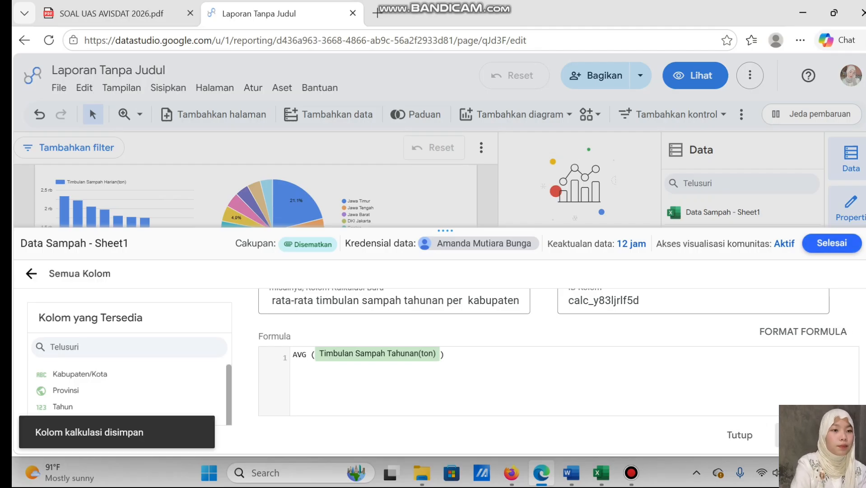
{"action": "left_click", "coordinate": [832, 243]}
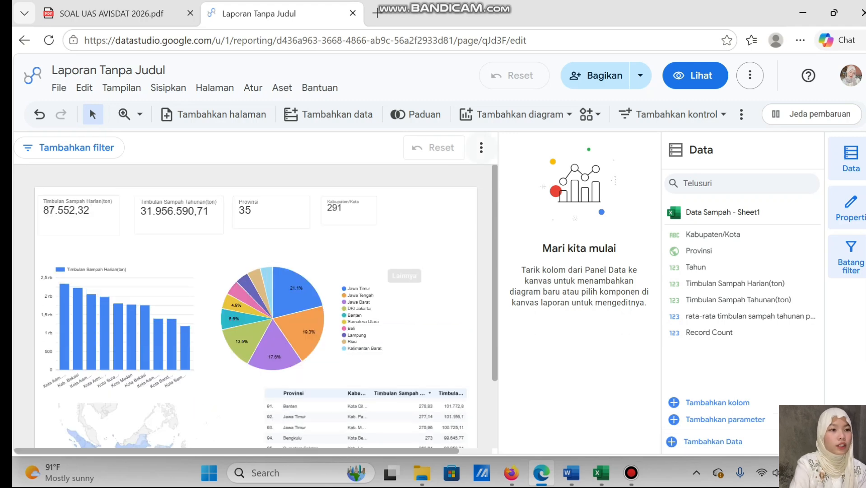
Step: Insert a standard scorecard in the top row beside the Kabupaten/Kota scorecard
{"action": "left_click", "coordinate": [514, 115]}
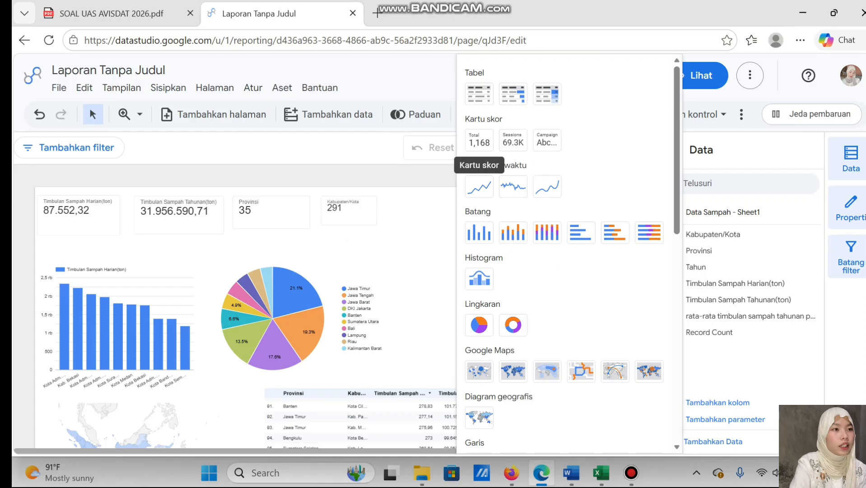
{"action": "left_click", "coordinate": [479, 140]}
{"action": "left_click_drag", "start_coordinate": [381, 195], "coordinate": [474, 232]}
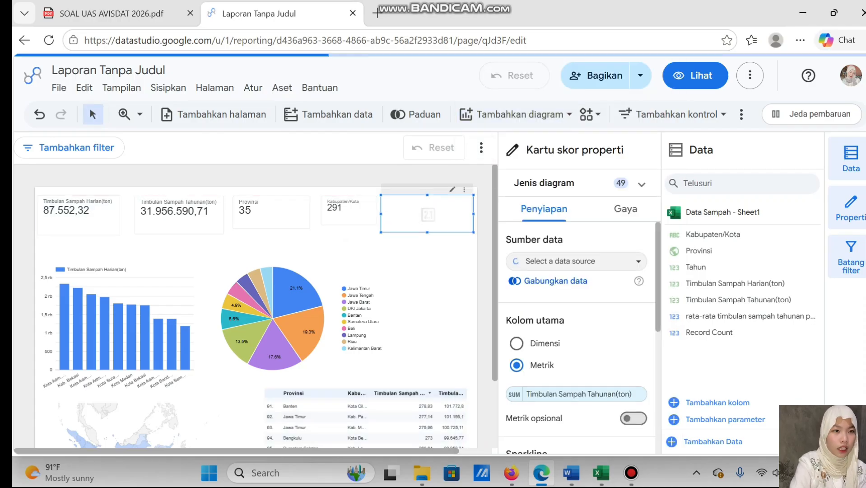
Step: Set the new scorecard's metric to "rata-rata timbulan sampah tahunan per kabupaten/kota" and adjust its placement in the top row
{"action": "scroll", "coordinate": [577, 357], "scroll_direction": "down", "scroll_amount": 1}
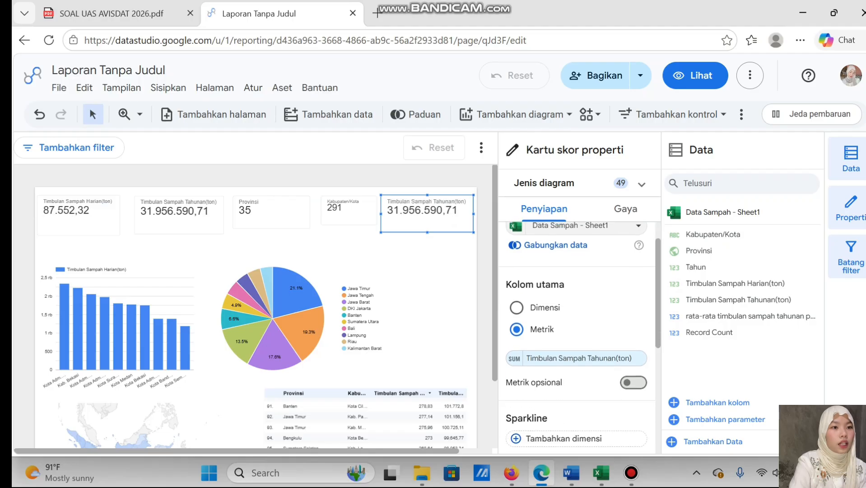
{"action": "left_click", "coordinate": [579, 356]}
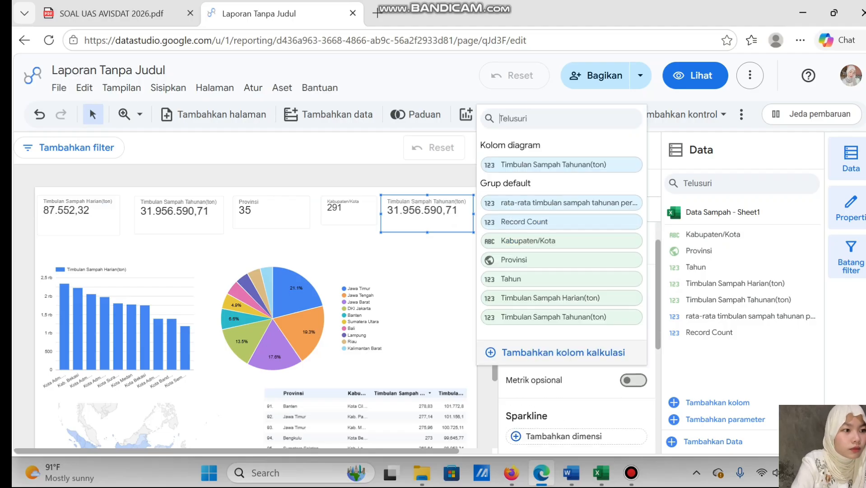
{"action": "left_click", "coordinate": [569, 203]}
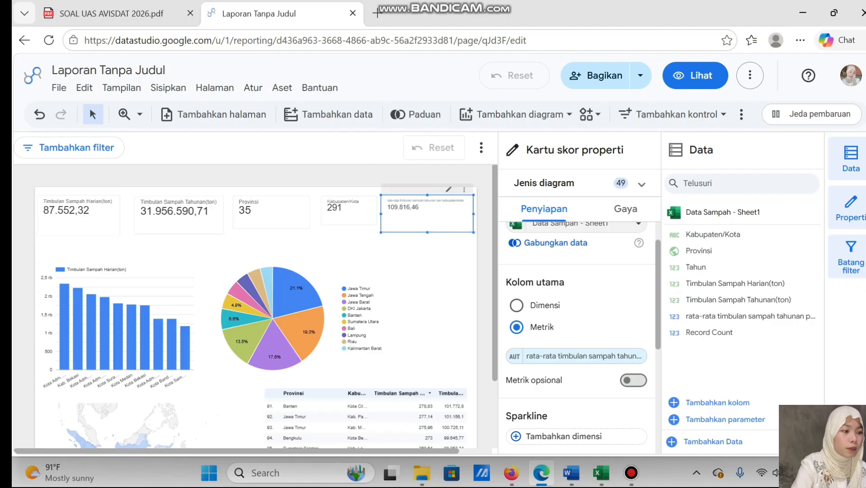
{"action": "left_click_drag", "start_coordinate": [427, 214], "coordinate": [466, 224]}
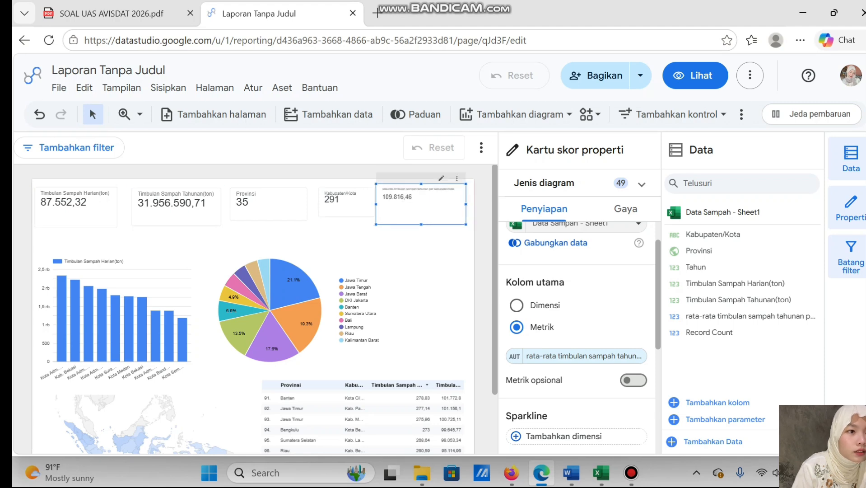
Step: Examine the average-waste scorecard against item 6 of the assignment PDF and look over the rest of the dashboard
{"action": "scroll", "coordinate": [414, 221], "scroll_direction": "up", "scroll_amount": 3}
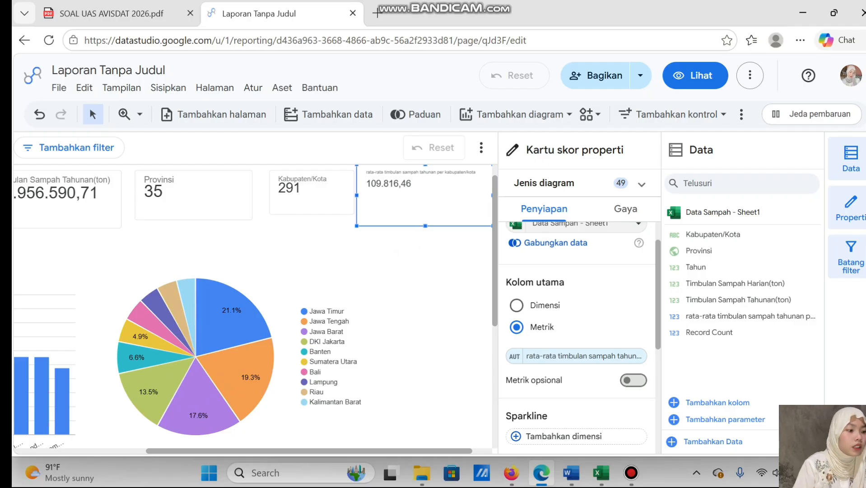
{"action": "scroll", "coordinate": [406, 251], "scroll_direction": "up", "scroll_amount": 1}
{"action": "left_click", "coordinate": [119, 14]}
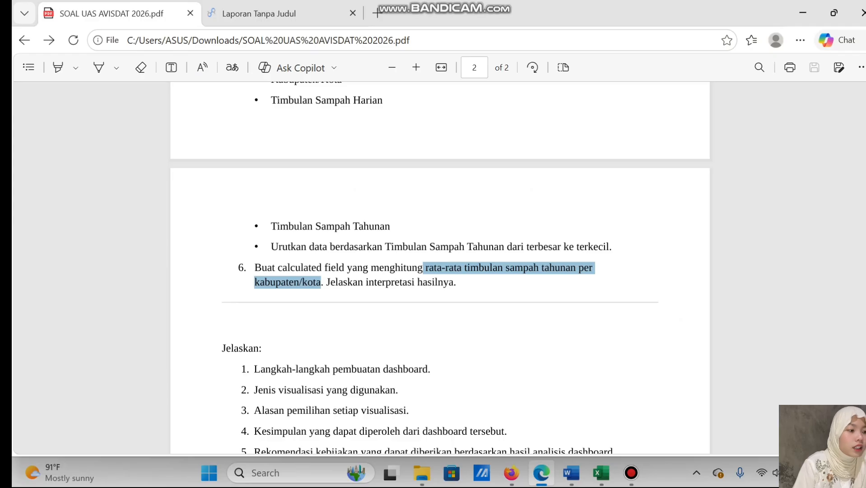
{"action": "left_click", "coordinate": [280, 13]}
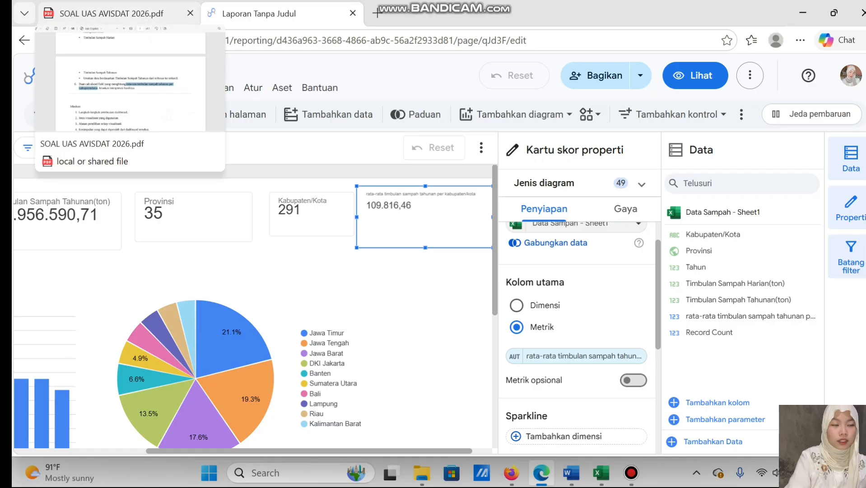
{"action": "scroll", "coordinate": [280, 262], "scroll_direction": "down", "scroll_amount": 5}
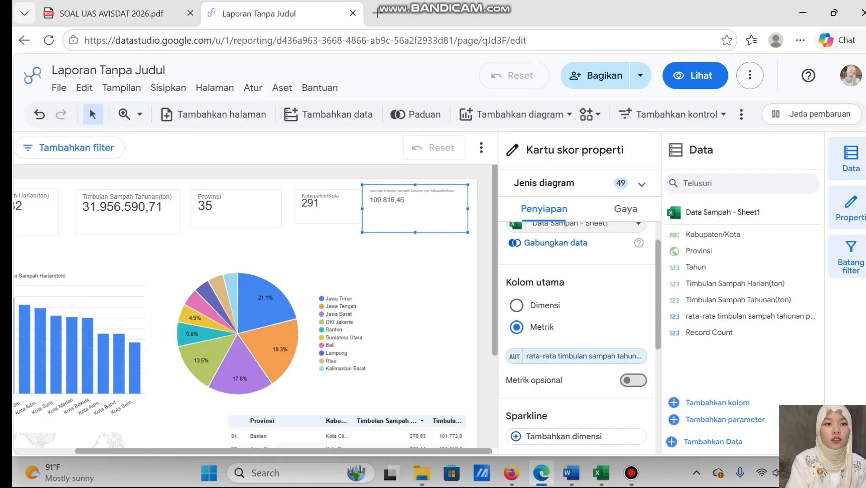
{"action": "scroll", "coordinate": [250, 252], "scroll_direction": "down", "scroll_amount": 2}
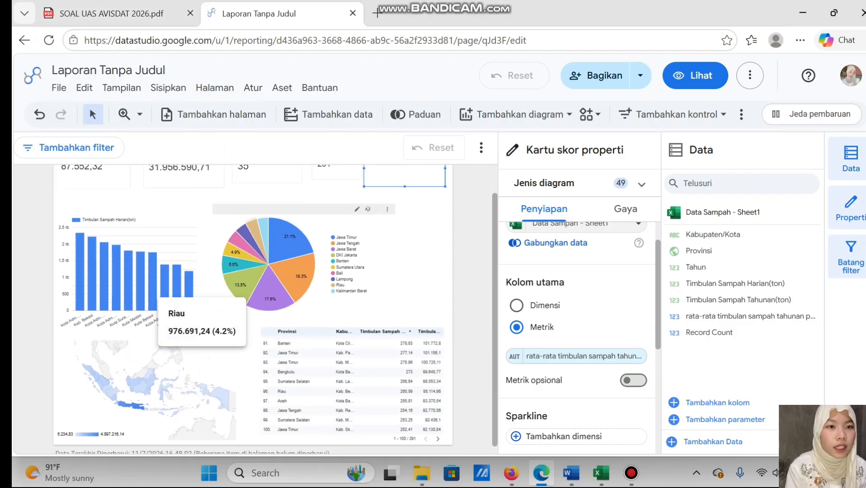
Step: Read the "Jelaskan" questions in the assignment PDF and examine the dashboard's scorecards, charts, geo map and table for the explanation
{"action": "left_click", "coordinate": [112, 14]}
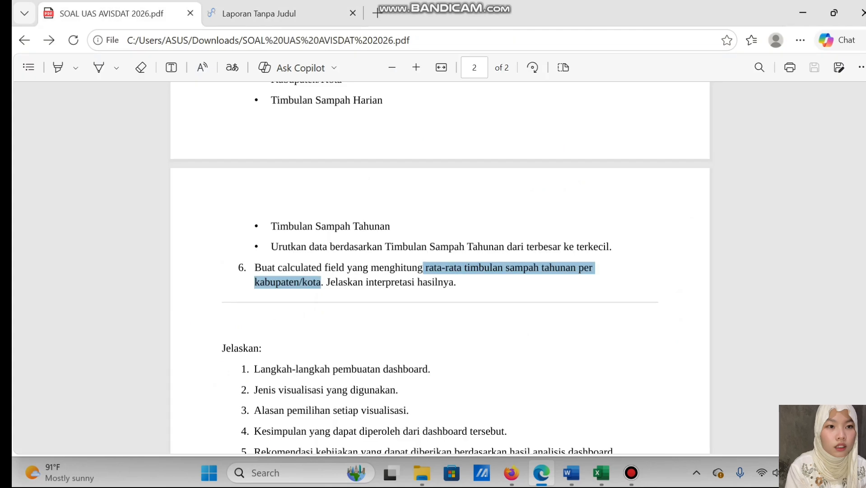
{"action": "scroll", "coordinate": [440, 266], "scroll_direction": "down", "scroll_amount": 3}
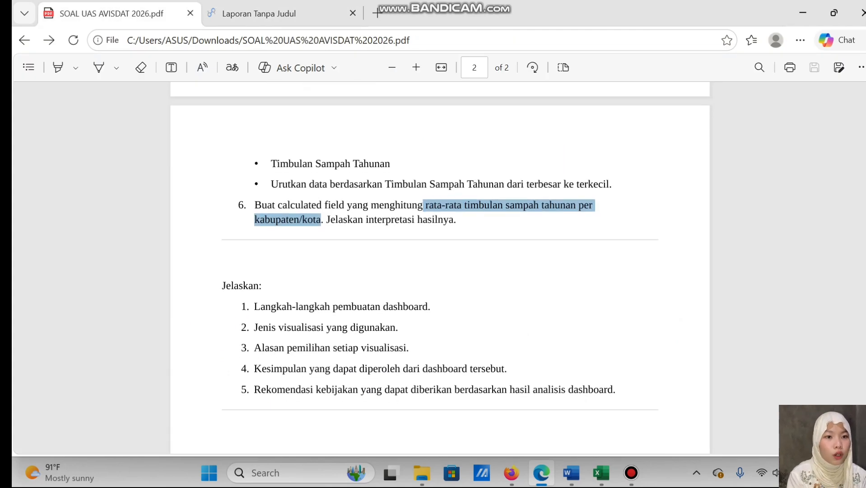
{"action": "double_click", "coordinate": [239, 285]}
{"action": "left_click", "coordinate": [241, 286]}
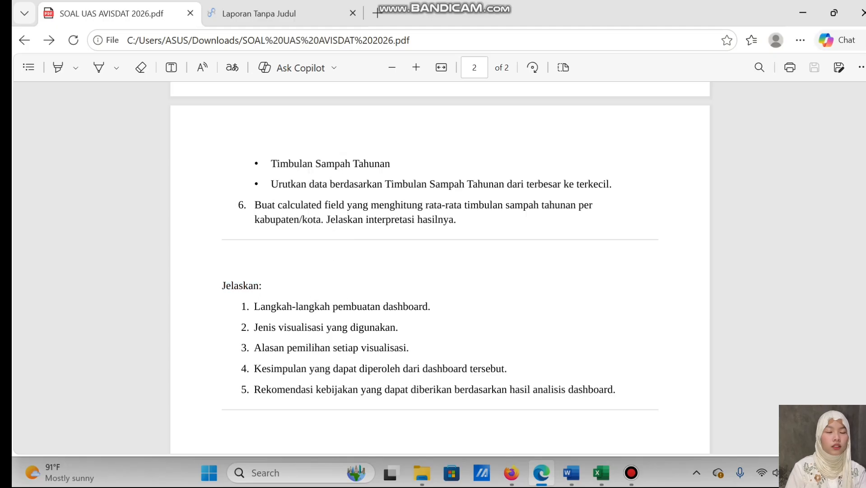
{"action": "left_click", "coordinate": [259, 14]}
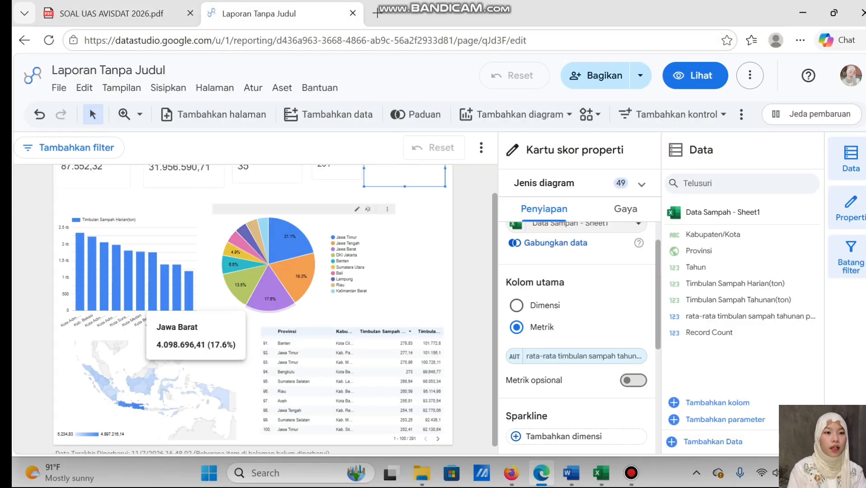
{"action": "scroll", "coordinate": [276, 308], "scroll_direction": "up", "scroll_amount": 1}
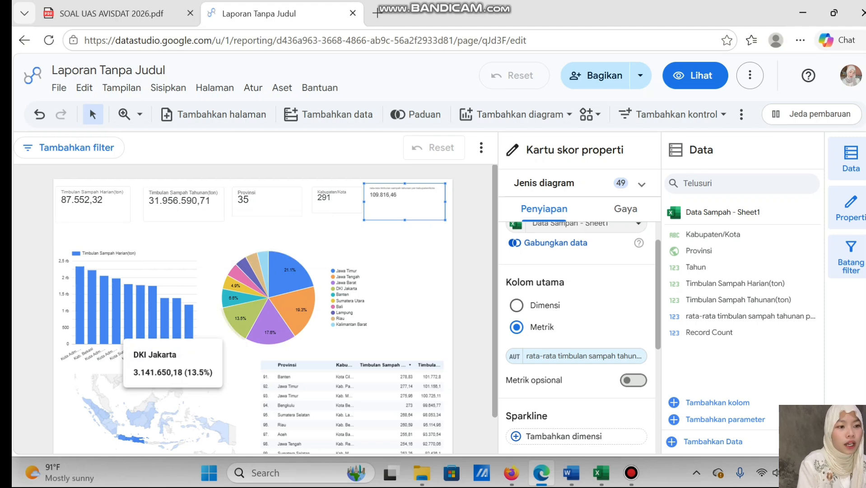
{"action": "scroll", "coordinate": [190, 344], "scroll_direction": "down", "scroll_amount": 1}
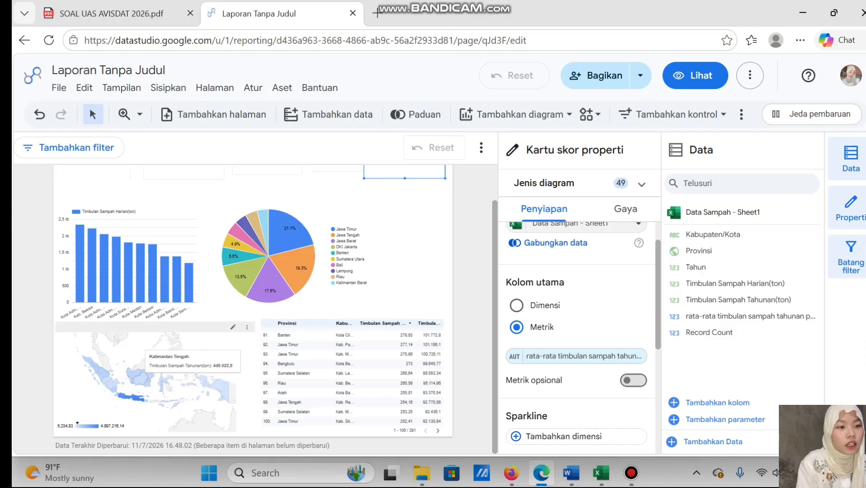
{"action": "scroll", "coordinate": [190, 347], "scroll_direction": "up", "scroll_amount": 1}
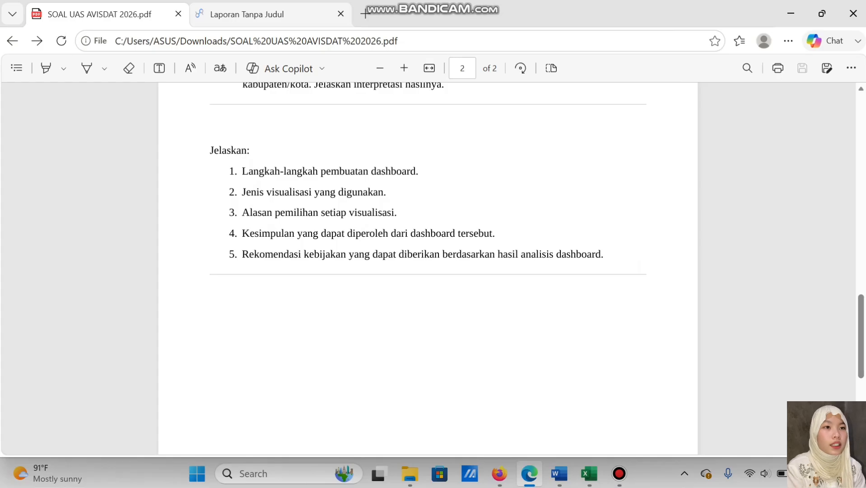
Step: Review the scorecards, bar chart, pie chart and table for the PDF's conclusion and policy-recommendation questions
{"action": "left_click", "coordinate": [277, 14]}
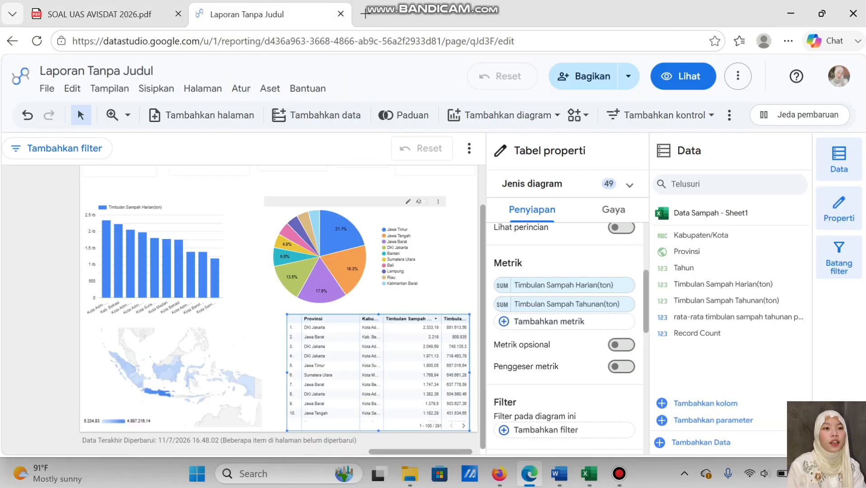
{"action": "scroll", "coordinate": [279, 307], "scroll_direction": "up", "scroll_amount": 2}
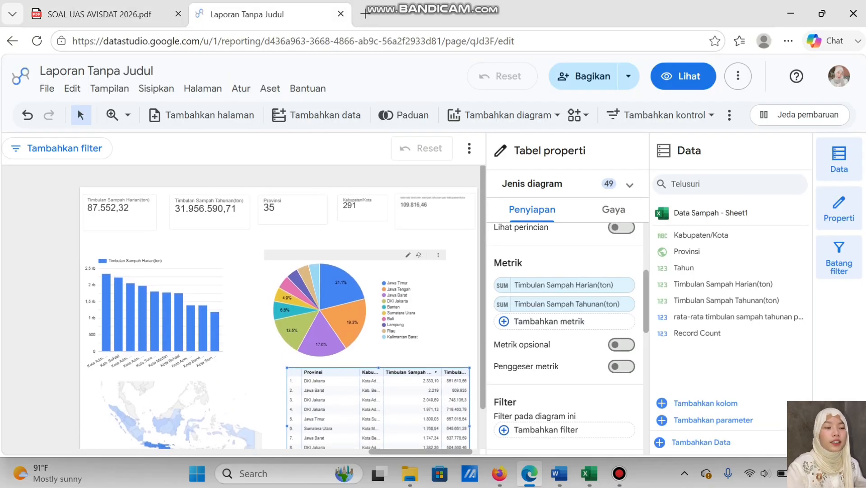
{"action": "scroll", "coordinate": [278, 307], "scroll_direction": "down", "scroll_amount": 1}
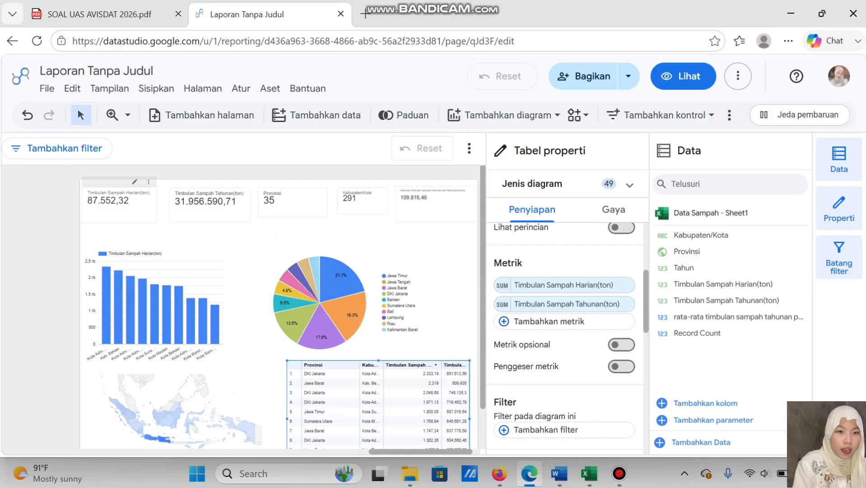
{"action": "mouse_move", "coordinate": [167, 305]}
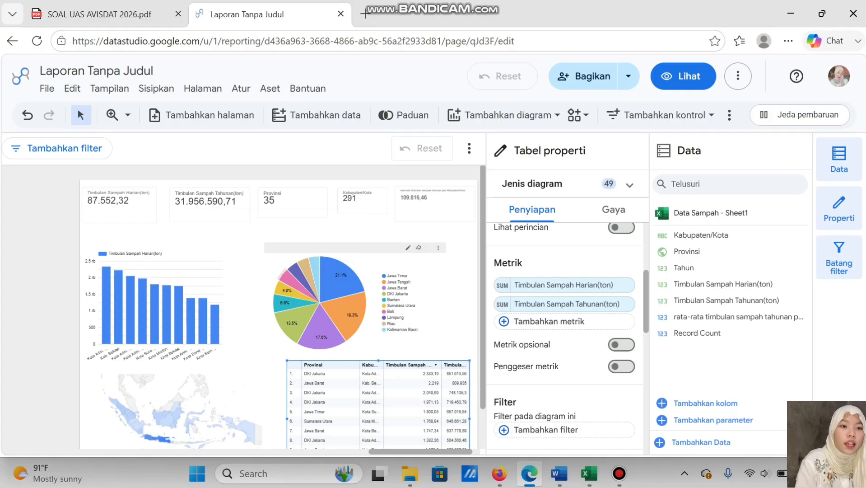
{"action": "mouse_move", "coordinate": [286, 279]}
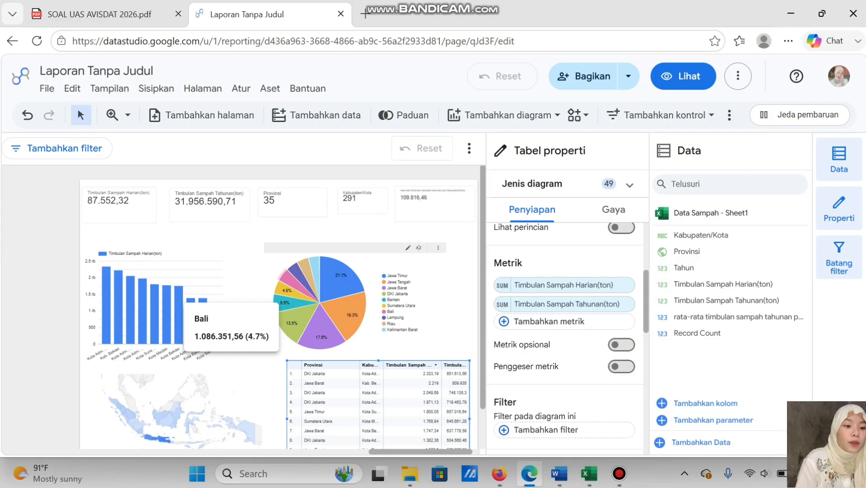
{"action": "scroll", "coordinate": [289, 294], "scroll_direction": "down", "scroll_amount": 1}
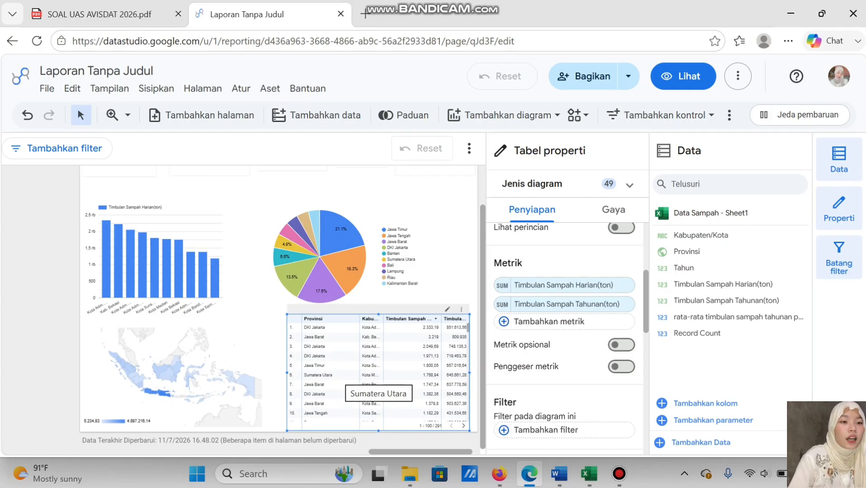
{"action": "scroll", "coordinate": [277, 307], "scroll_direction": "up", "scroll_amount": 1}
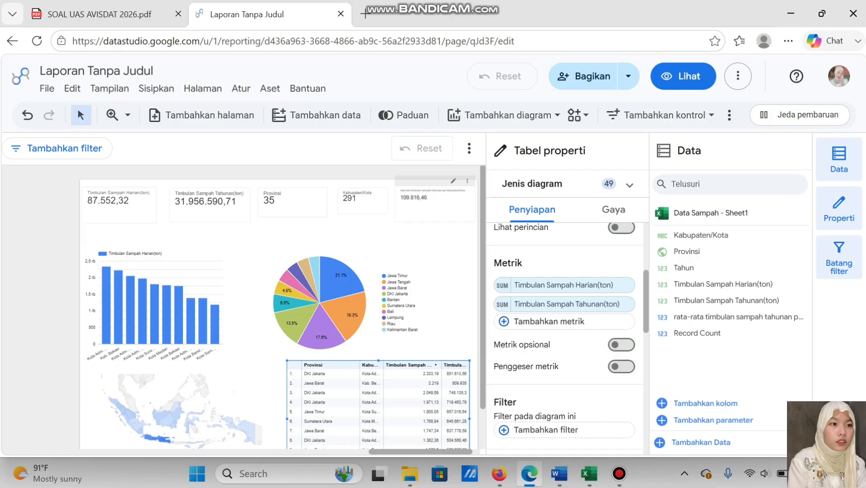
{"action": "left_click", "coordinate": [100, 15]}
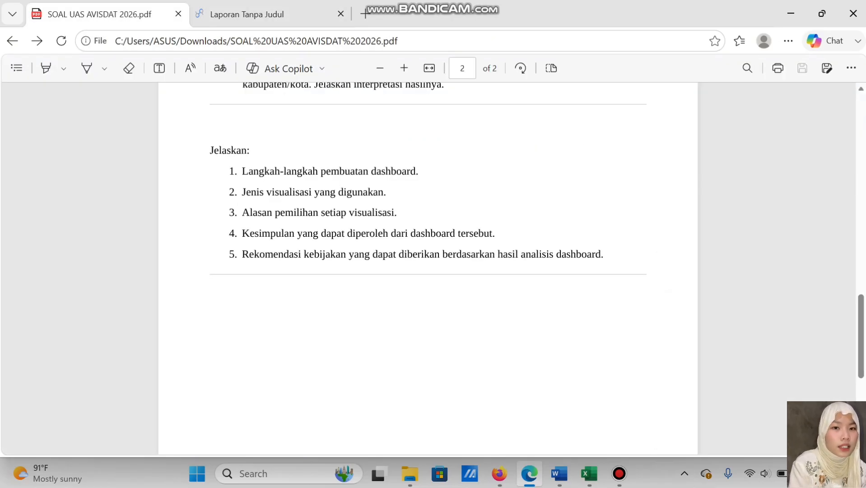
{"action": "left_click", "coordinate": [246, 15]}
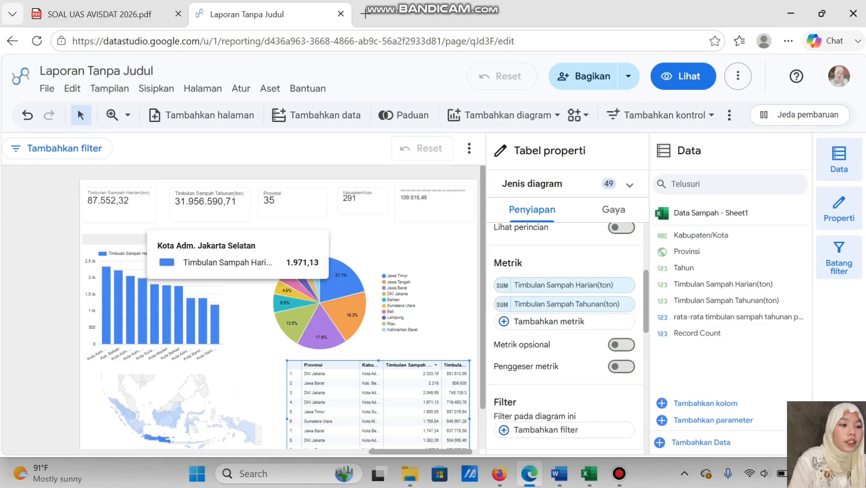
{"action": "mouse_move", "coordinate": [190, 339]}
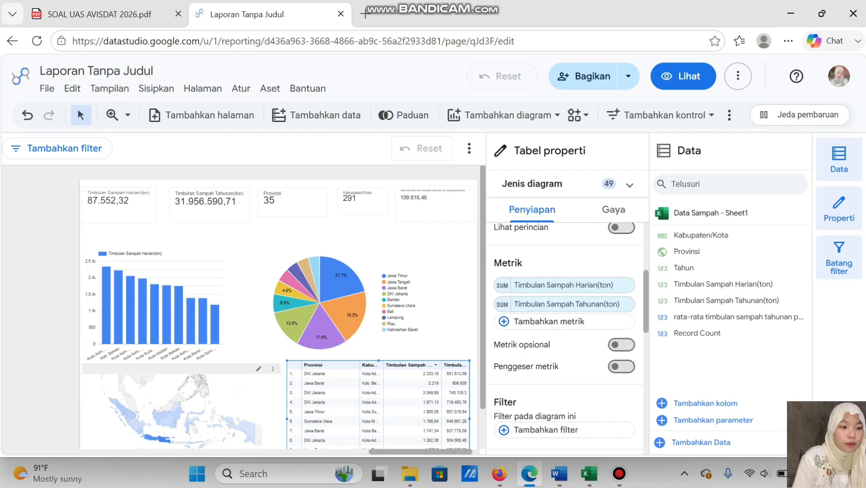
Step: Examine the dashboard's geo map and table, and compare the dashboard with the conclusion and policy-recommendation items in the assignment PDF
{"action": "scroll", "coordinate": [280, 307], "scroll_direction": "down", "scroll_amount": 1}
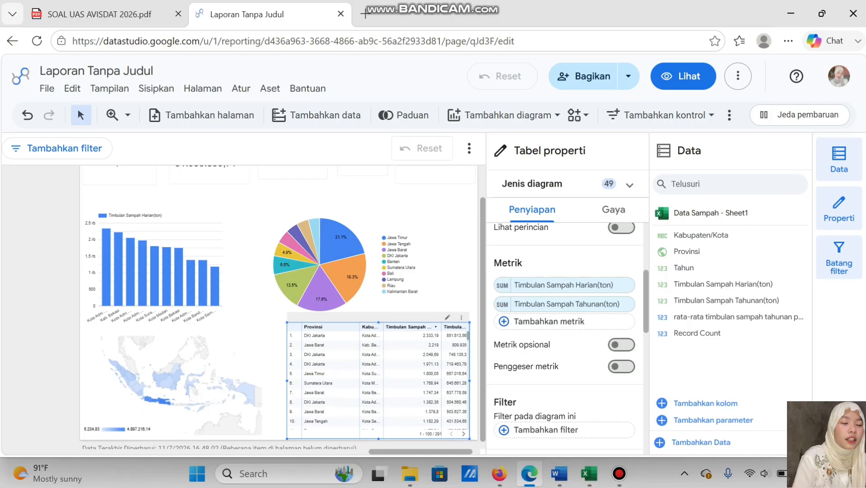
{"action": "scroll", "coordinate": [278, 307], "scroll_direction": "up", "scroll_amount": 2}
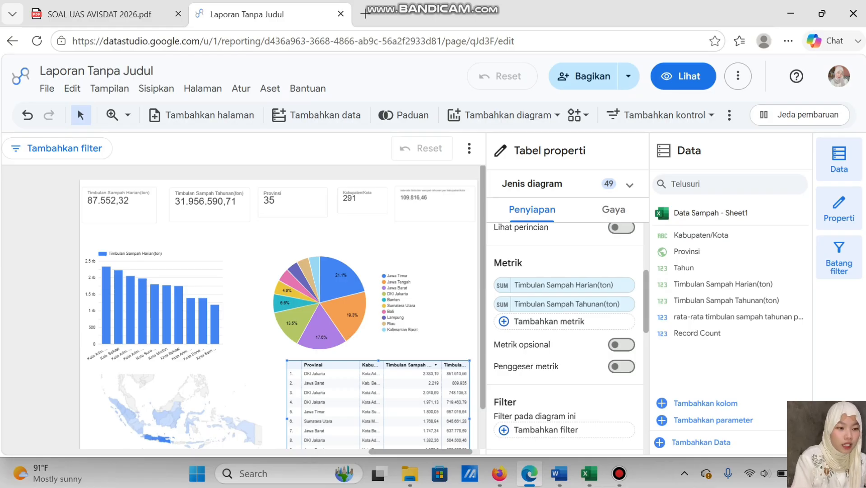
{"action": "left_click", "coordinate": [100, 14]}
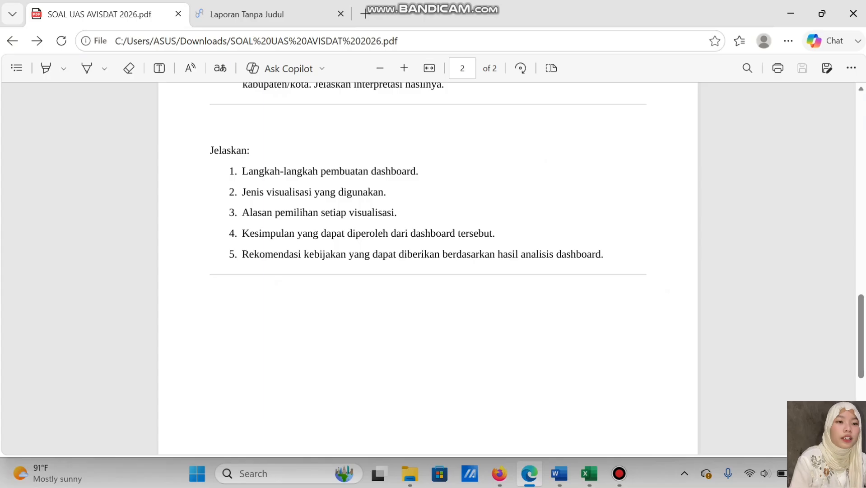
{"action": "left_click", "coordinate": [253, 14]}
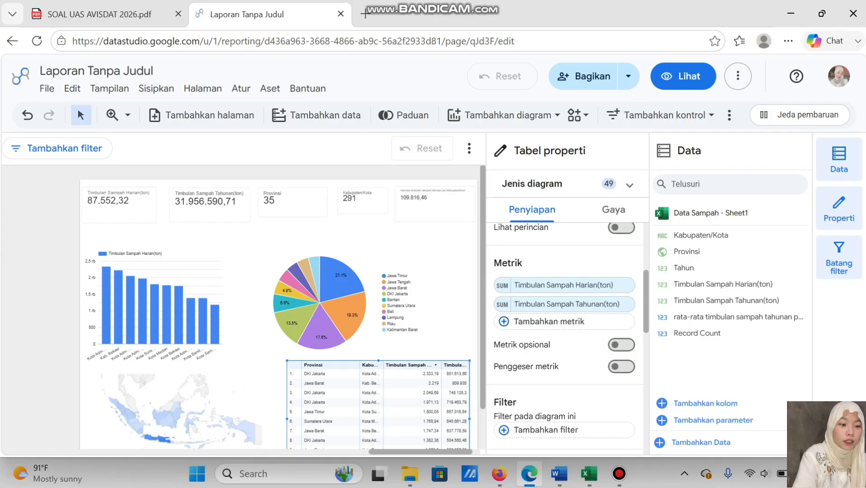
{"action": "left_click", "coordinate": [99, 14]}
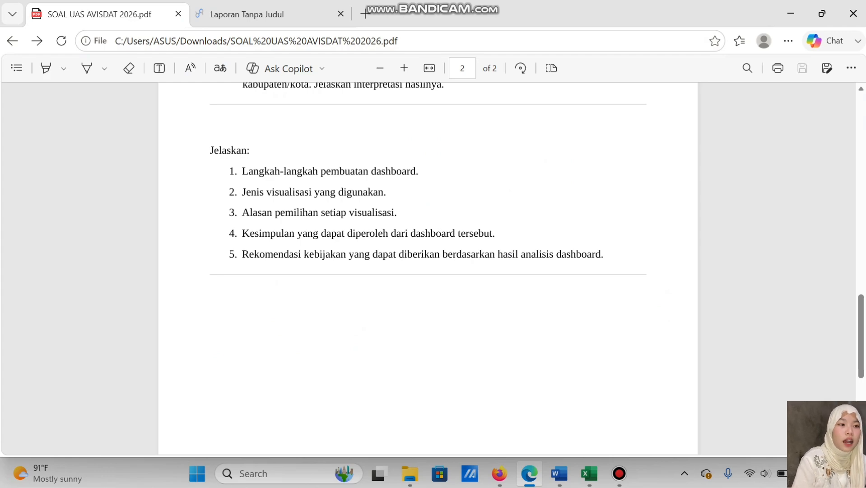
{"action": "left_click", "coordinate": [247, 14]}
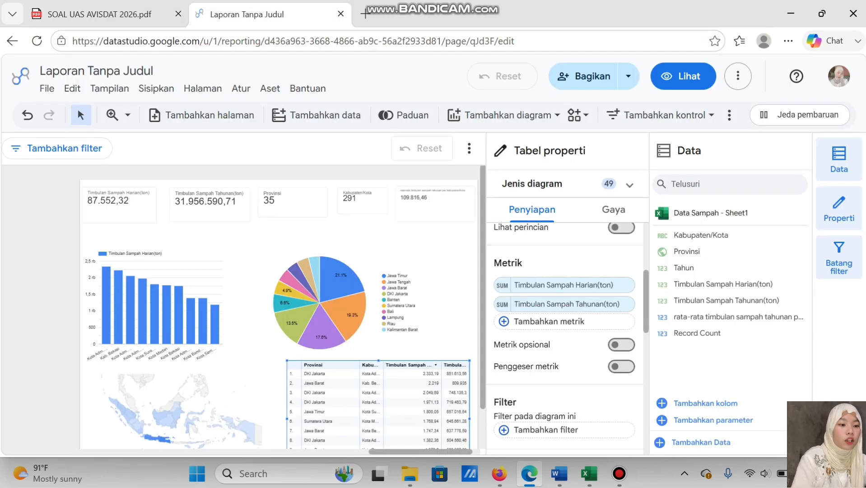